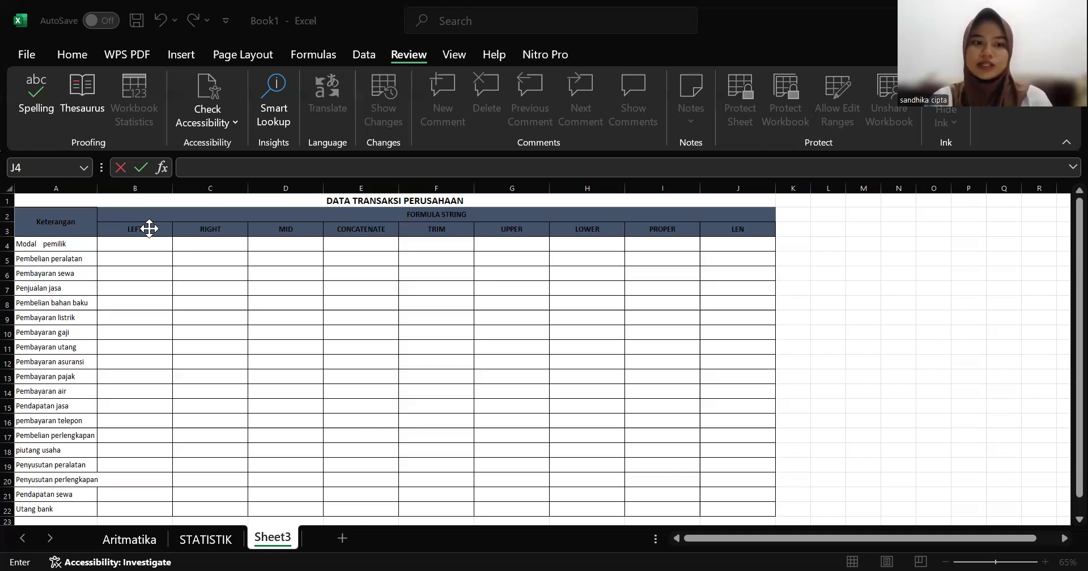
Examine the string function headings from LEFT to LEN and the empty cells beneath them in the transaction table
{"action": "left_click", "coordinate": [198, 229]}
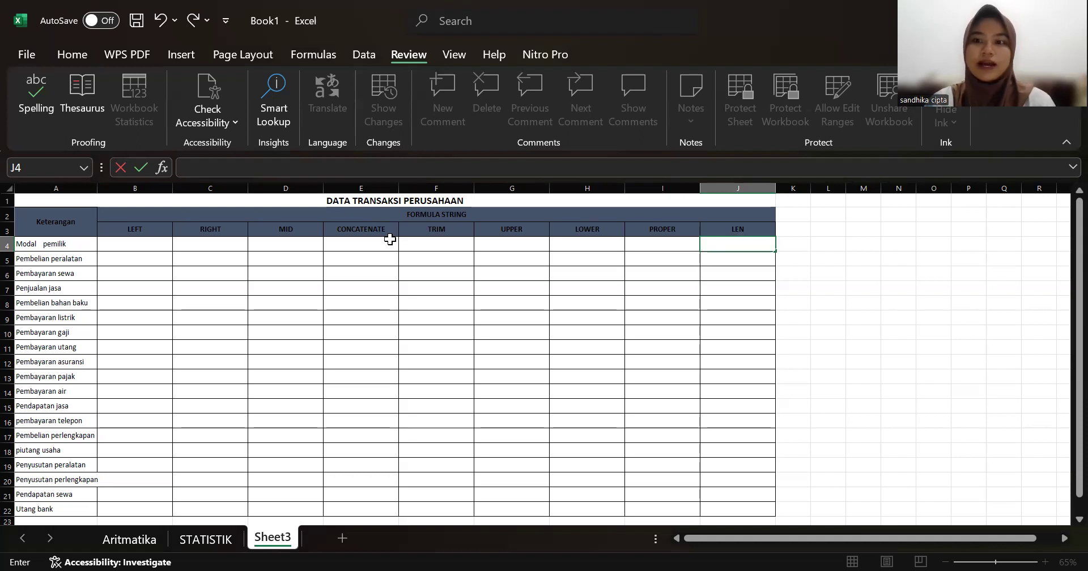
{"action": "left_click", "coordinate": [437, 244]}
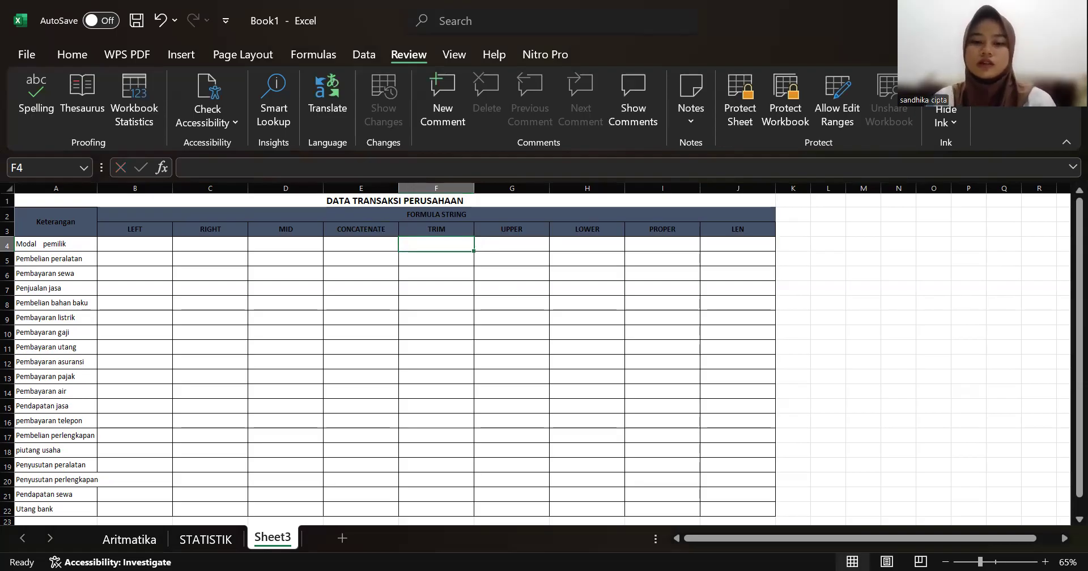
{"action": "key", "text": "alt+Tab"}
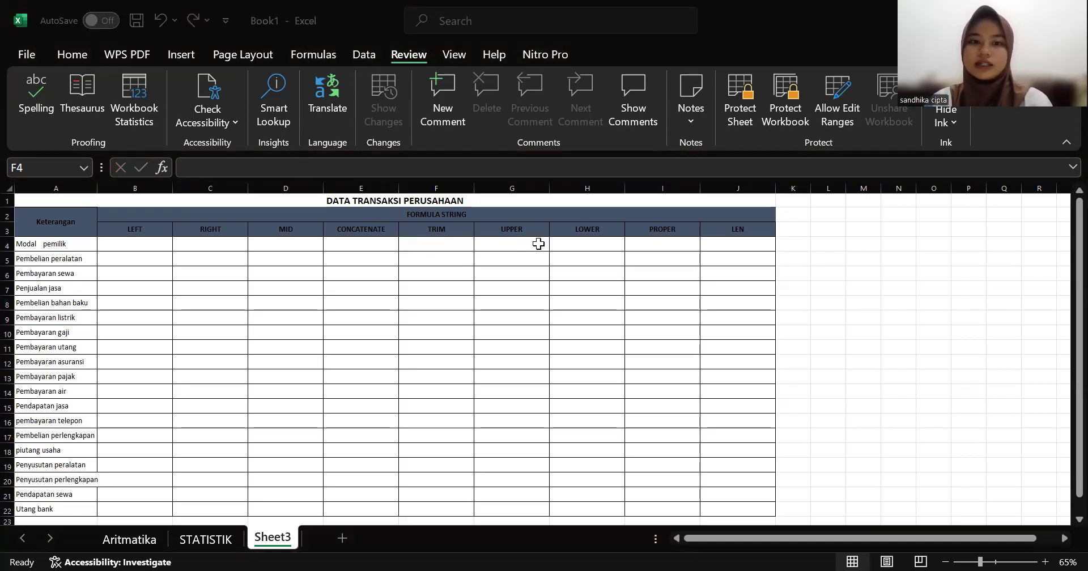
{"action": "key", "text": "alt+Tab"}
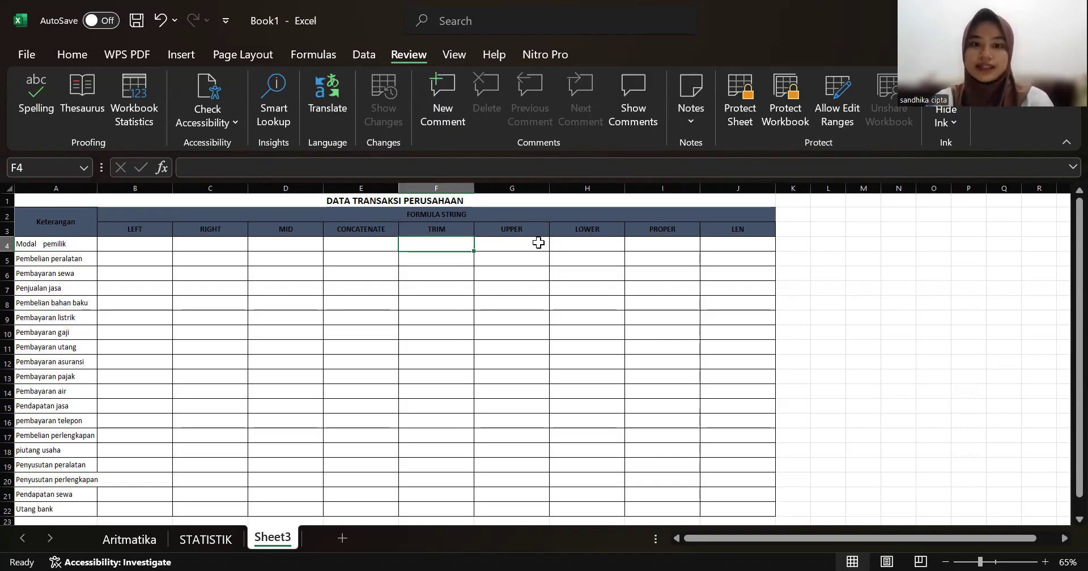
{"action": "left_click", "coordinate": [522, 230]}
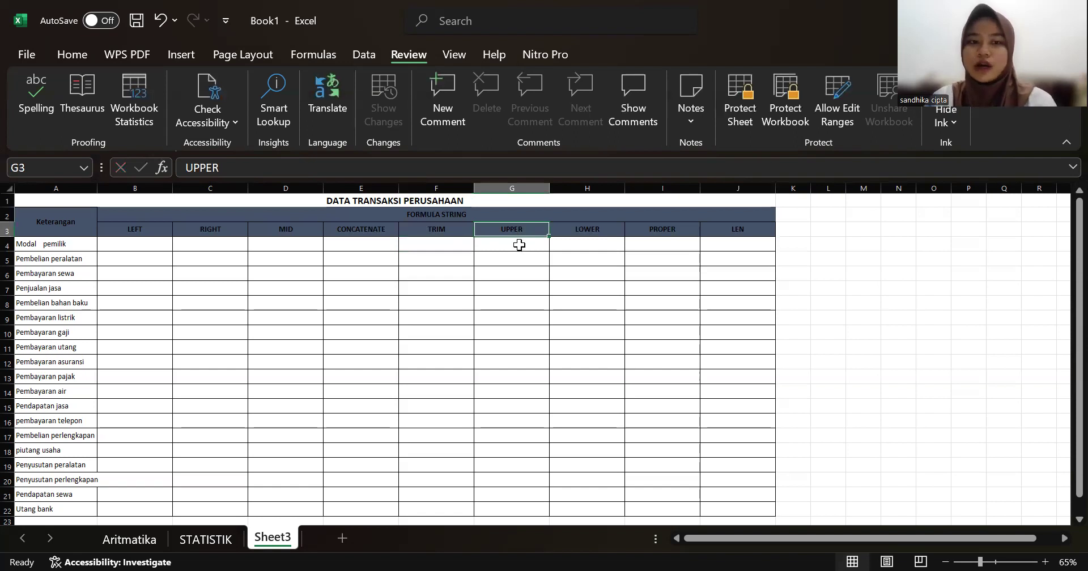
{"action": "left_click", "coordinate": [497, 240]}
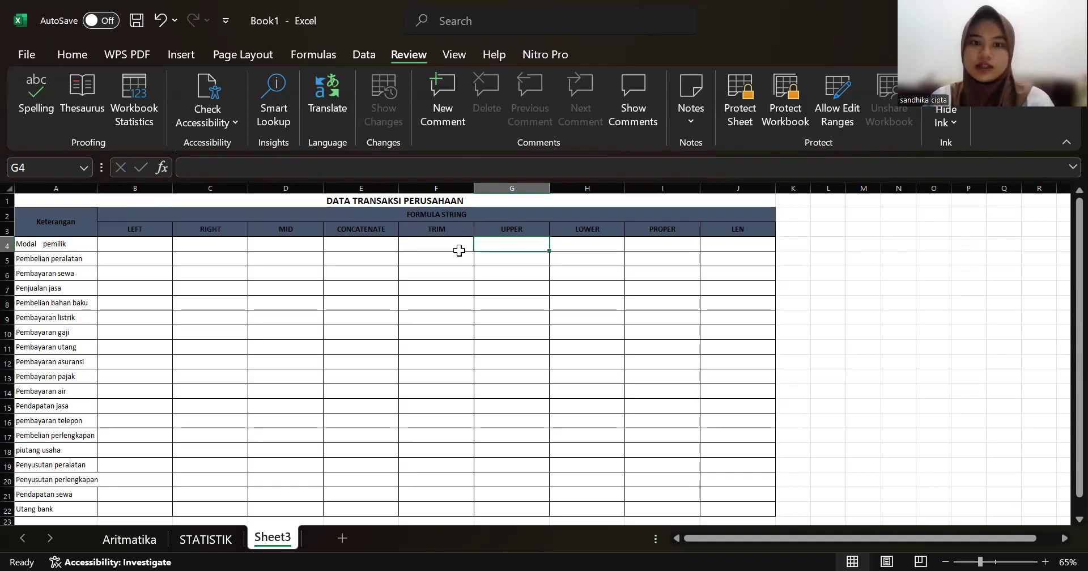
{"action": "left_click", "coordinate": [619, 226]}
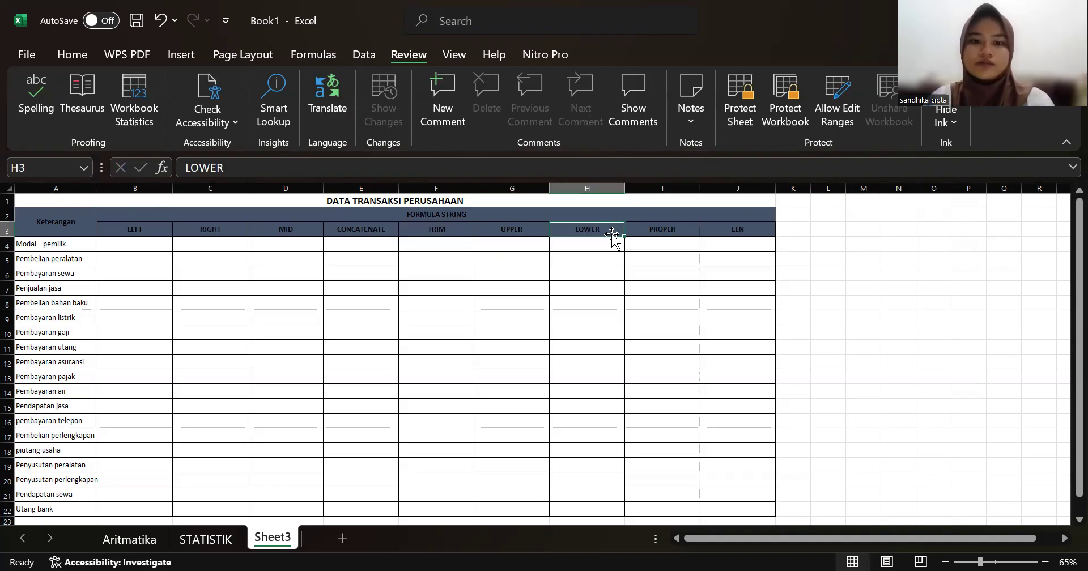
{"action": "left_click", "coordinate": [610, 244]}
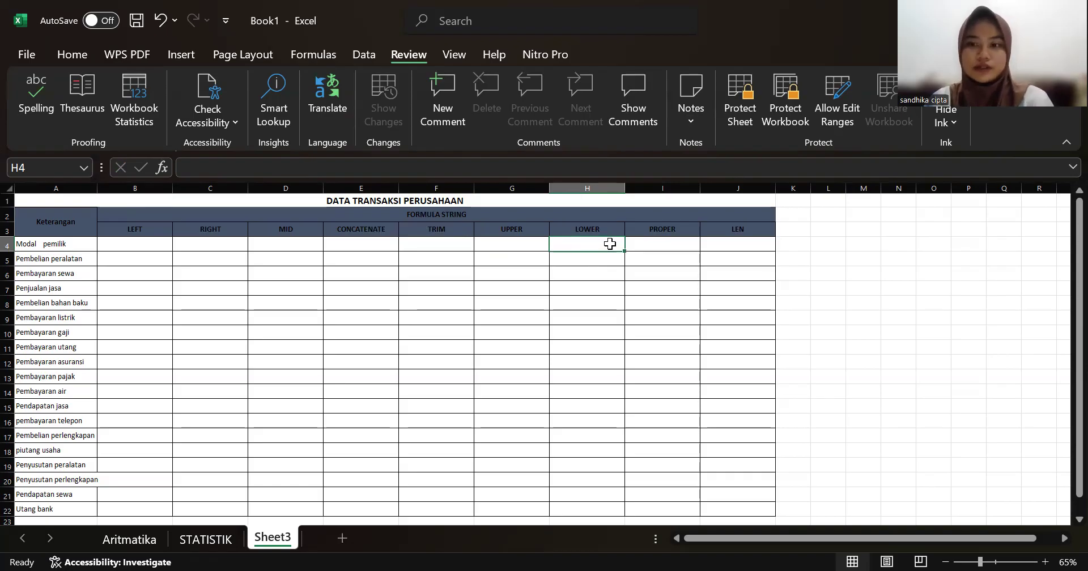
{"action": "left_click", "coordinate": [685, 231]}
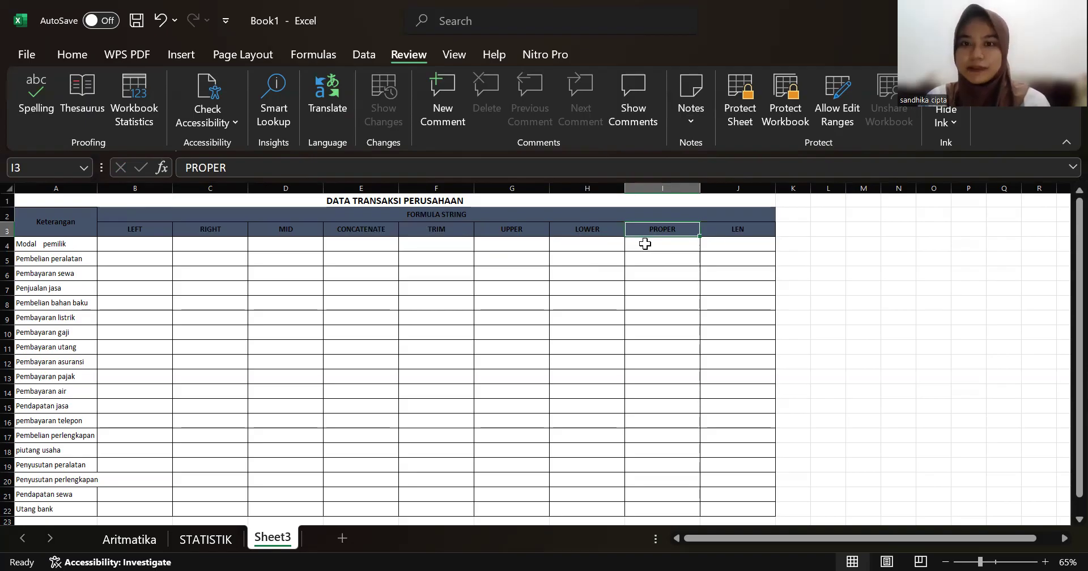
{"action": "left_click", "coordinate": [712, 230]}
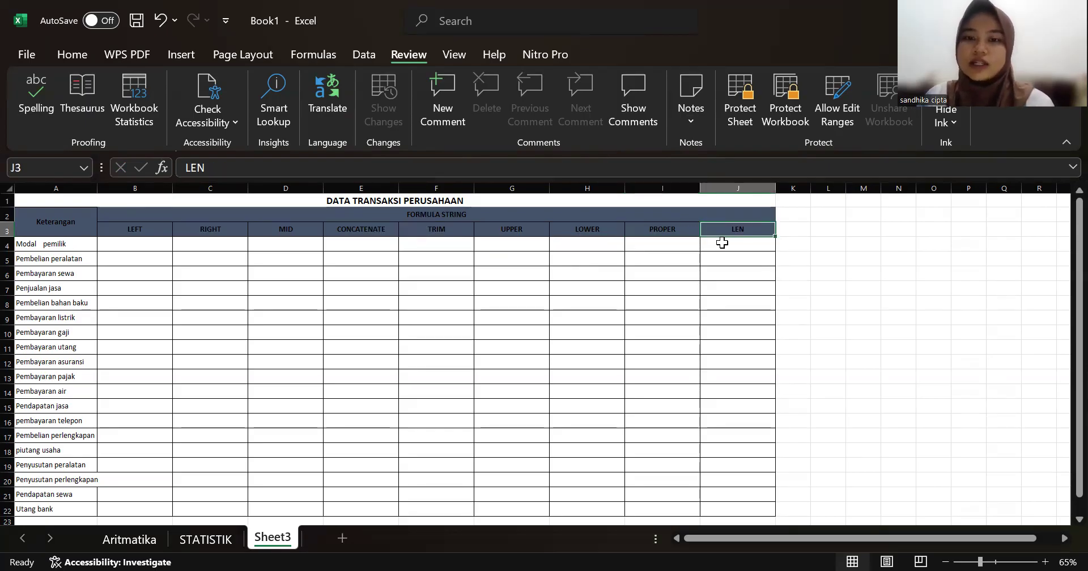
{"action": "left_click", "coordinate": [721, 243]}
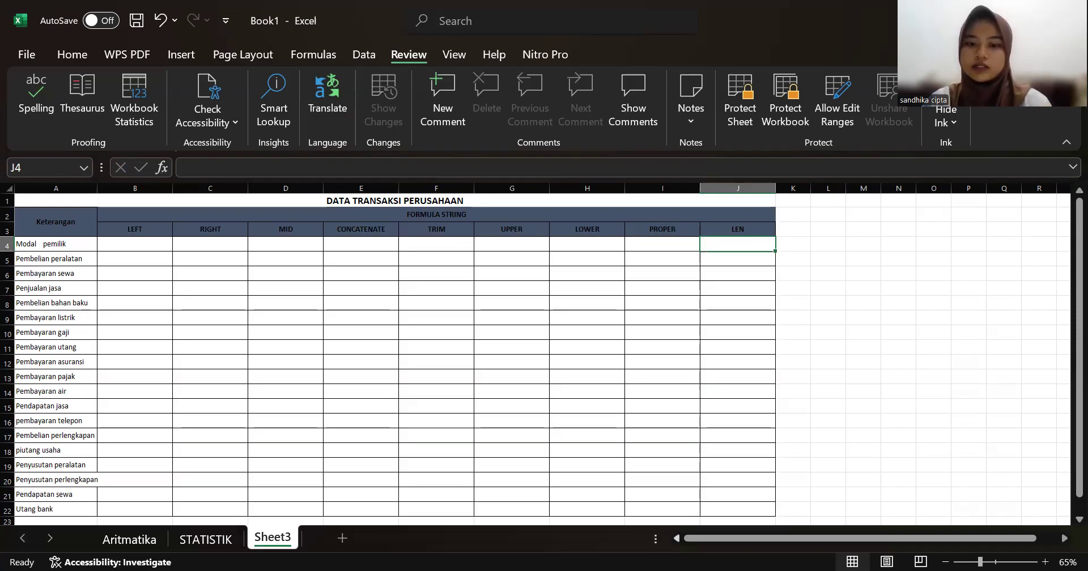
Enter =LEFT(A4;3) in cell B4 to extract the first three characters of the first description
{"action": "left_click", "coordinate": [123, 239]}
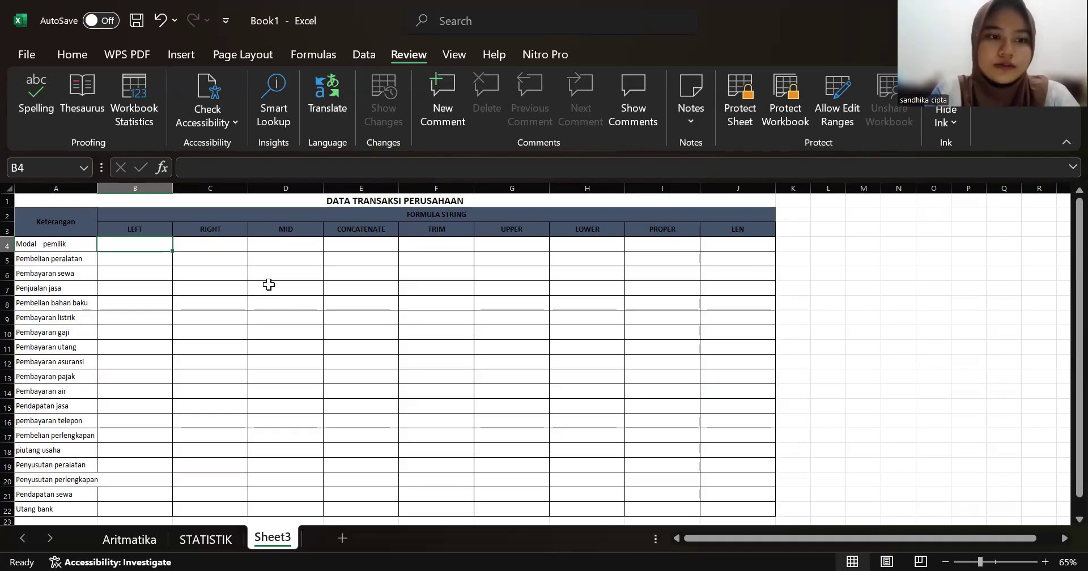
{"action": "type", "text": "="}
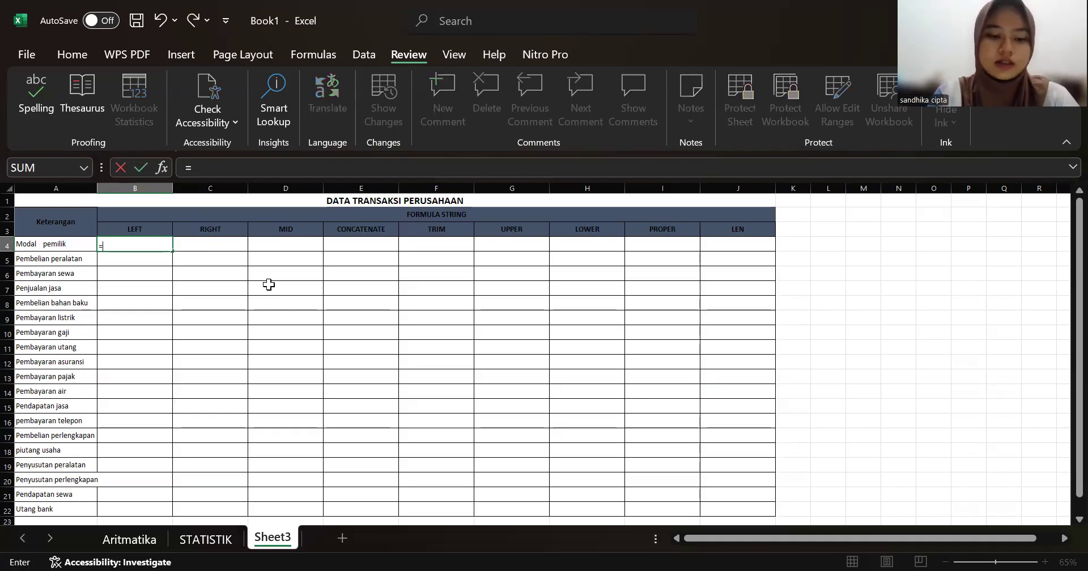
{"action": "type", "text": "LE"}
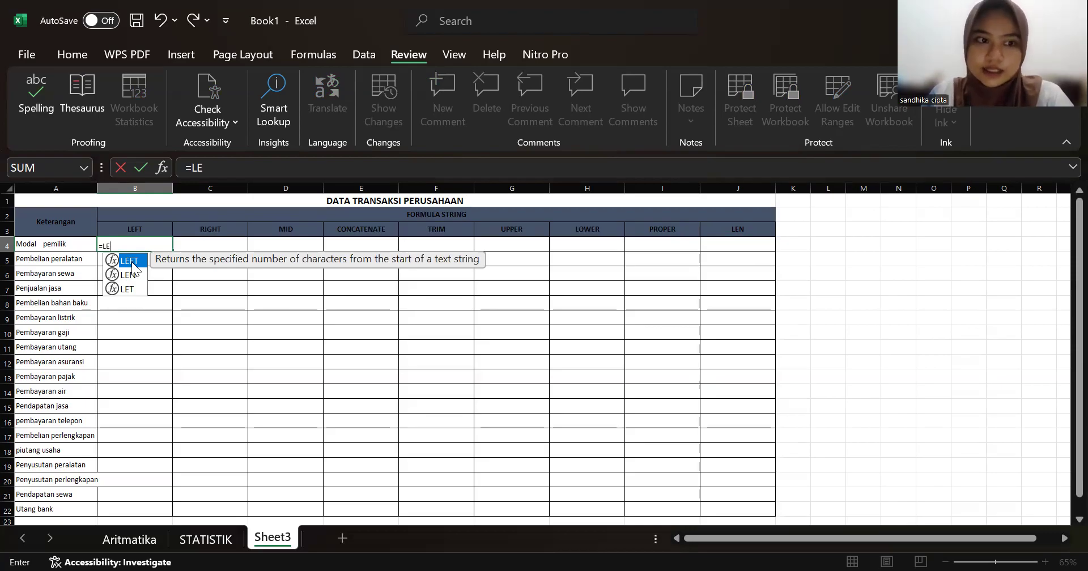
{"action": "double_click", "coordinate": [132, 261]}
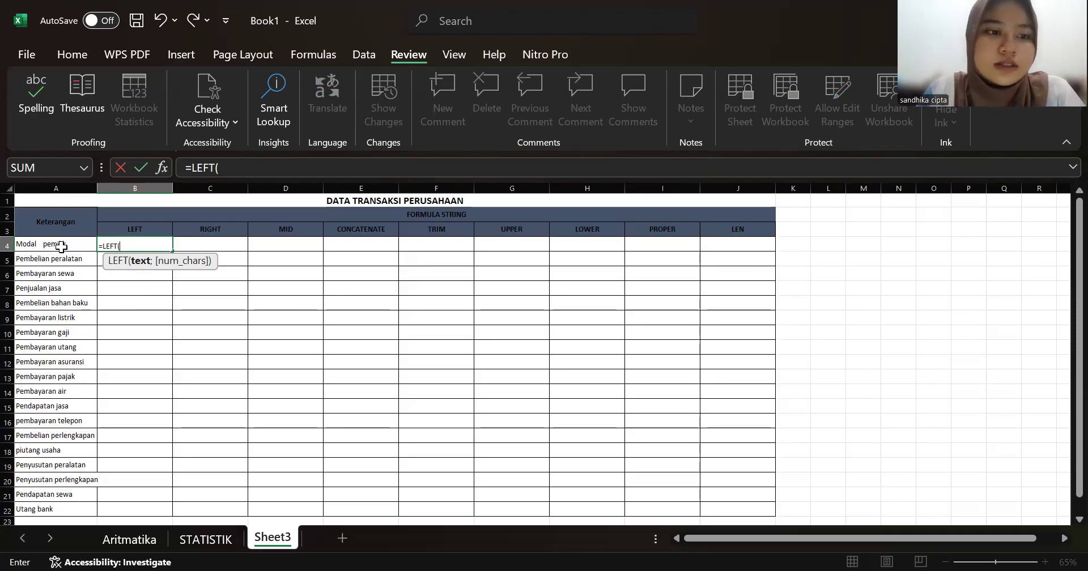
{"action": "left_click", "coordinate": [61, 247]}
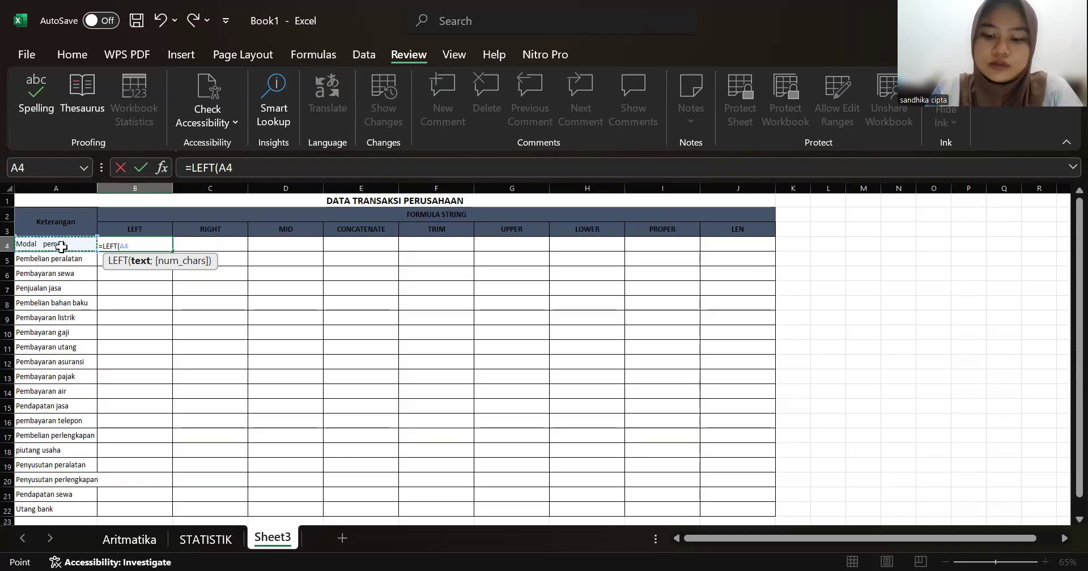
{"action": "type", "text": ";"}
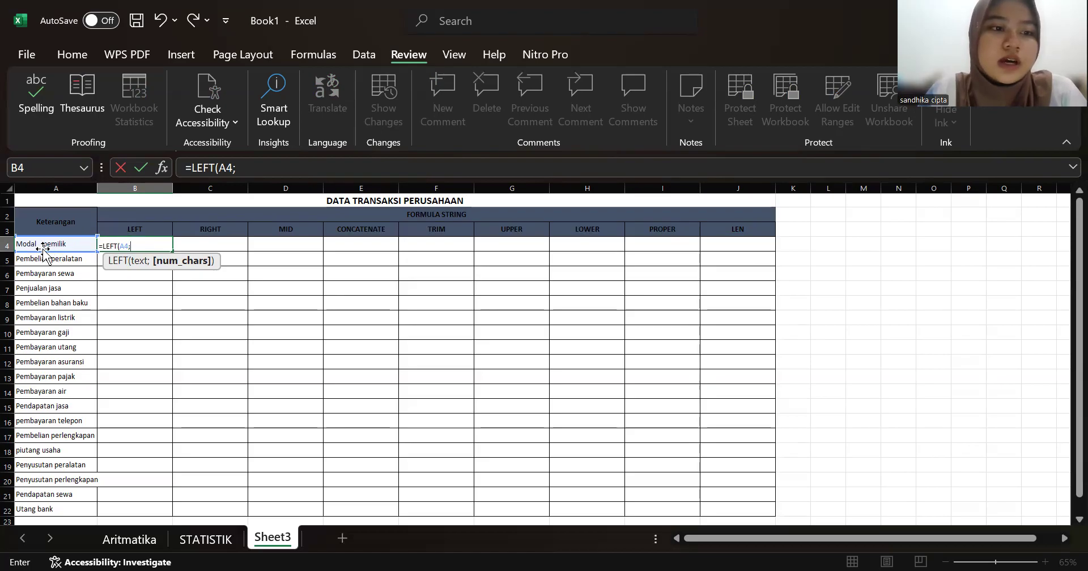
{"action": "type", "text": "3"}
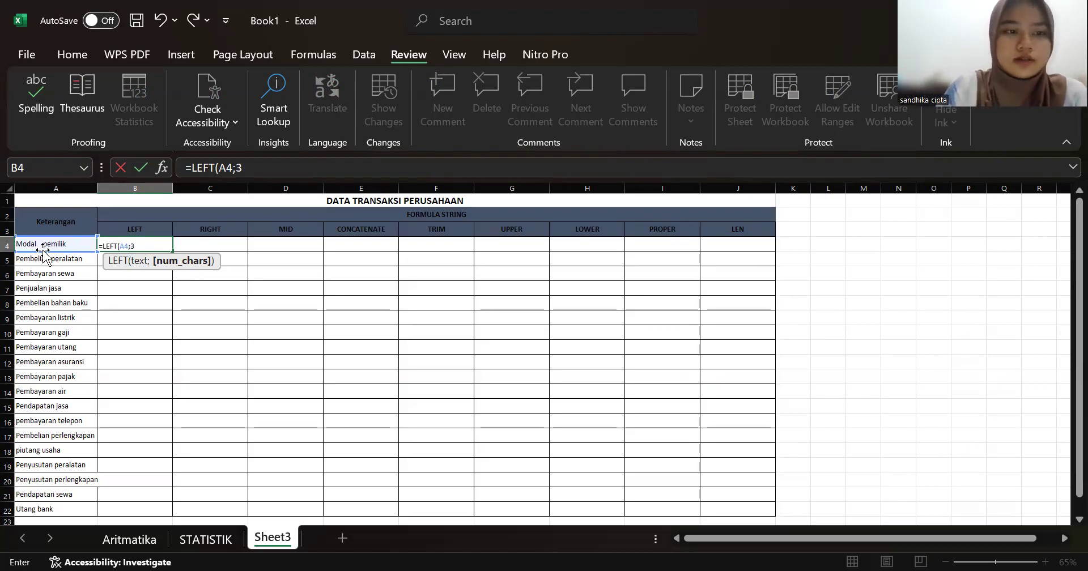
{"action": "type", "text": ")"}
{"action": "key", "text": "Return"}
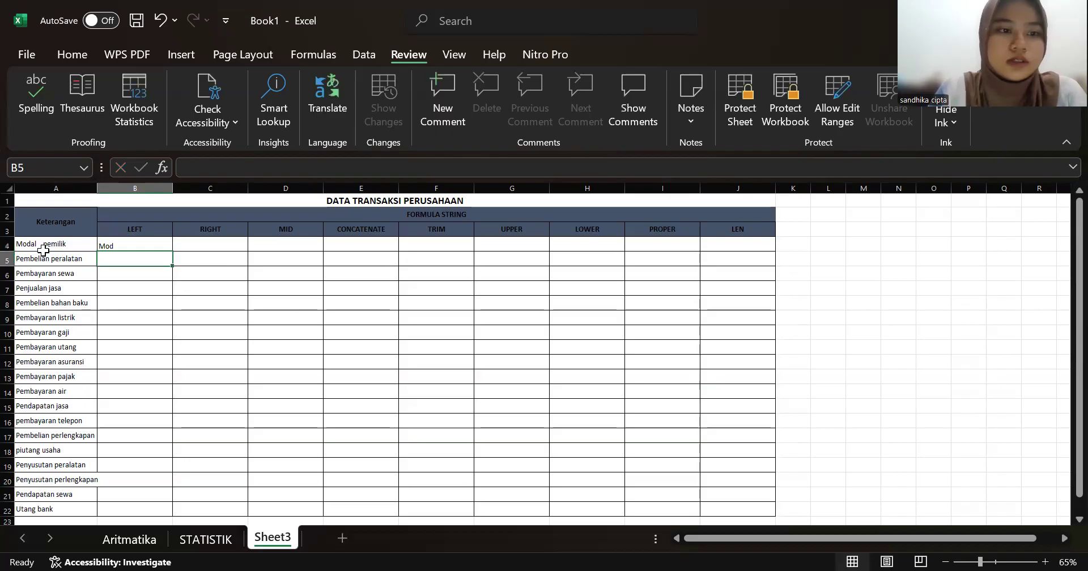
Enter =RIGHT(A4;6) in cell C4 to extract the last six characters of the first description
{"action": "left_click", "coordinate": [227, 243]}
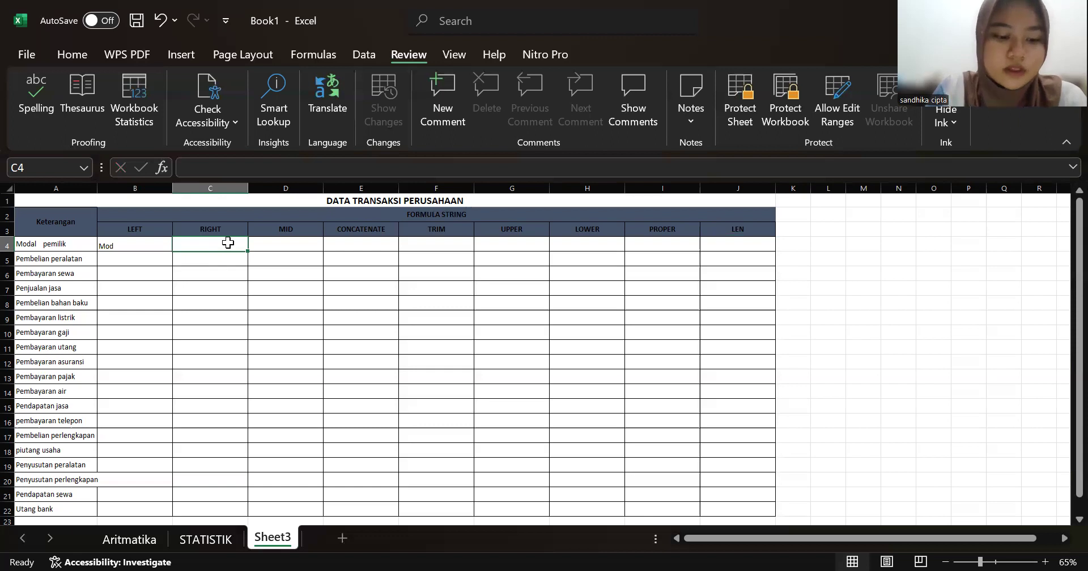
{"action": "type", "text": "="}
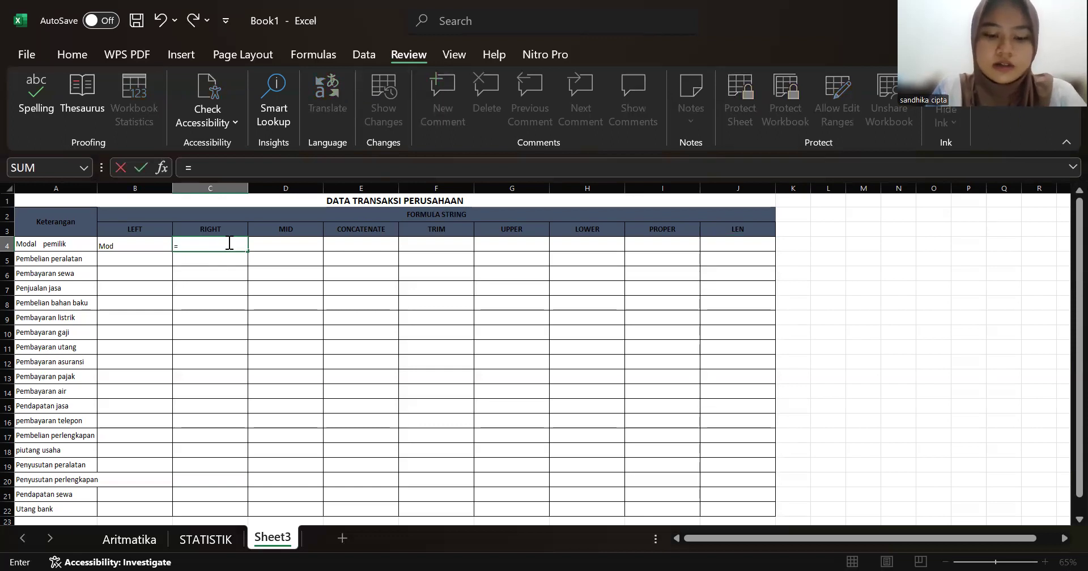
{"action": "type", "text": "RIG"}
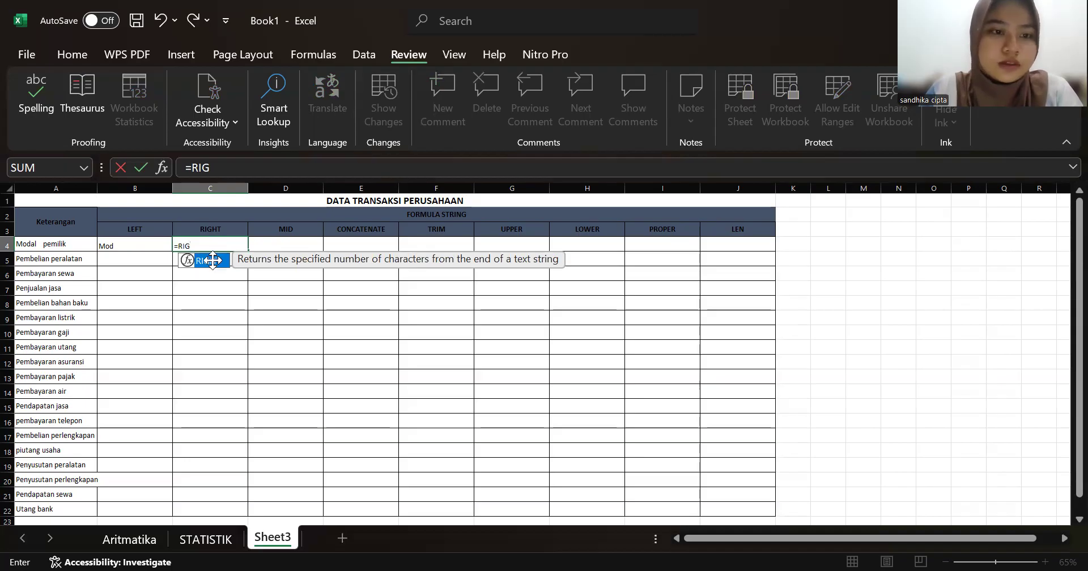
{"action": "double_click", "coordinate": [212, 260]}
{"action": "left_click", "coordinate": [48, 244]}
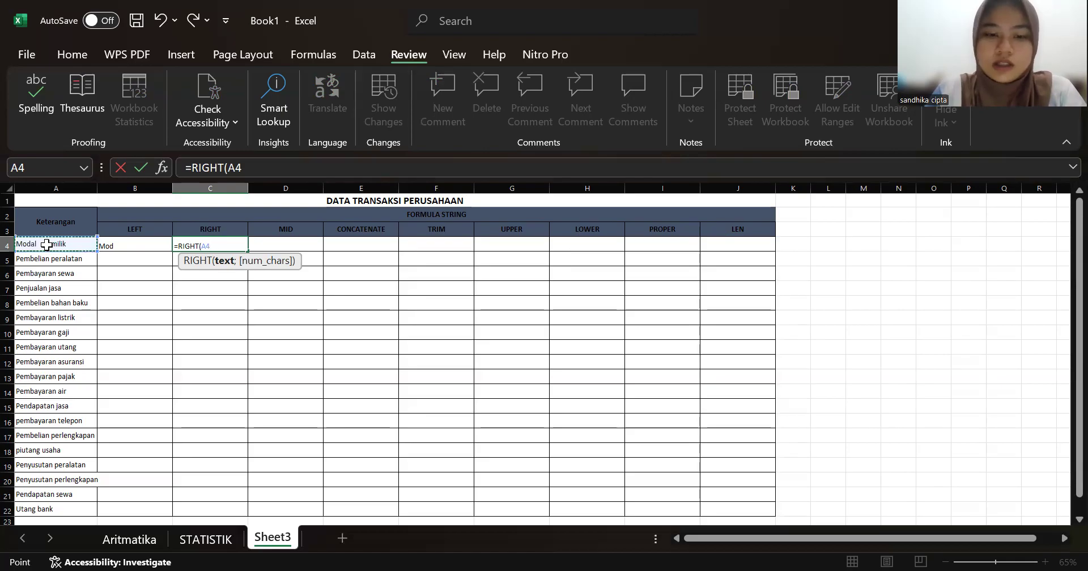
{"action": "type", "text": ";"}
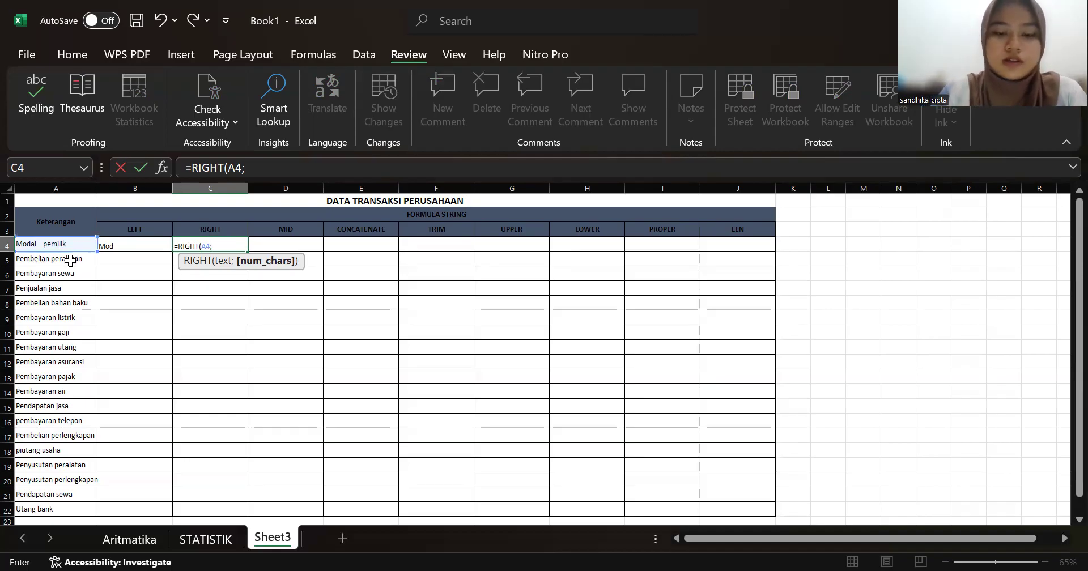
{"action": "type", "text": "4"}
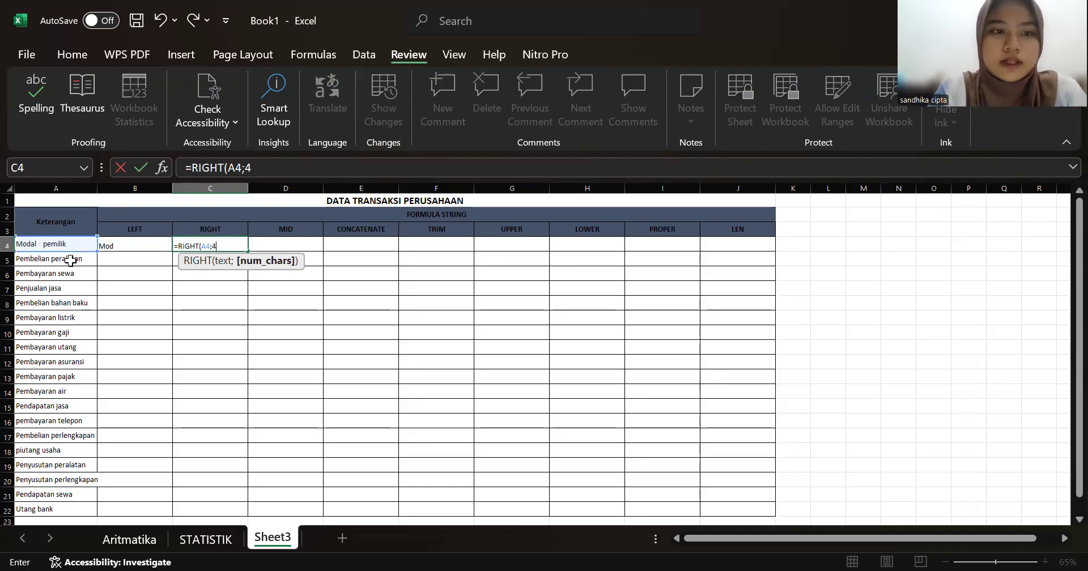
{"action": "key", "text": "BackSpace"}
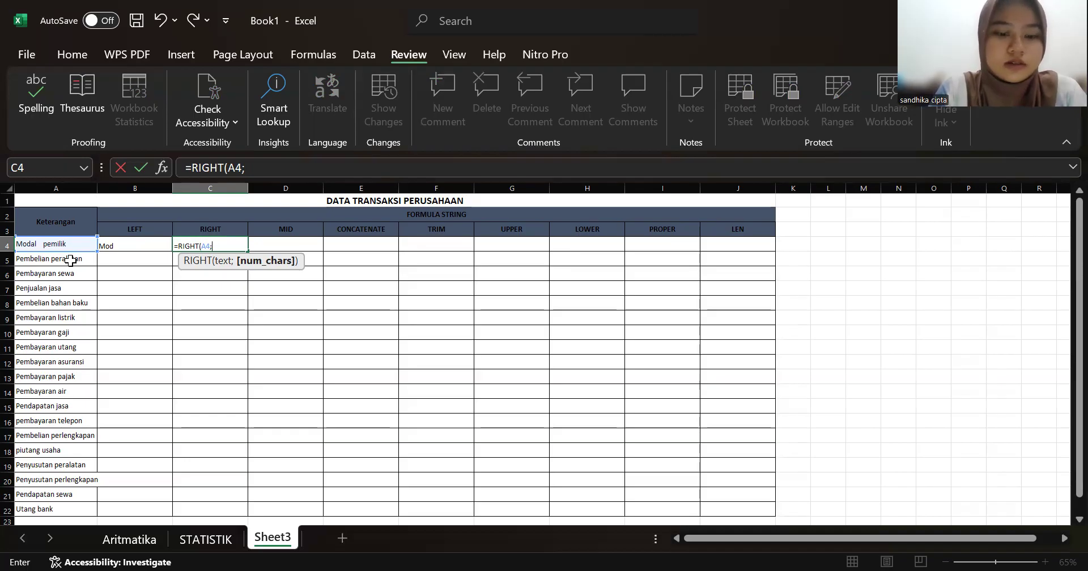
{"action": "type", "text": "6"}
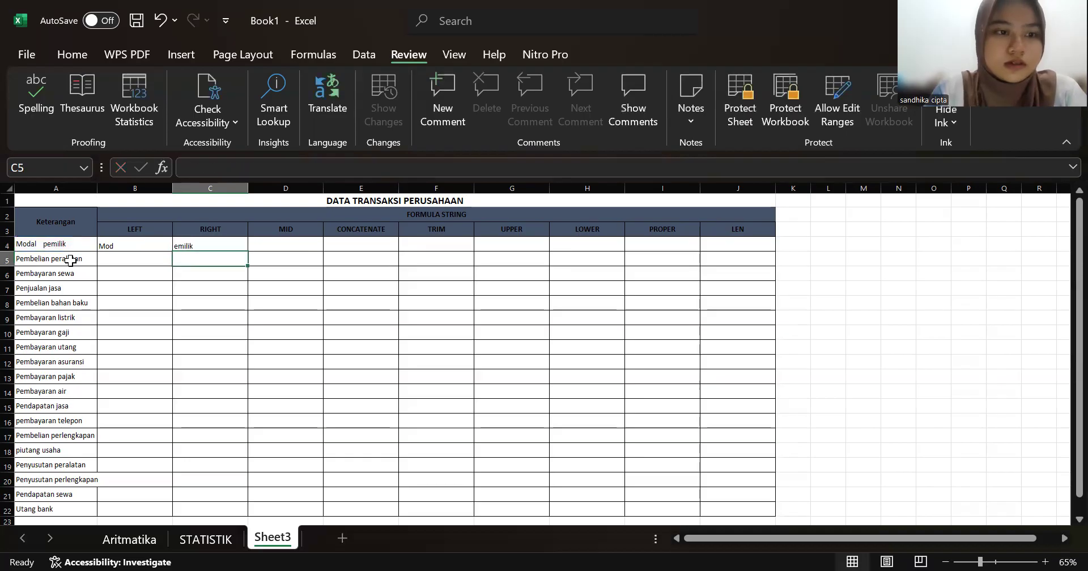
{"action": "left_click", "coordinate": [194, 247]}
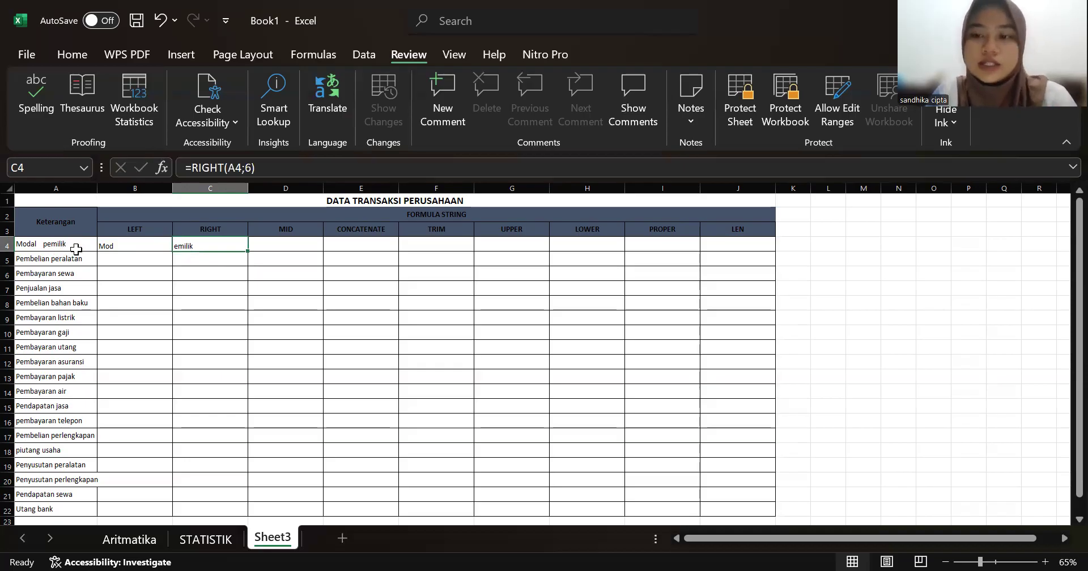
Enter =MID(A4;5;7) in cell D4 to extract seven characters of the first description starting at the fifth
{"action": "left_click", "coordinate": [293, 245]}
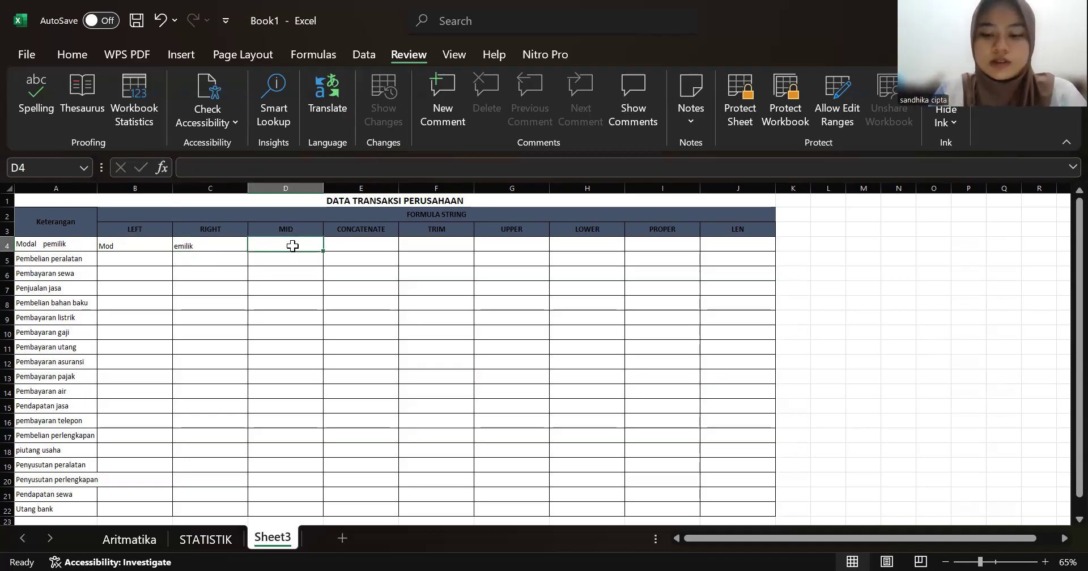
{"action": "type", "text": "="}
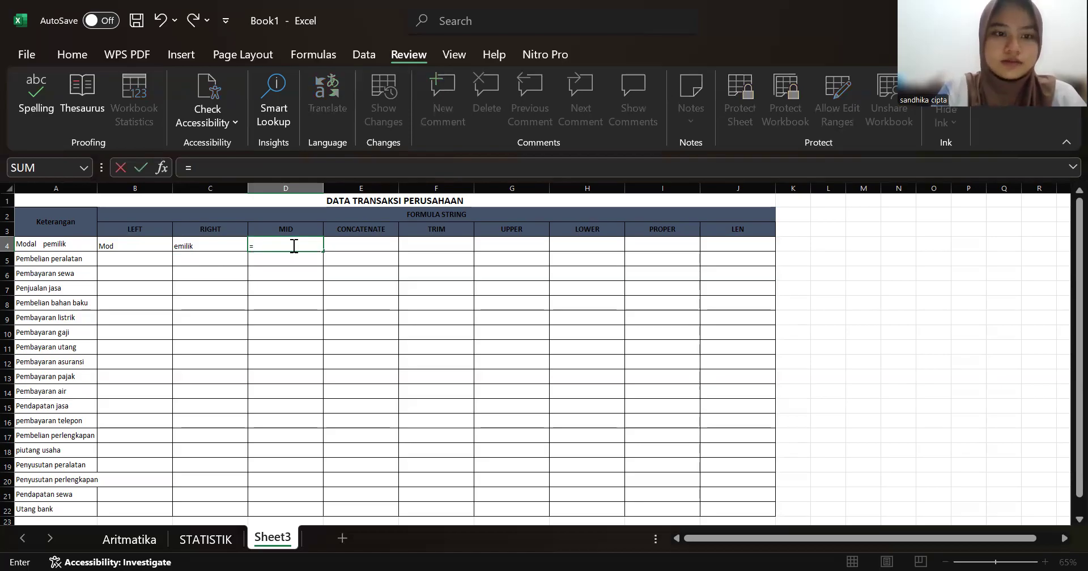
{"action": "type", "text": "MIN"}
{"action": "key", "text": "BackSpace"}
{"action": "type", "text": "D"}
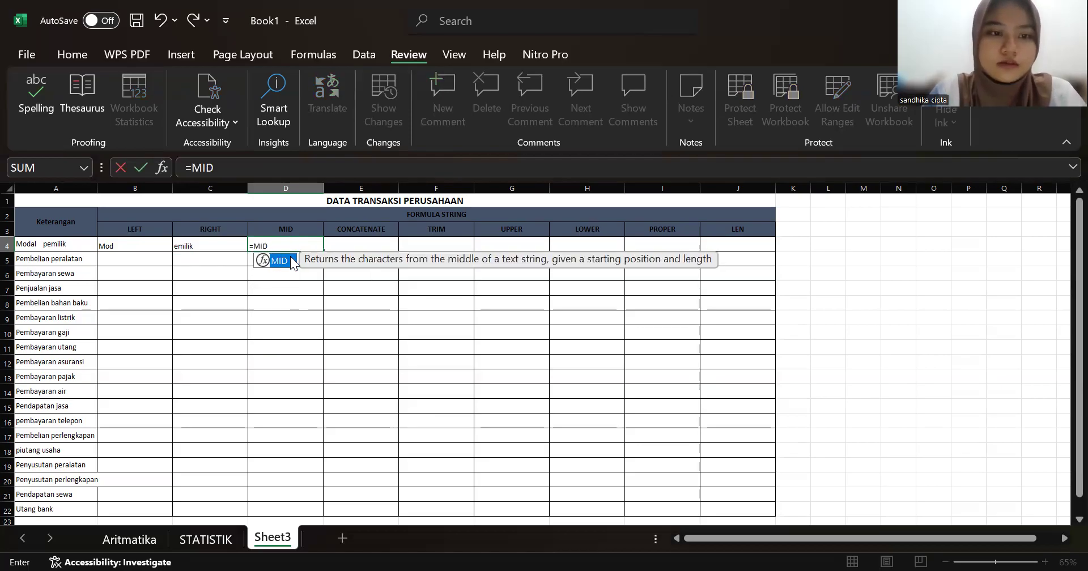
{"action": "double_click", "coordinate": [281, 261]}
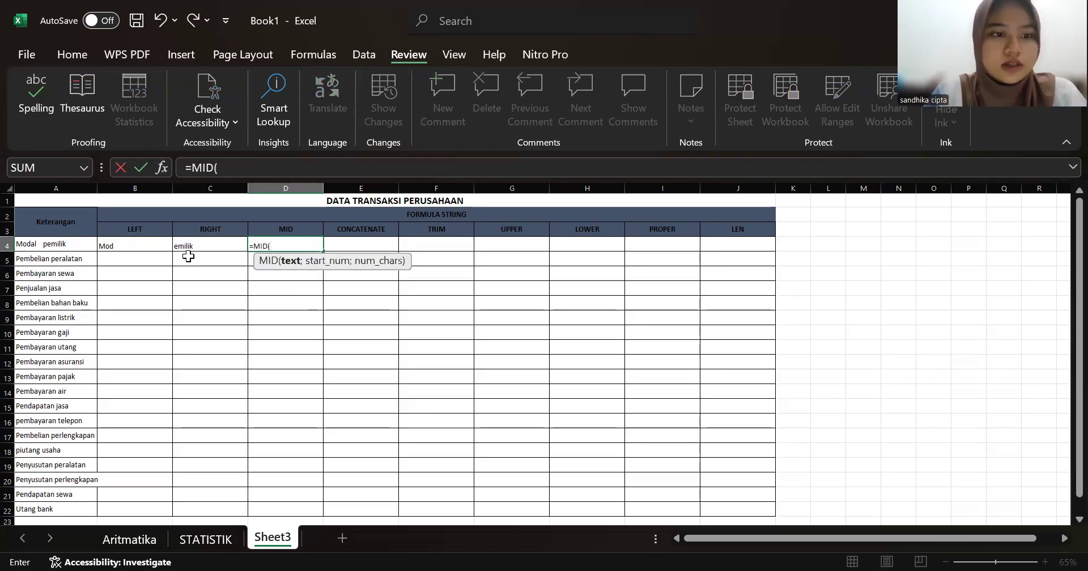
{"action": "left_click", "coordinate": [67, 247]}
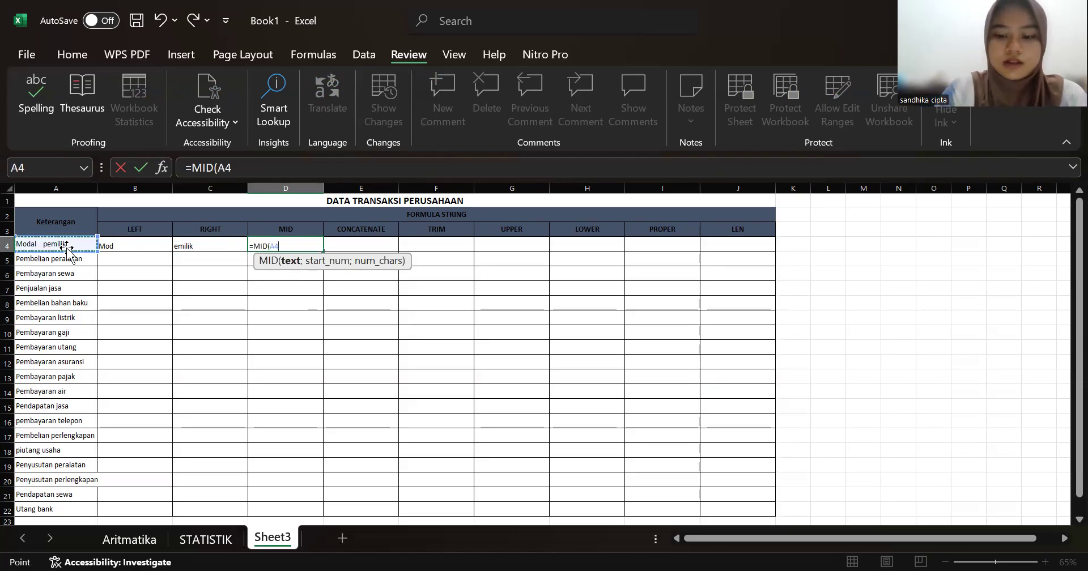
{"action": "type", "text": ";"}
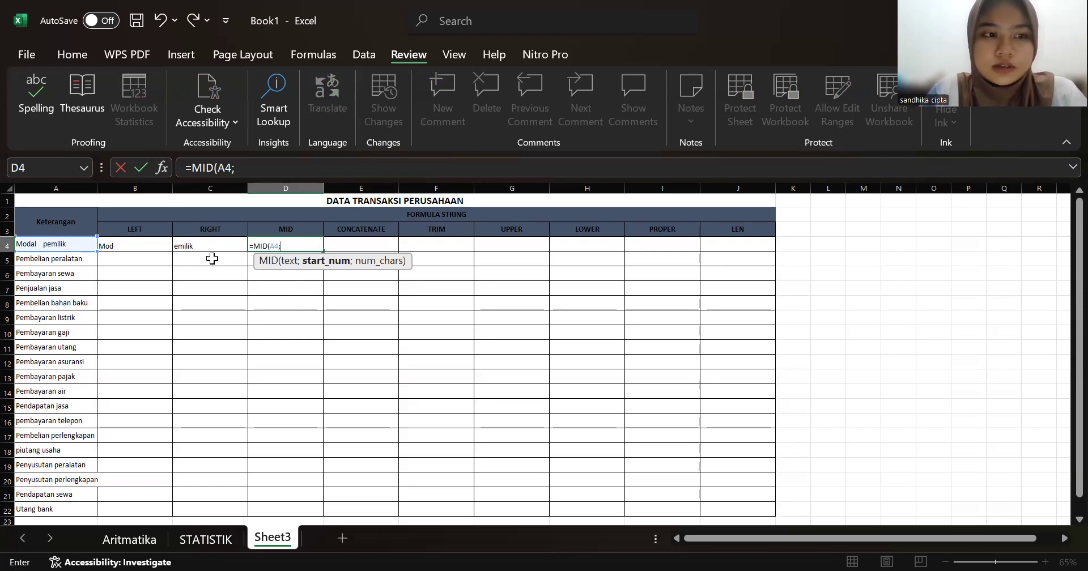
{"action": "type", "text": "5"}
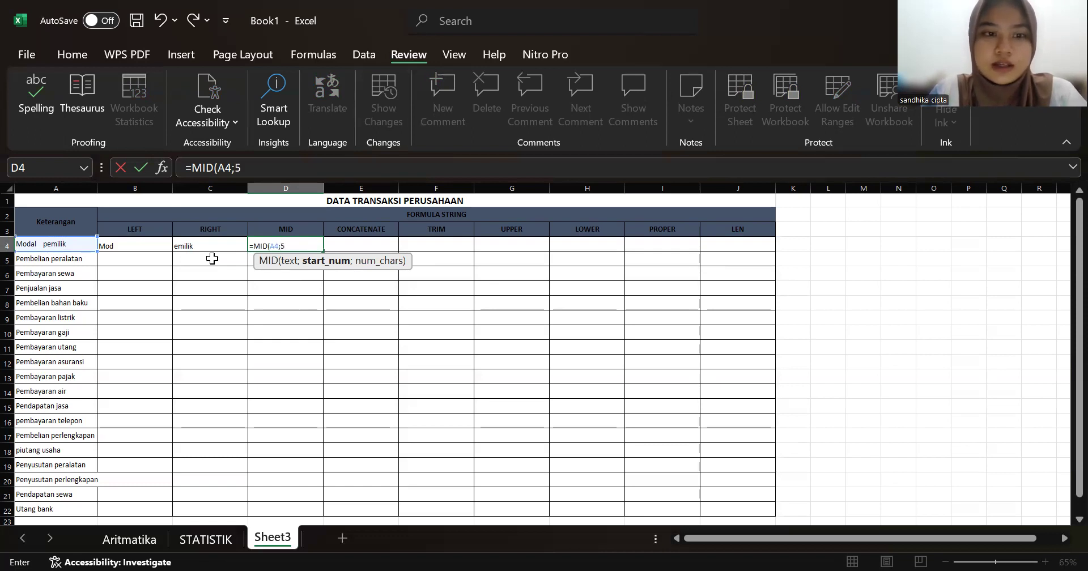
{"action": "type", "text": ";"}
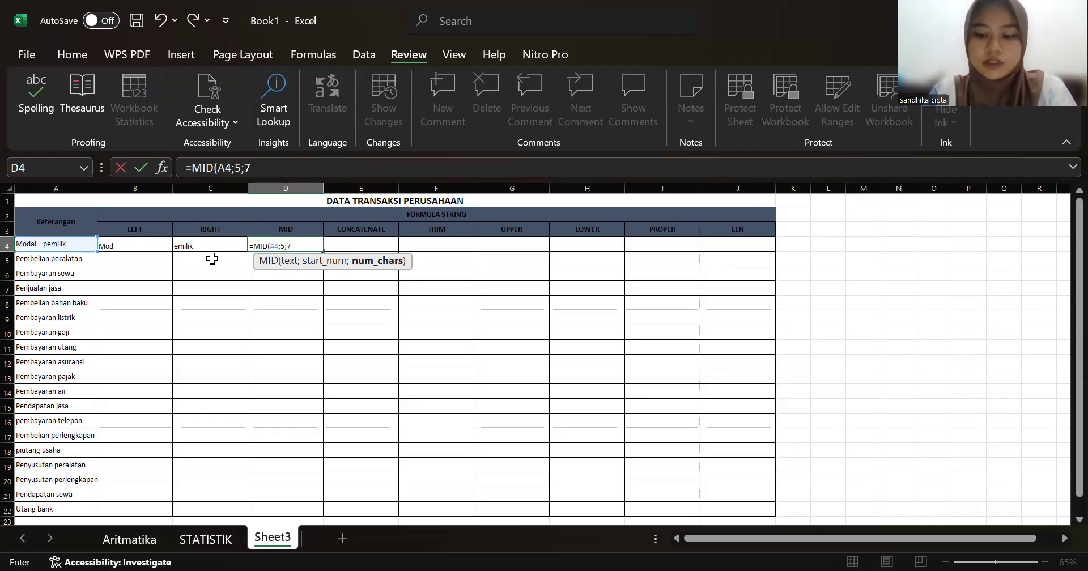
{"action": "type", "text": "7"}
{"action": "key", "text": "Return"}
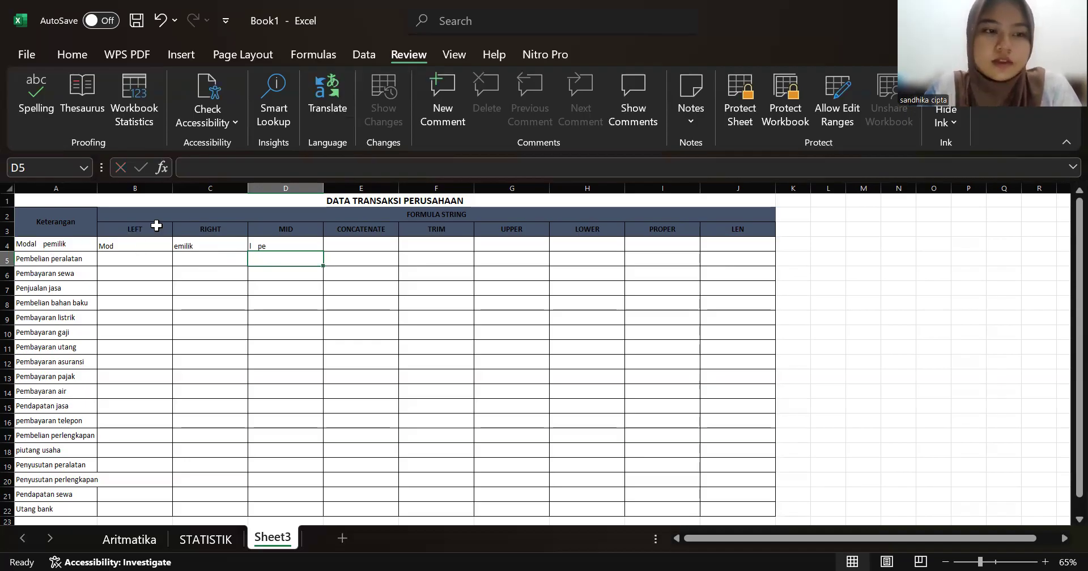
{"action": "double_click", "coordinate": [287, 243]}
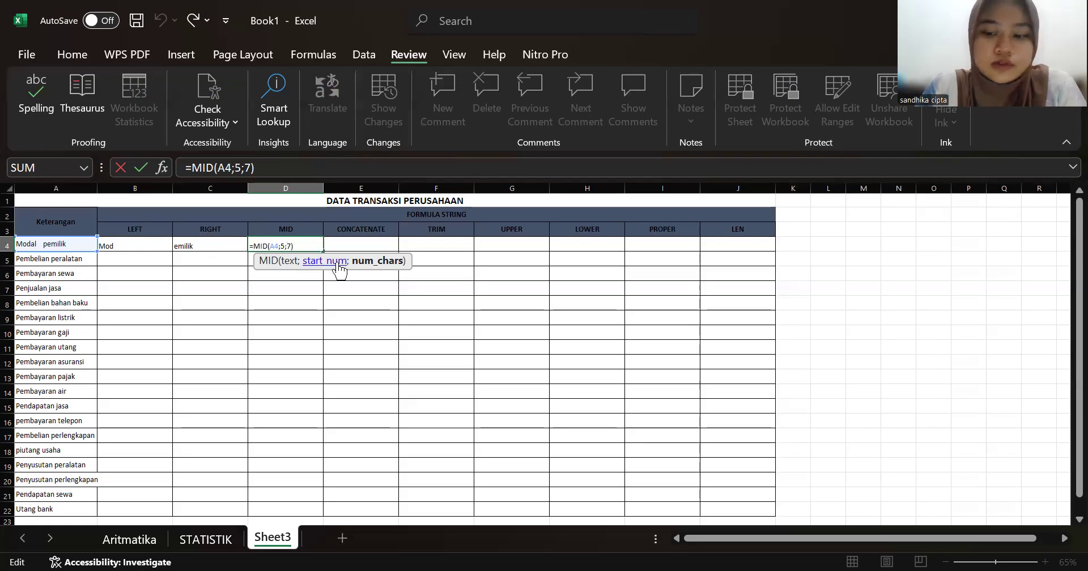
{"action": "key", "text": "Return"}
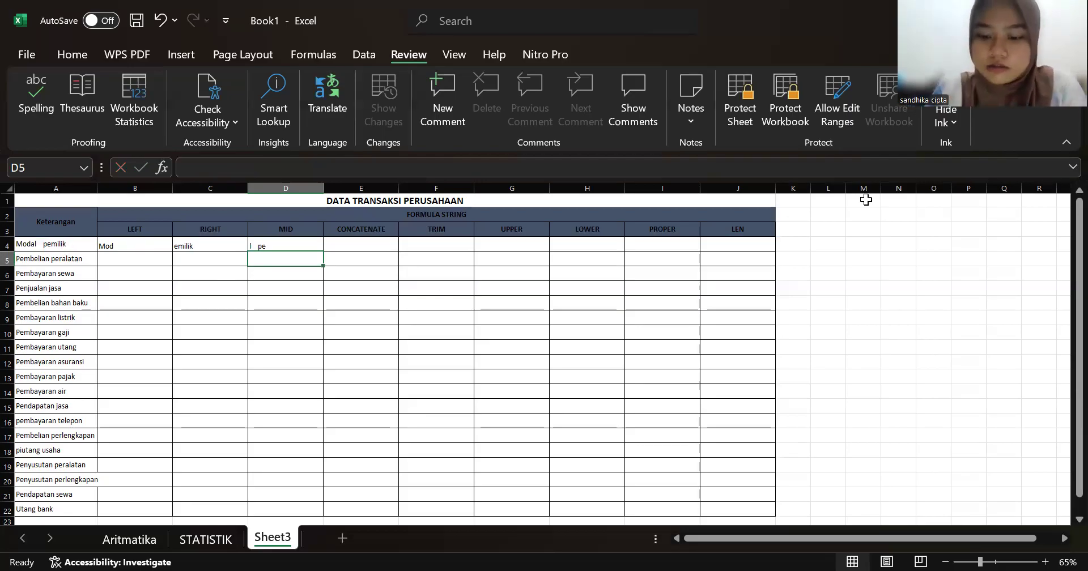
{"action": "key", "text": "alt+Tab"}
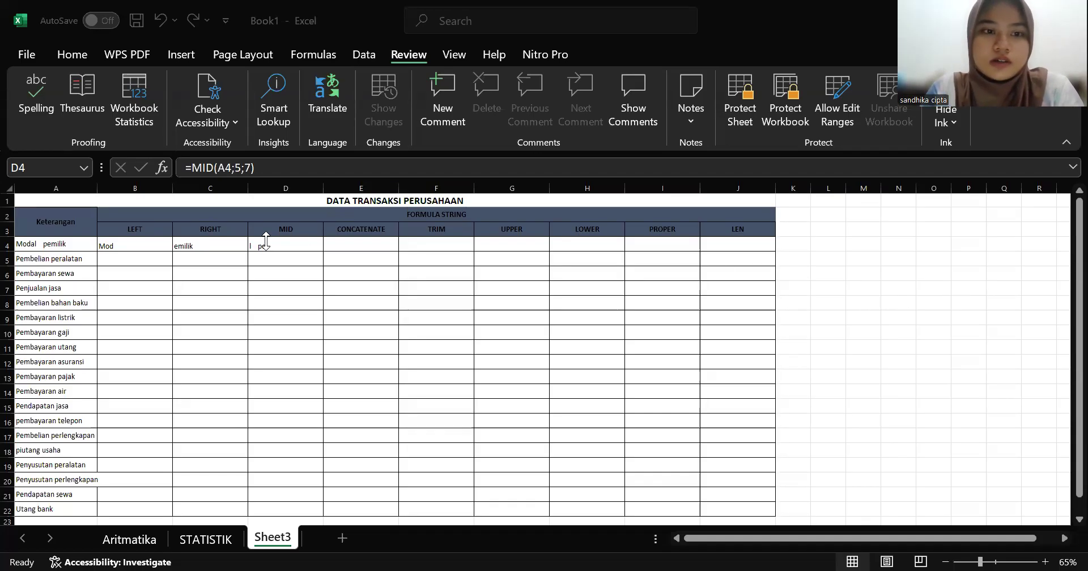
Change the number of characters in the MID formula in cell D4 to 6
{"action": "double_click", "coordinate": [299, 241]}
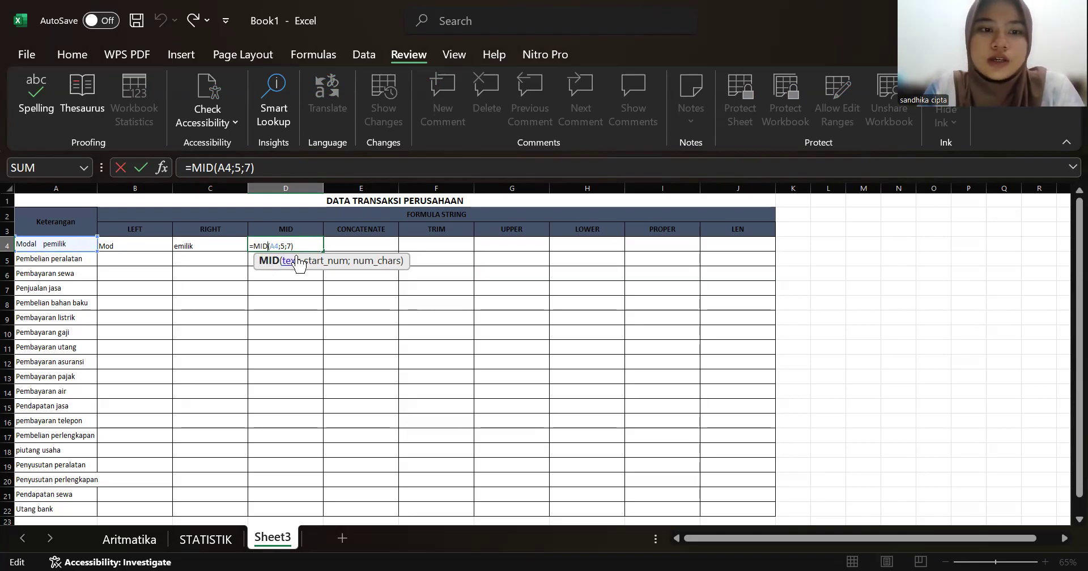
{"action": "key", "text": "End"}
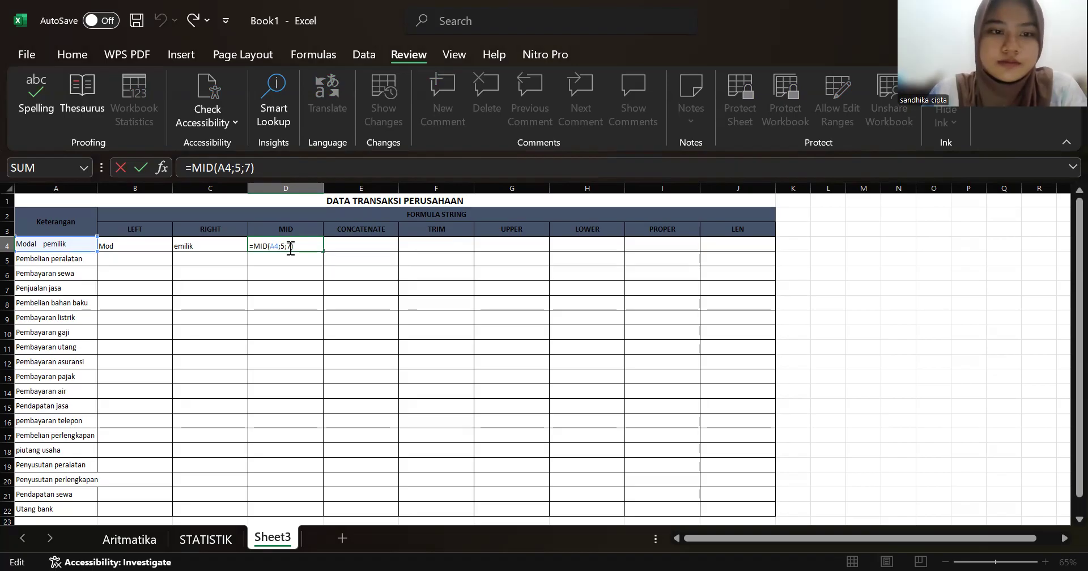
{"action": "left_click", "coordinate": [290, 247]}
{"action": "key", "text": "BackSpace"}
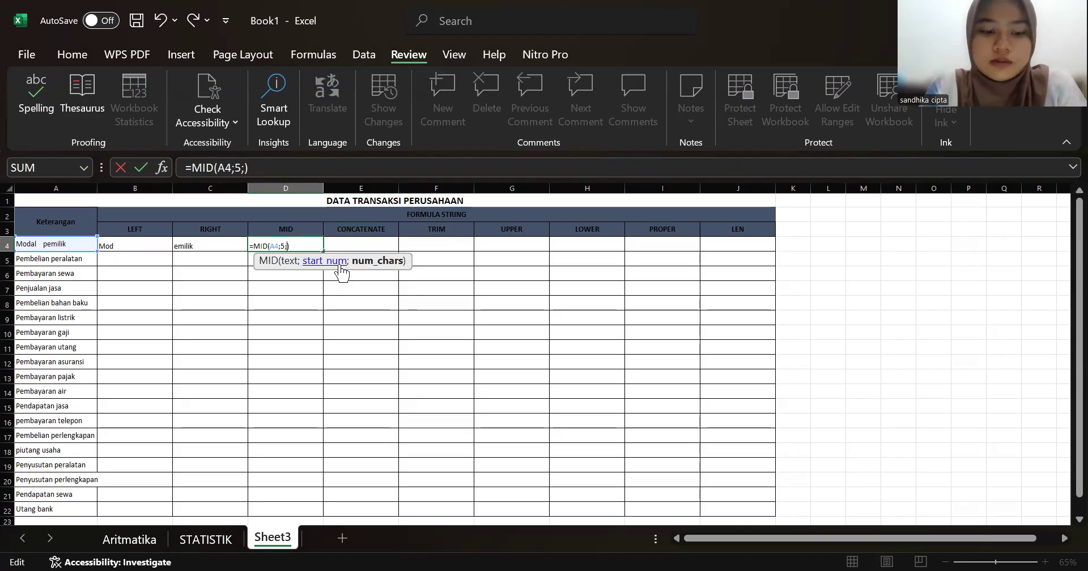
{"action": "type", "text": "6"}
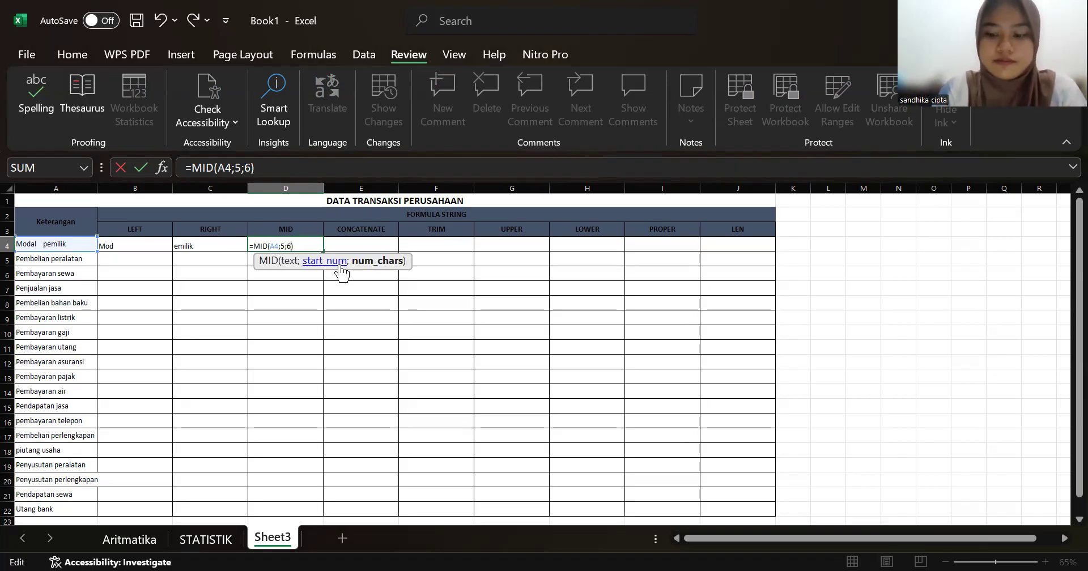
{"action": "key", "text": "Return"}
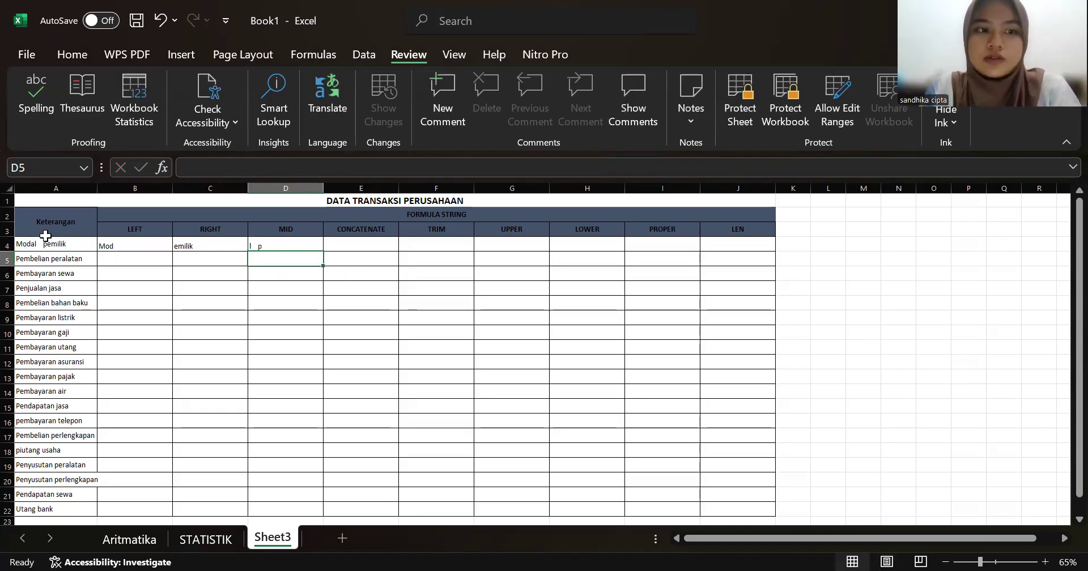
Enter =CONCATENATE(B4;" ") in cell E4 to join the LEFT result with a space
{"action": "left_click", "coordinate": [377, 251]}
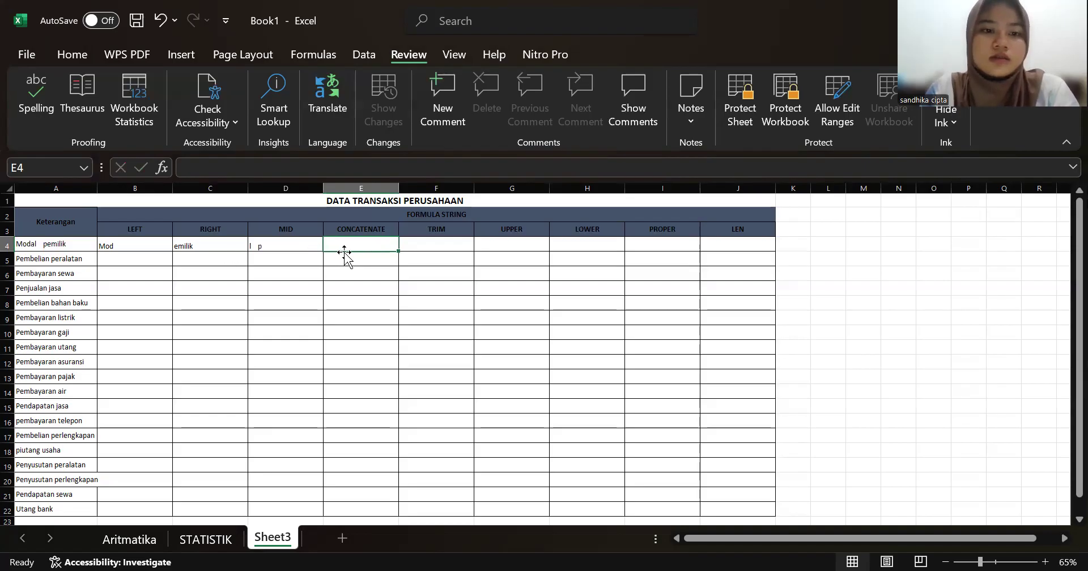
{"action": "type", "text": "="}
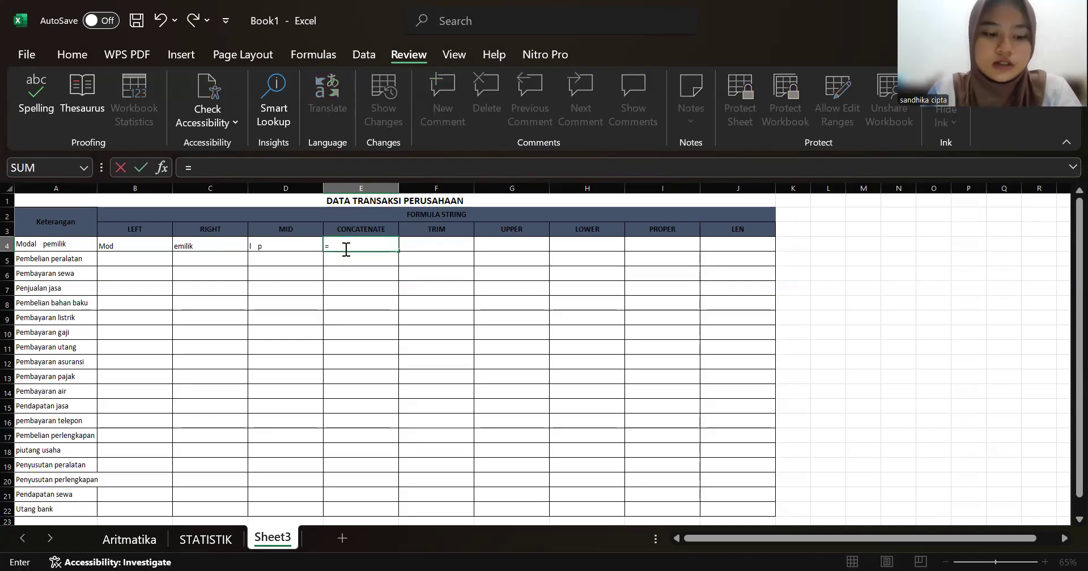
{"action": "type", "text": "CON"}
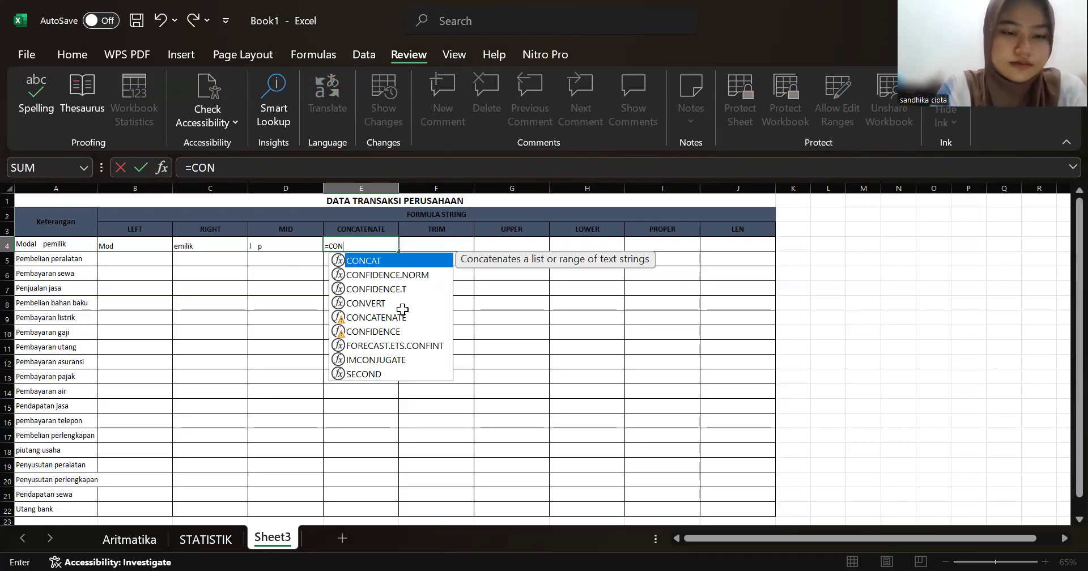
{"action": "type", "text": "CATE"}
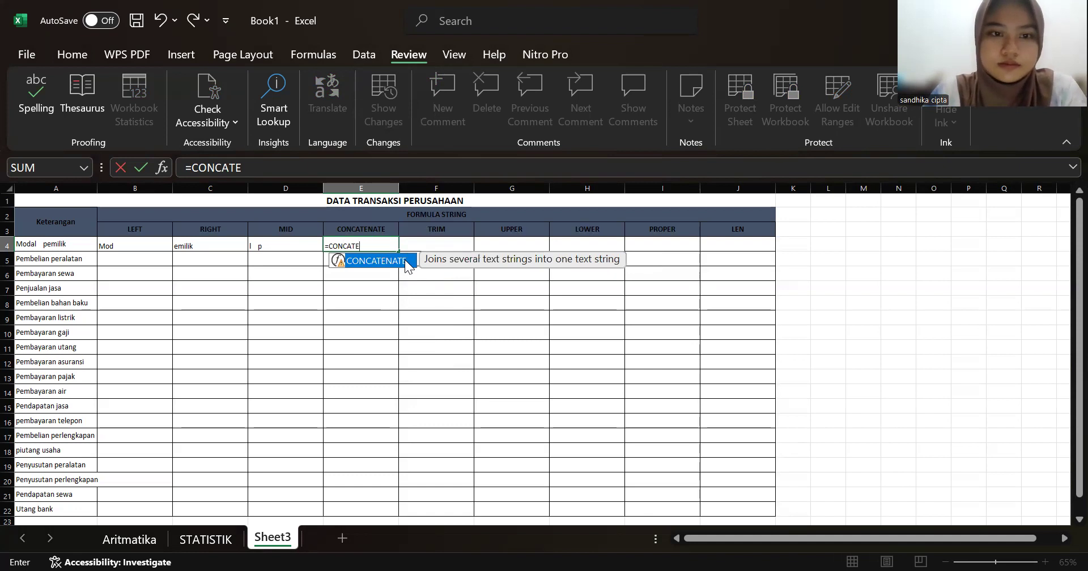
{"action": "key", "text": "Tab"}
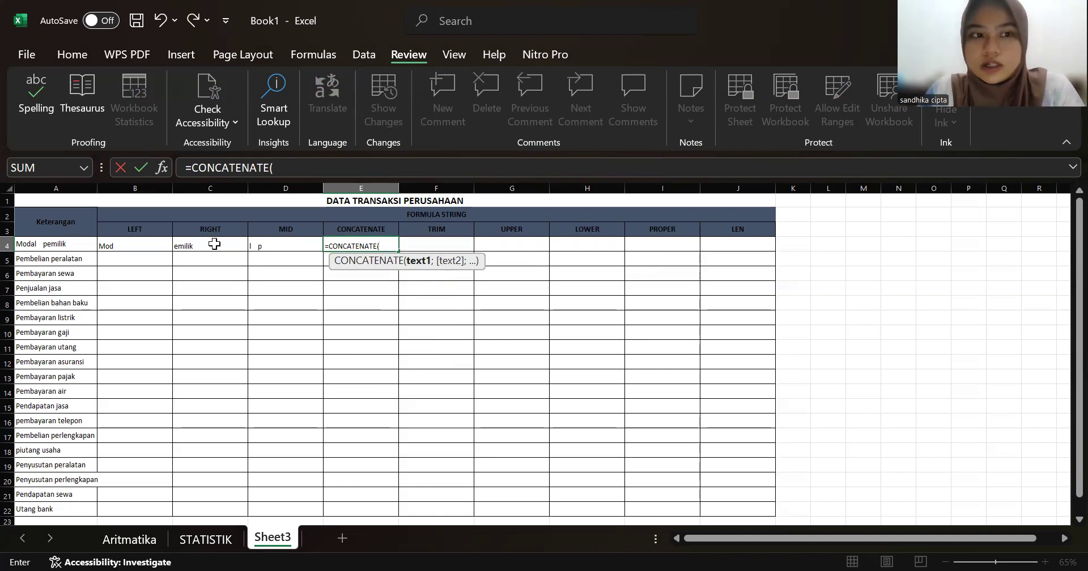
{"action": "left_click", "coordinate": [142, 242]}
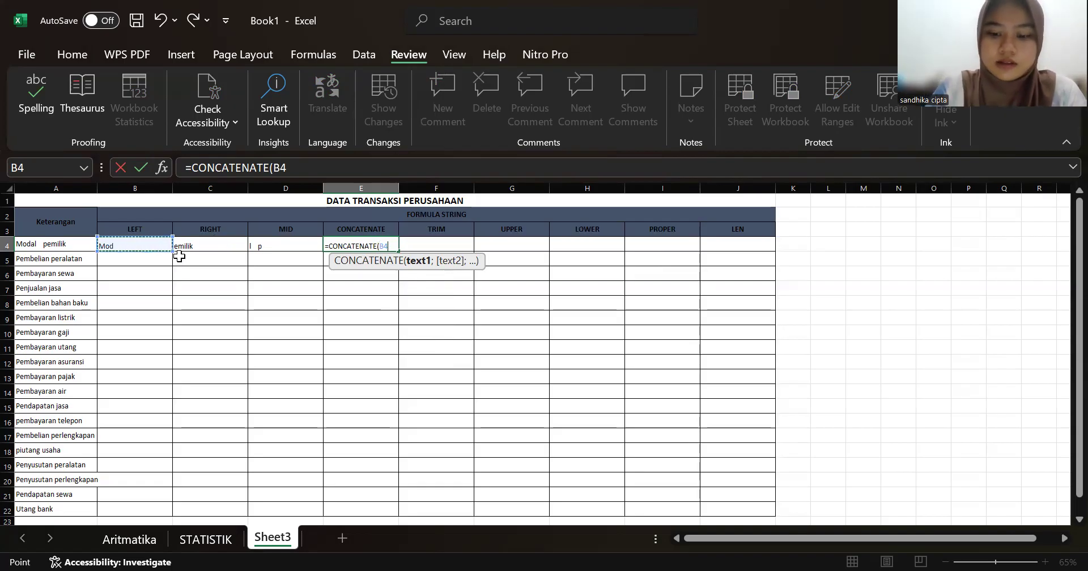
{"action": "type", "text": ";"}
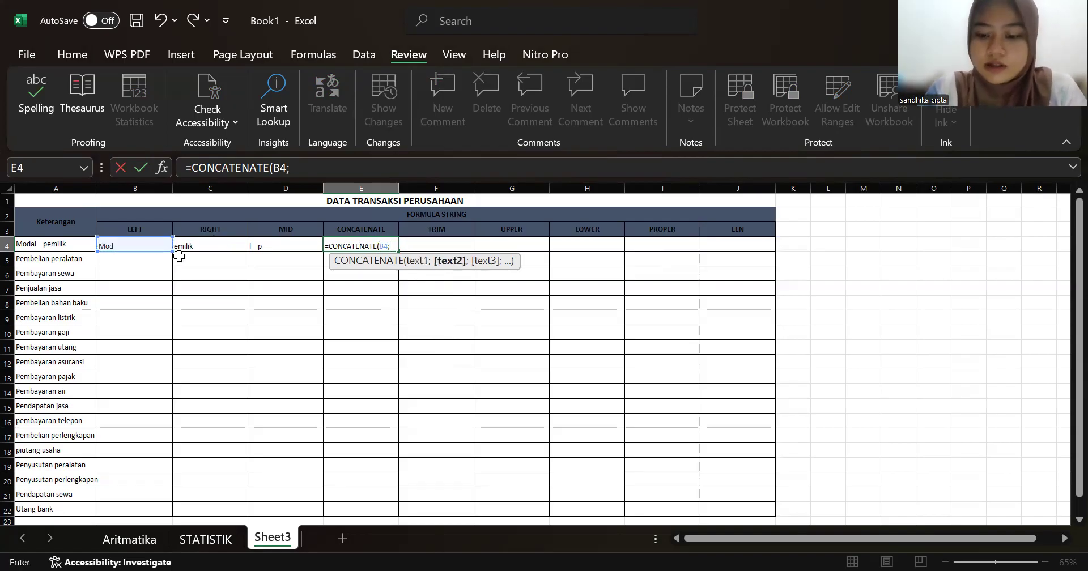
{"action": "type", "text": "\" \""}
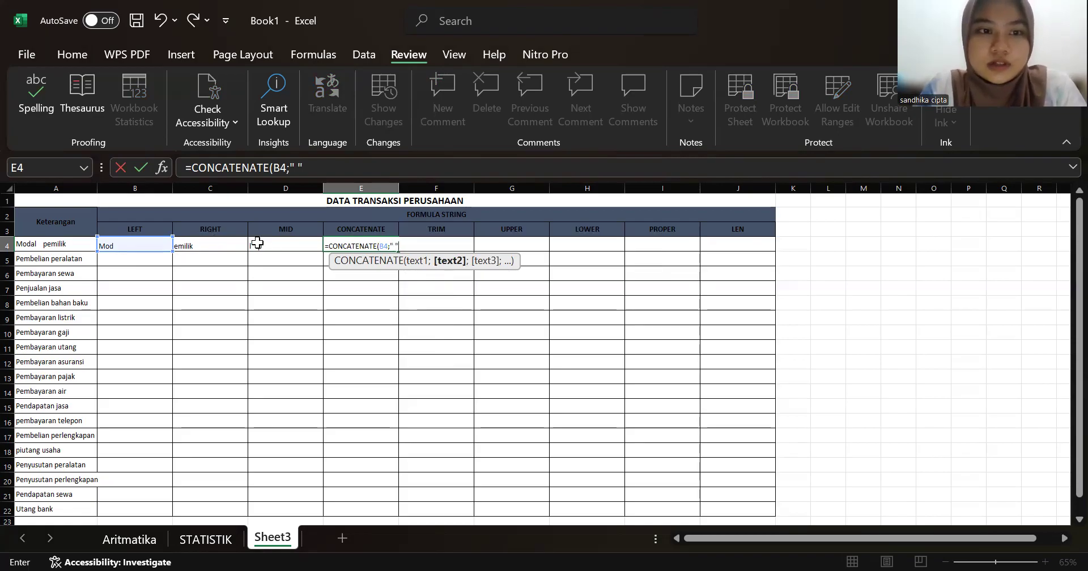
{"action": "left_click", "coordinate": [218, 243]}
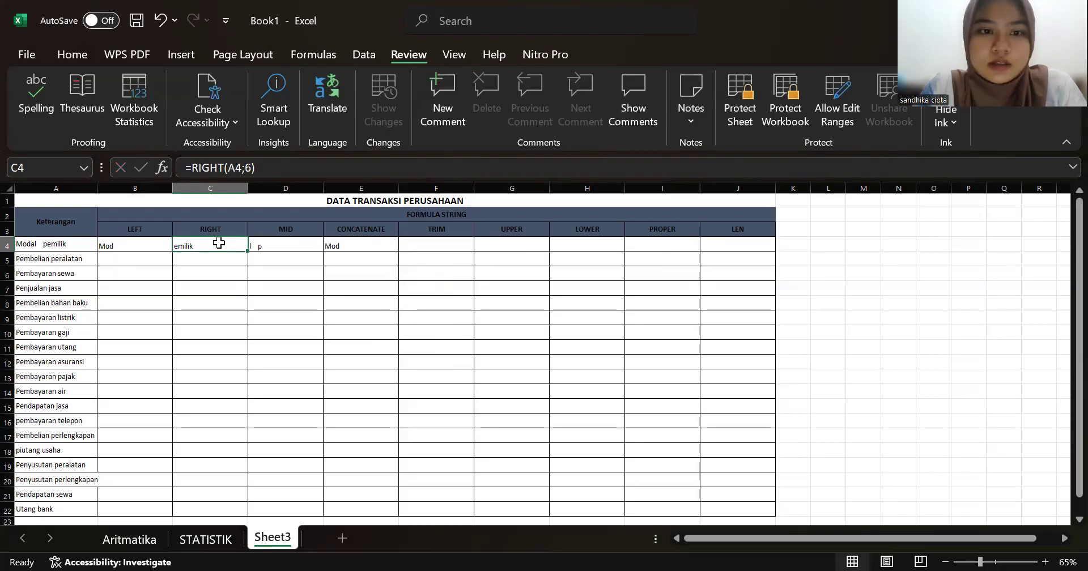
Add C4 as the third text argument of the CONCATENATE formula in cell E4, after the space
{"action": "double_click", "coordinate": [343, 247]}
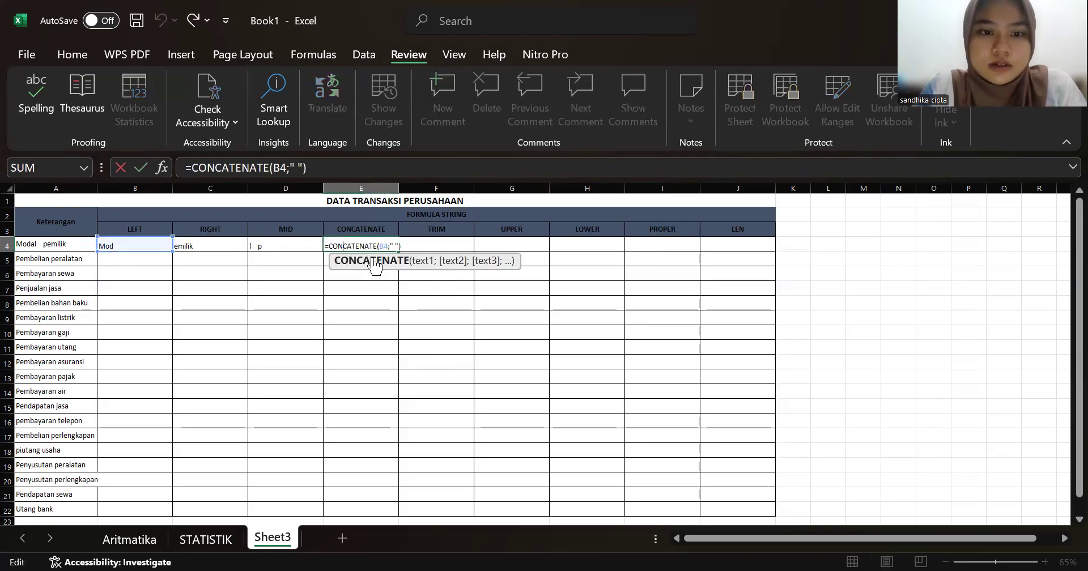
{"action": "left_click", "coordinate": [398, 245]}
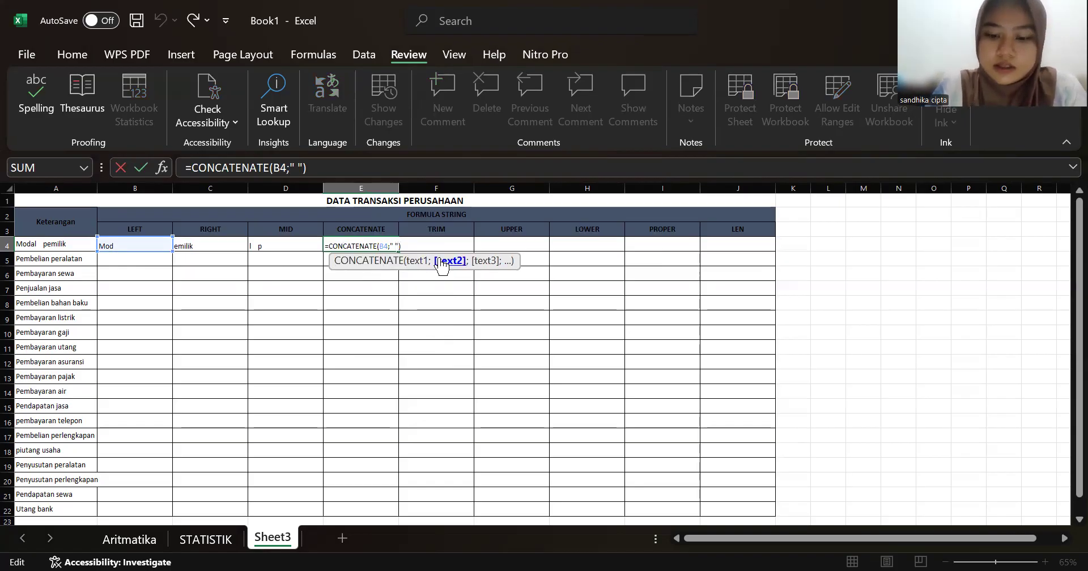
{"action": "type", "text": ";"}
{"action": "left_click", "coordinate": [219, 243]}
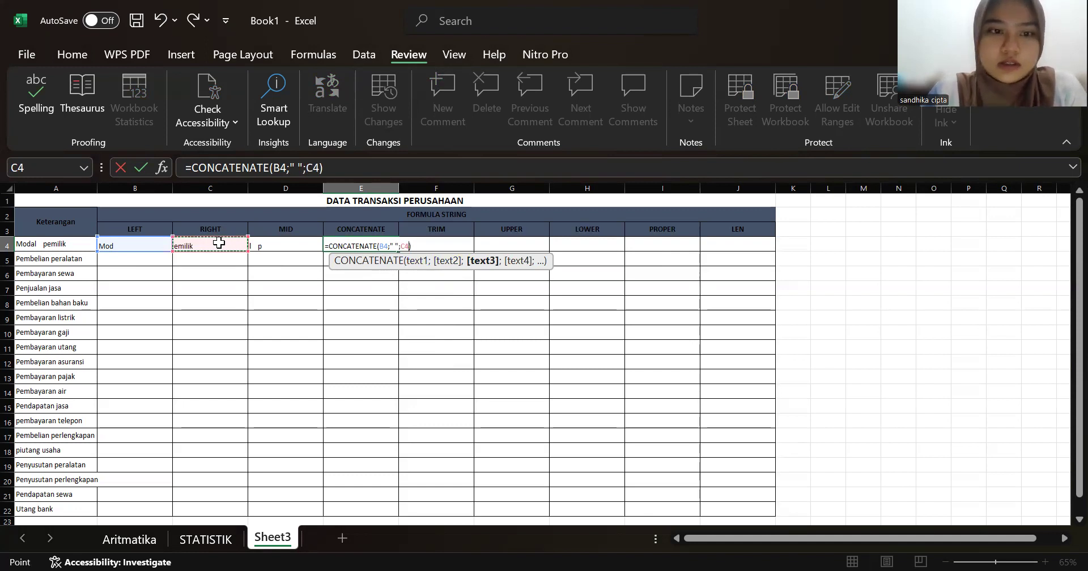
{"action": "key", "text": "Return"}
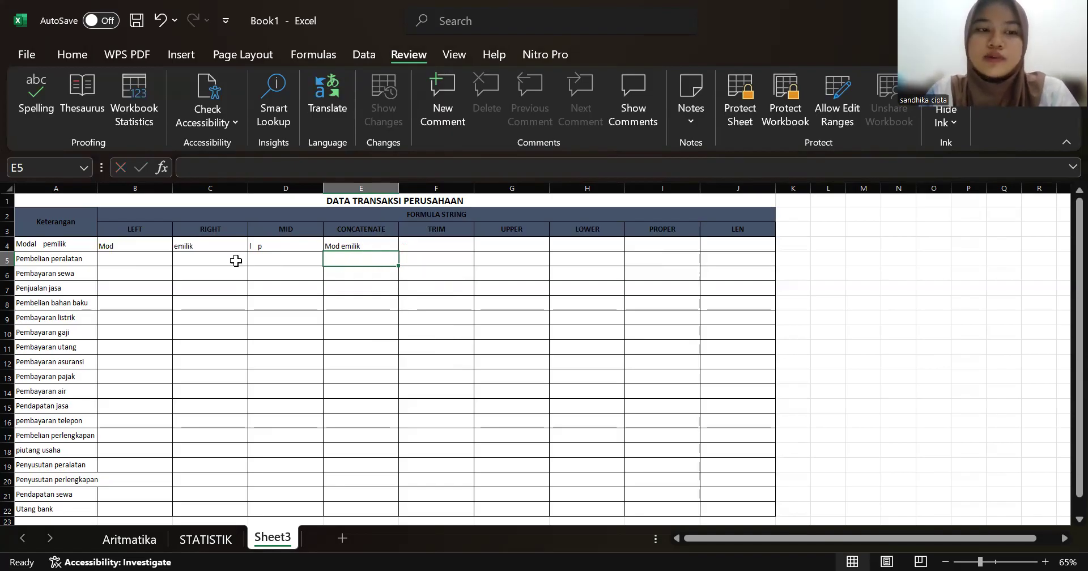
Enter =TRIM(A4) in cell F4 to remove the extra spaces from the first description
{"action": "left_click", "coordinate": [462, 247]}
{"action": "type", "text": "="}
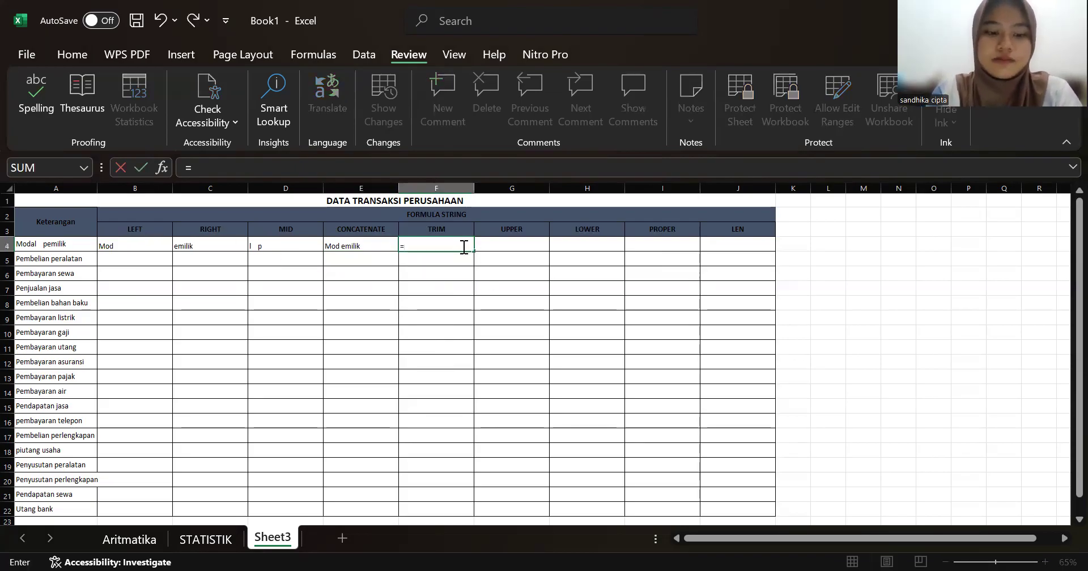
{"action": "type", "text": "TRI"}
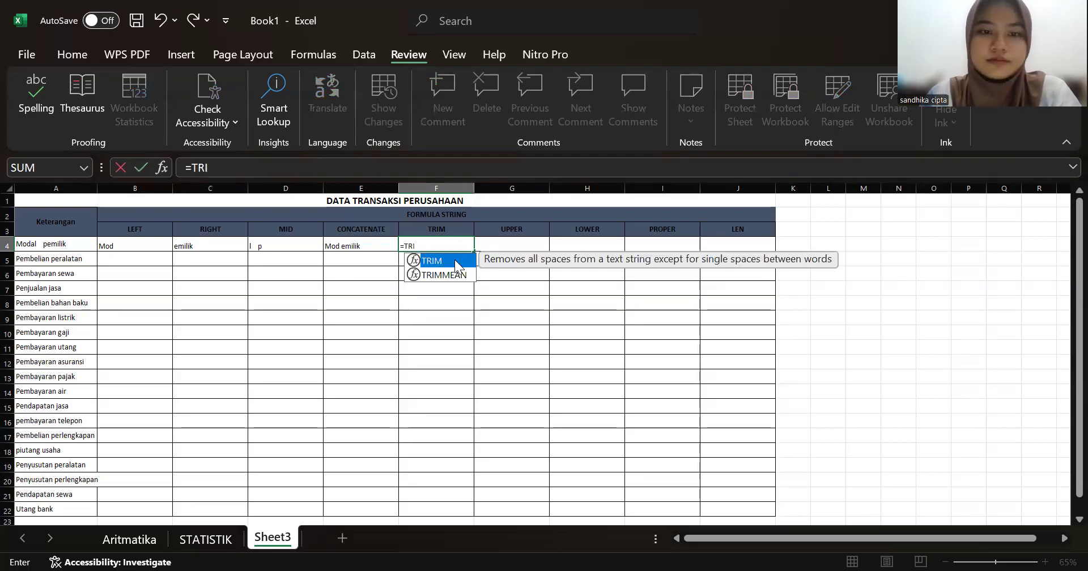
{"action": "double_click", "coordinate": [432, 258]}
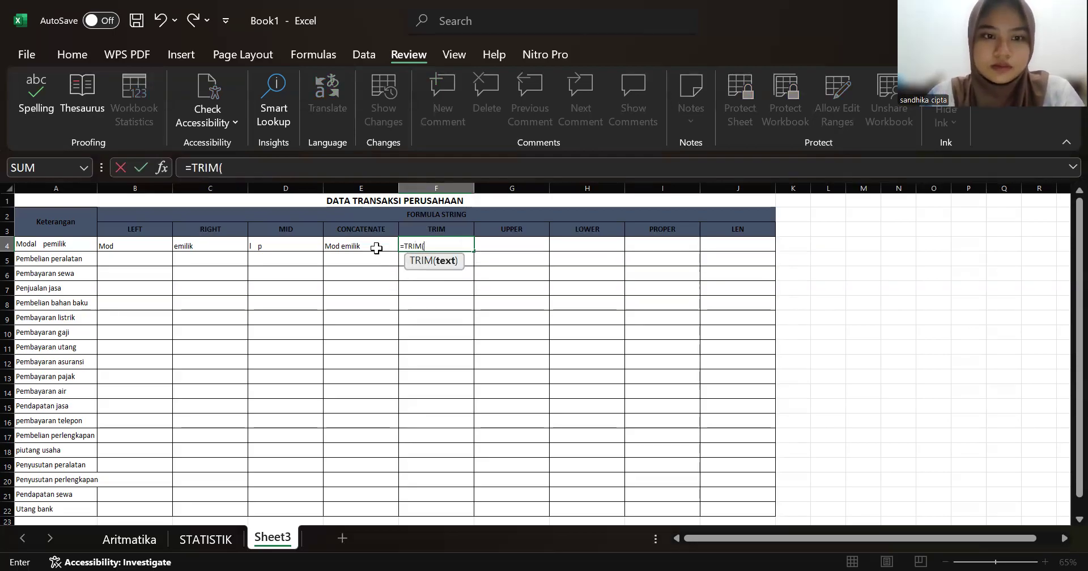
{"action": "left_click", "coordinate": [48, 245]}
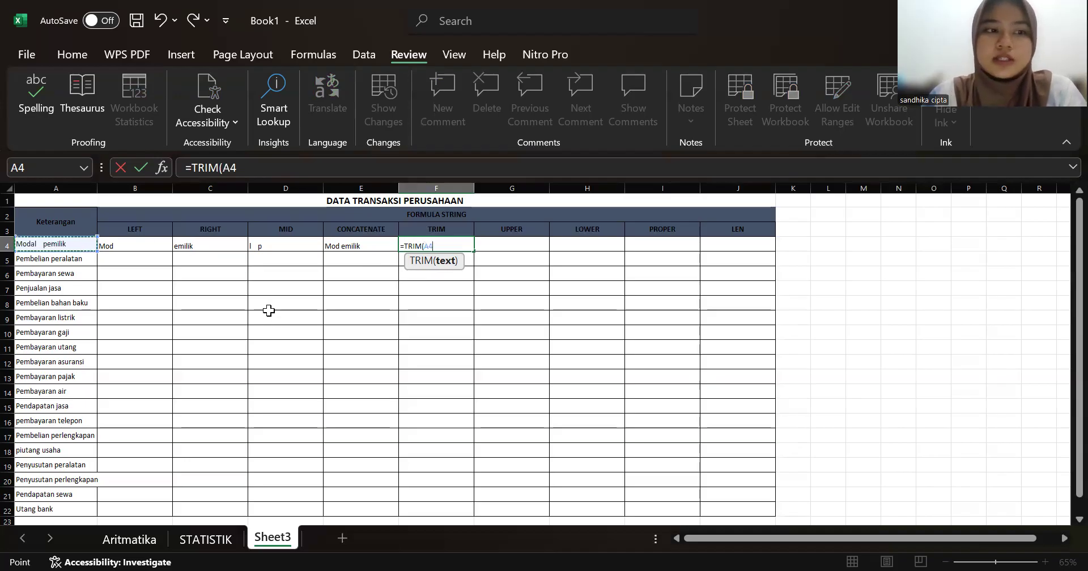
{"action": "type", "text": ")"}
{"action": "key", "text": "Return"}
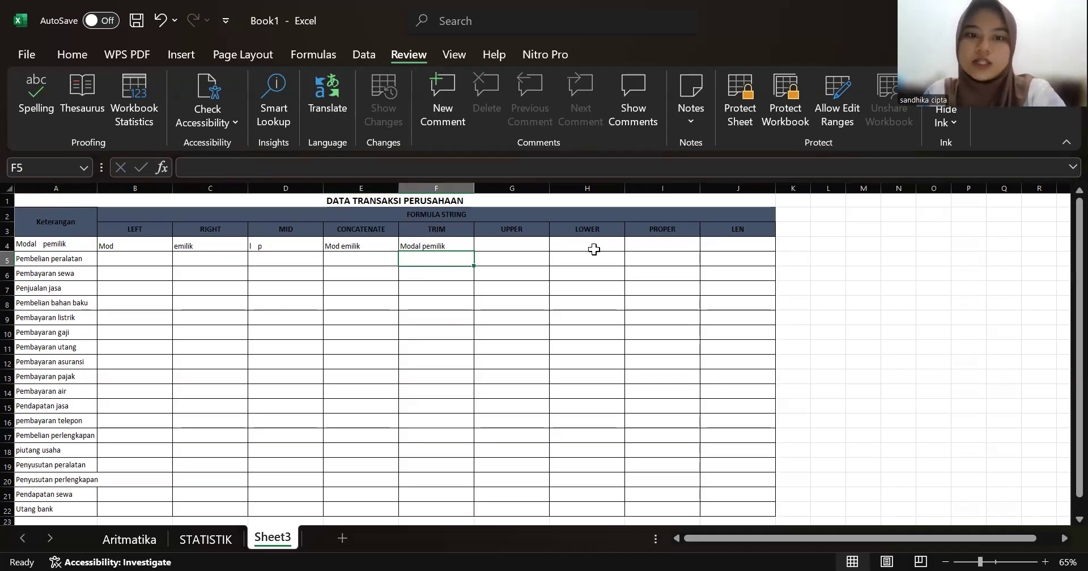
Enter =UPPER(A4) in cell G4 to convert the first description to uppercase
{"action": "left_click", "coordinate": [529, 243]}
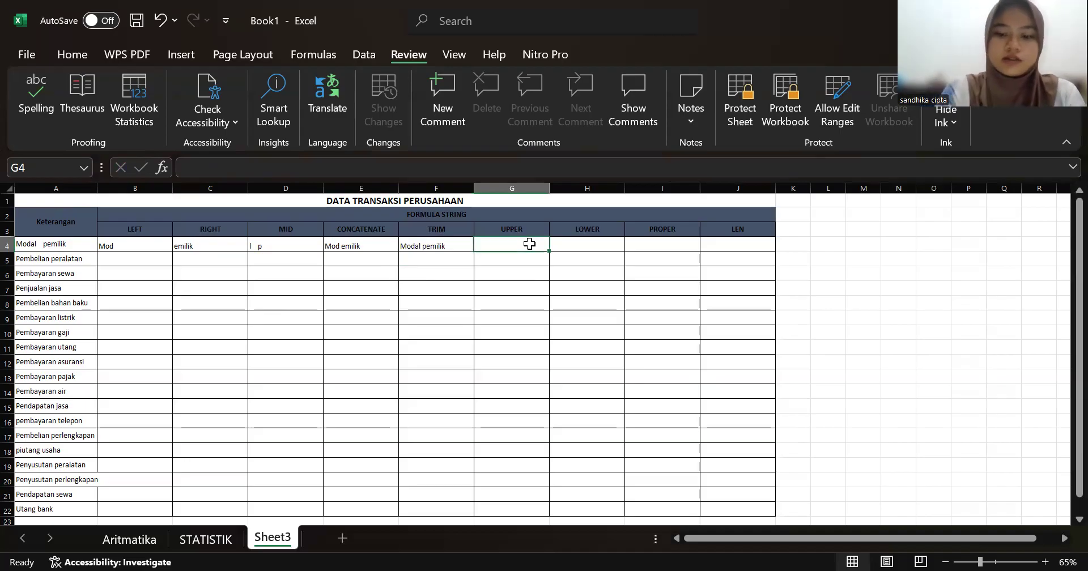
{"action": "type", "text": "="}
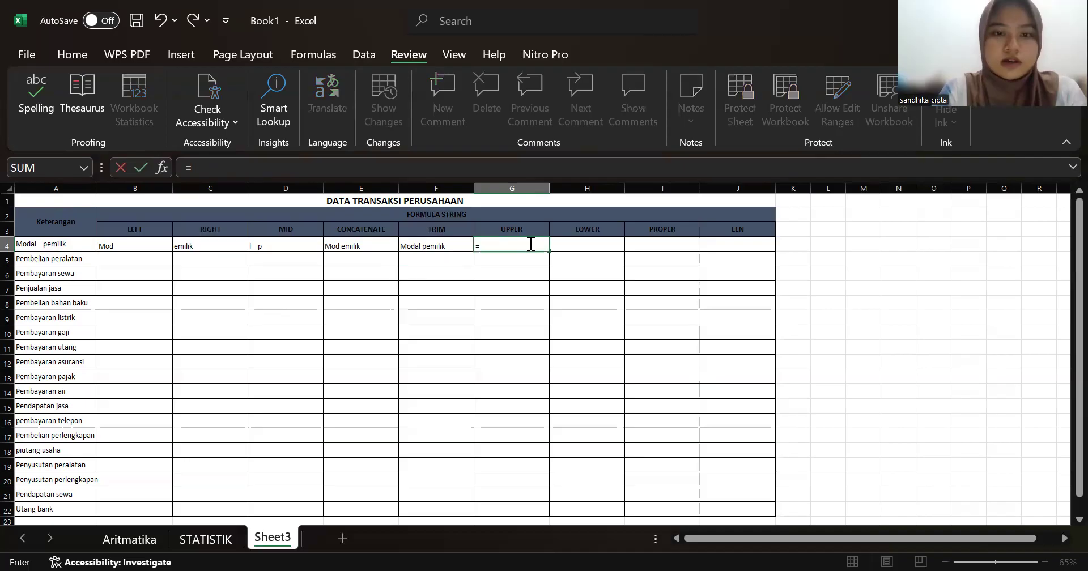
{"action": "type", "text": "UPP"}
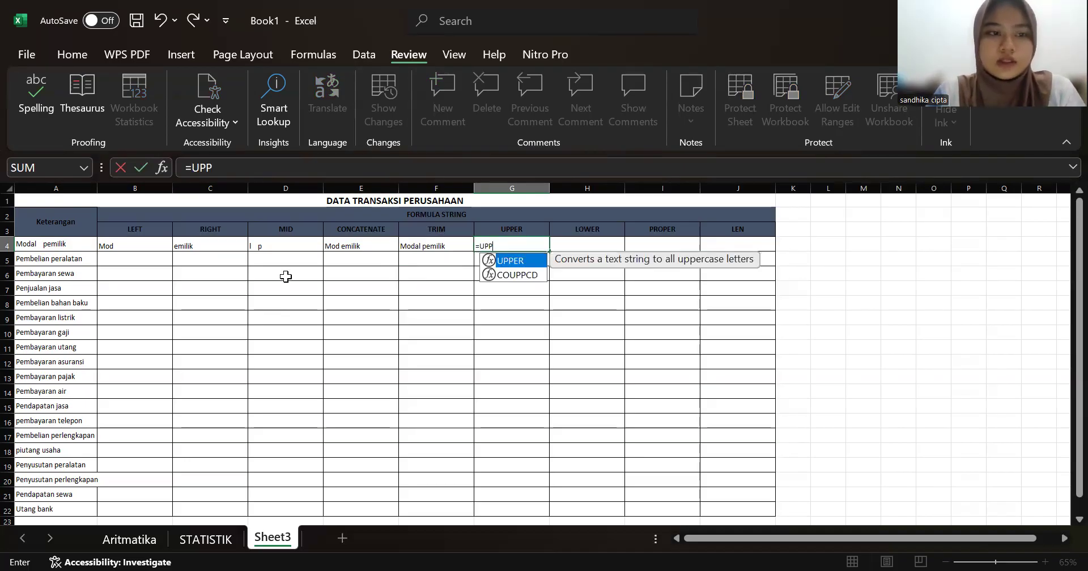
{"action": "key", "text": "Tab"}
{"action": "left_click", "coordinate": [66, 245]}
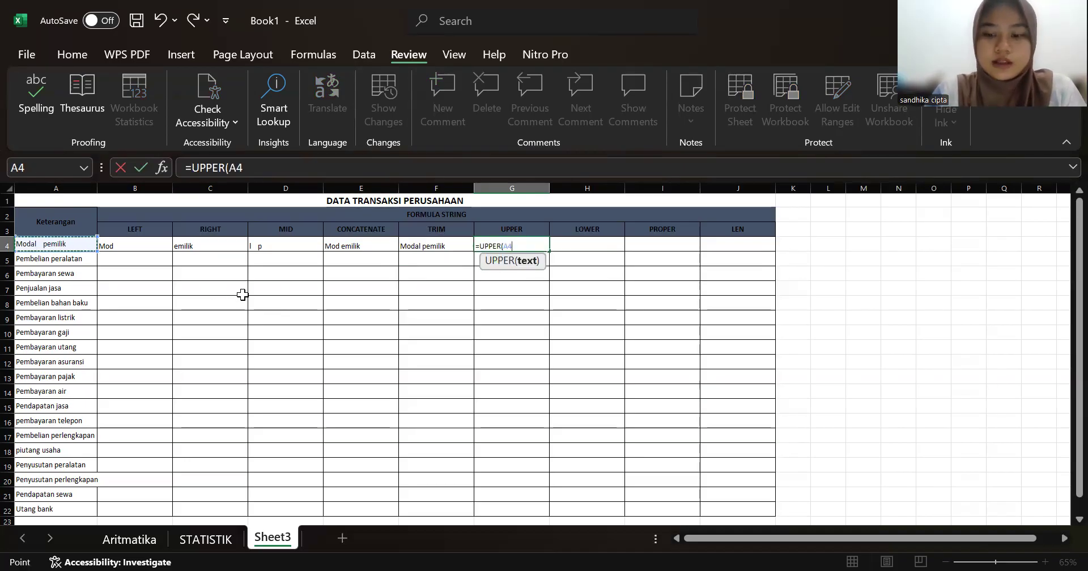
{"action": "key", "text": "Return"}
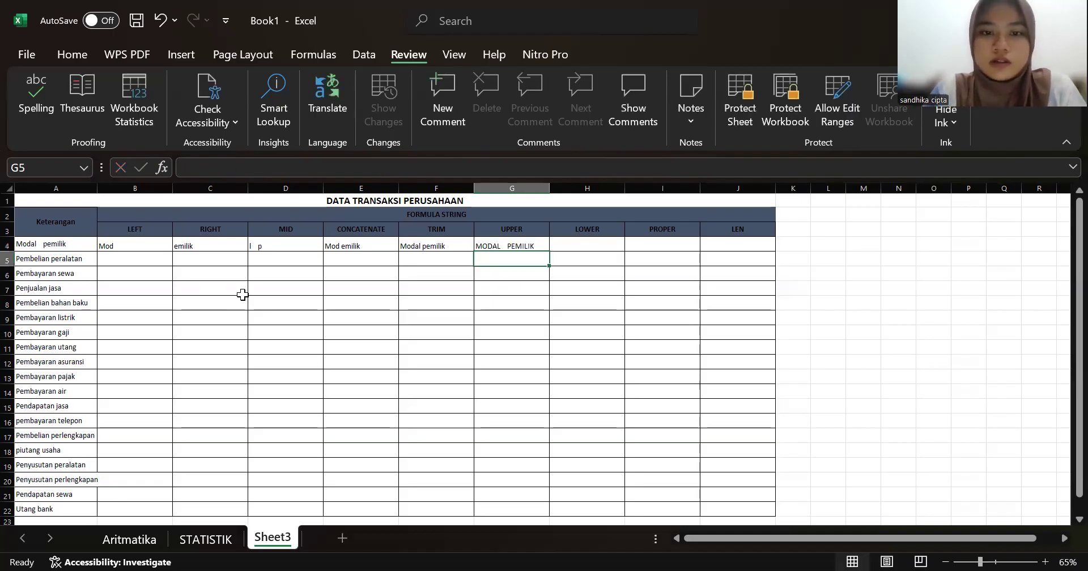
{"action": "left_click", "coordinate": [590, 246]}
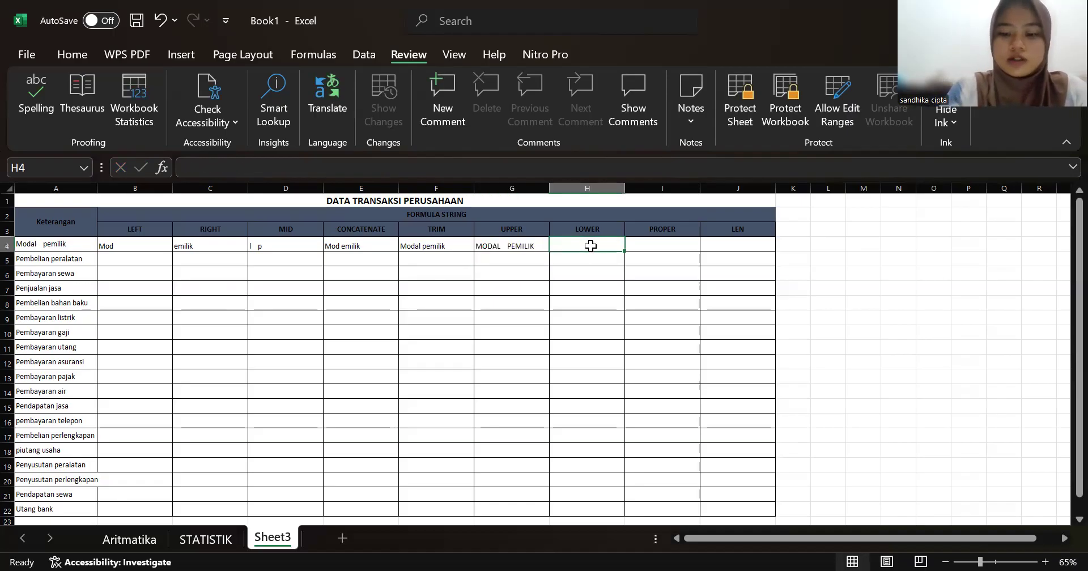
{"action": "type", "text": "=LO"}
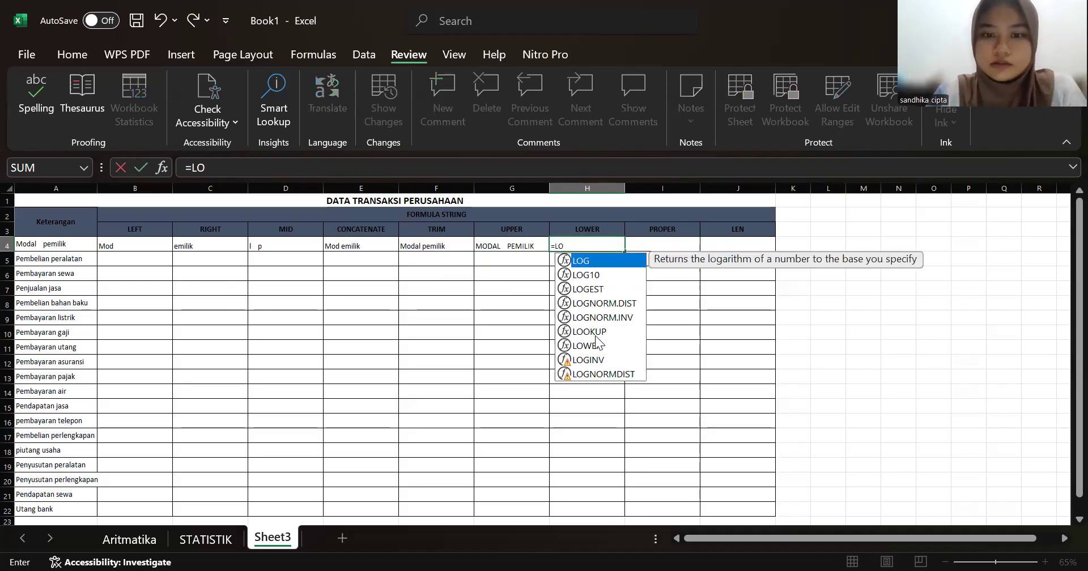
{"action": "double_click", "coordinate": [593, 345]}
{"action": "left_click", "coordinate": [67, 246]}
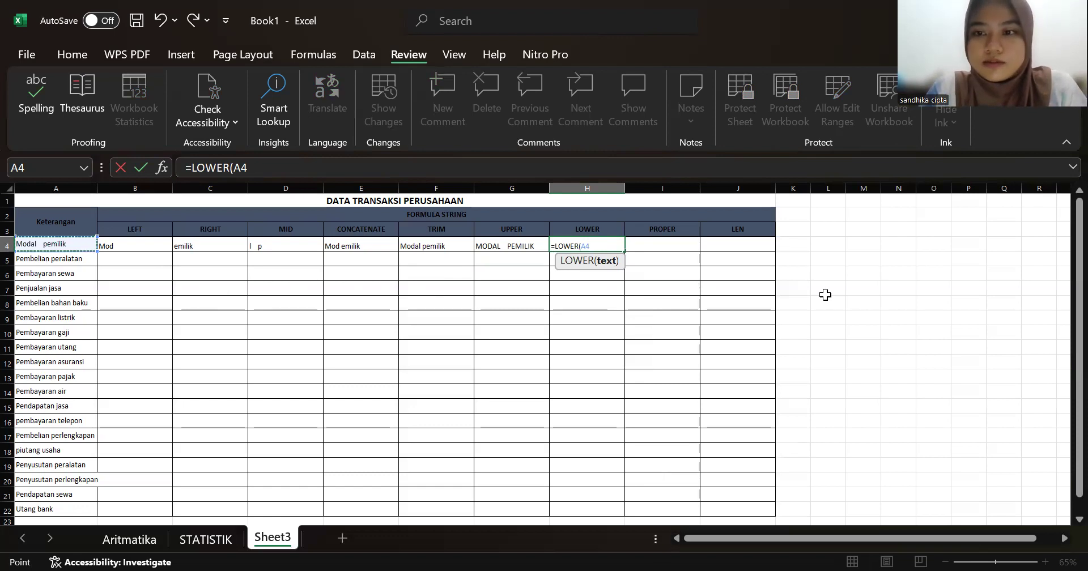
{"action": "key", "text": "super"}
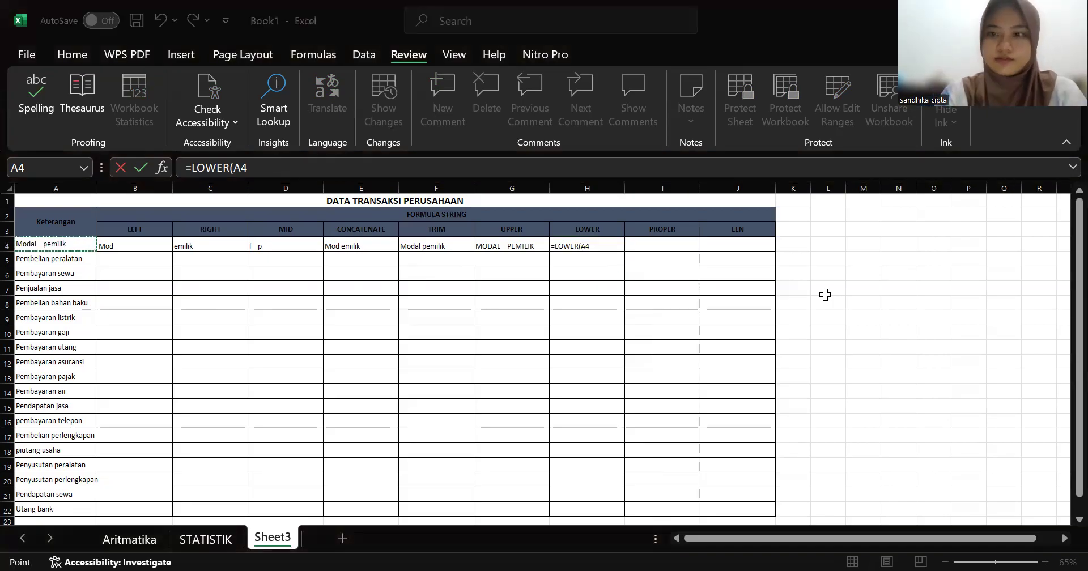
{"action": "key", "text": "BackSpace"}
{"action": "key", "text": "BackSpace"}
{"action": "key", "text": "BackSpace"}
{"action": "key", "text": "BackSpace"}
{"action": "key", "text": "BackSpace"}
{"action": "key", "text": "BackSpace"}
{"action": "key", "text": "BackSpace"}
{"action": "key", "text": "BackSpace"}
{"action": "key", "text": "BackSpace"}
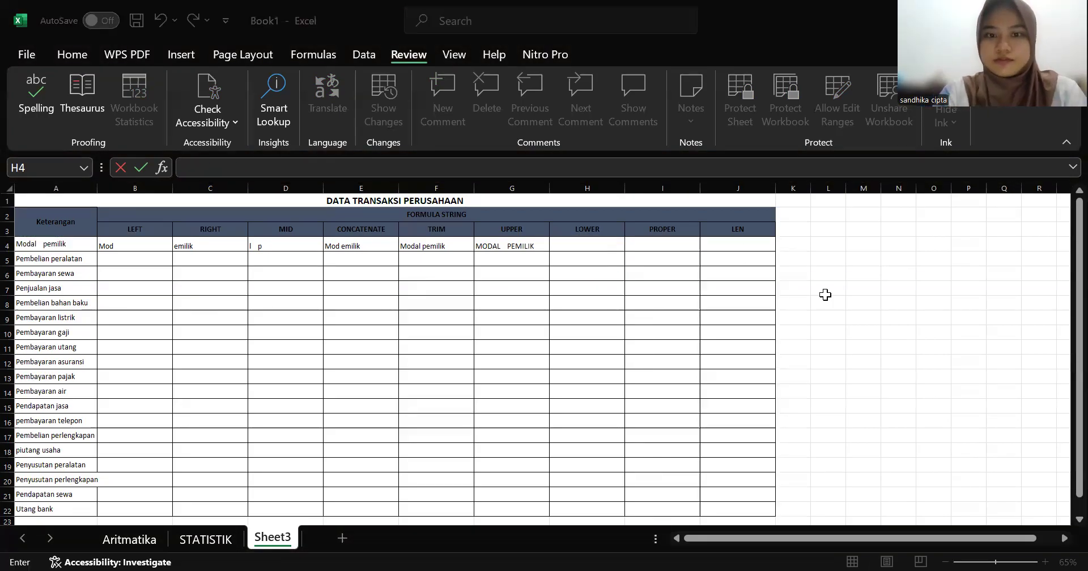
Enter =LOWER(G4) in cell H4 to convert the uppercase result to lowercase
{"action": "left_click", "coordinate": [596, 242]}
{"action": "type", "text": "="}
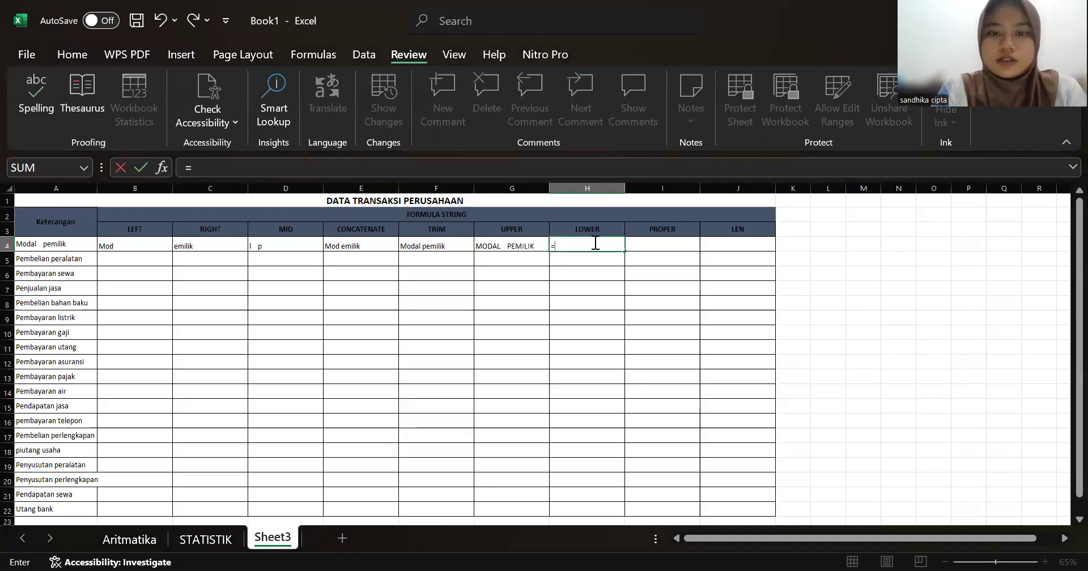
{"action": "type", "text": "LOWE"}
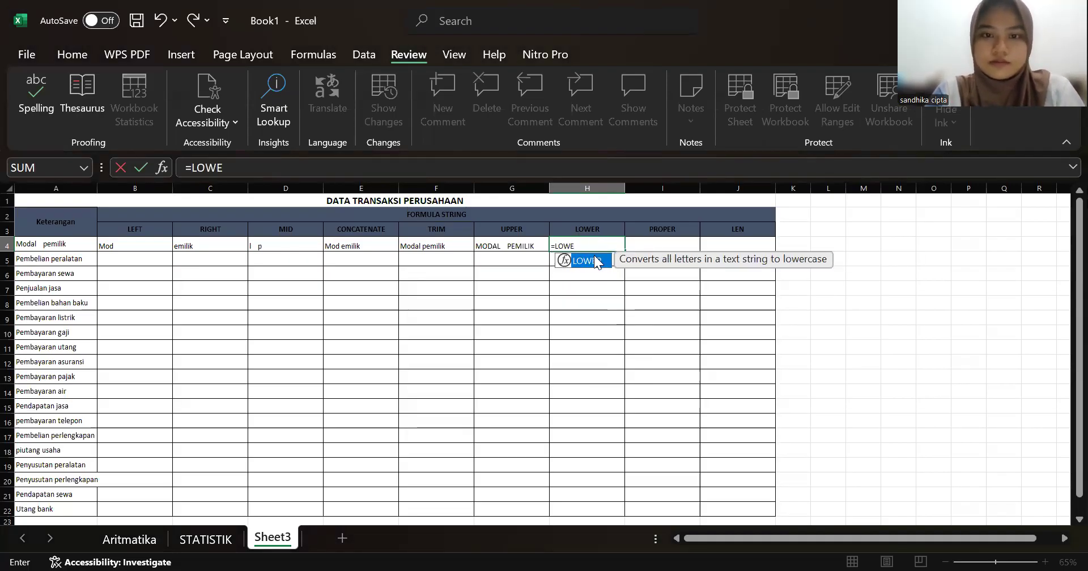
{"action": "double_click", "coordinate": [590, 260]}
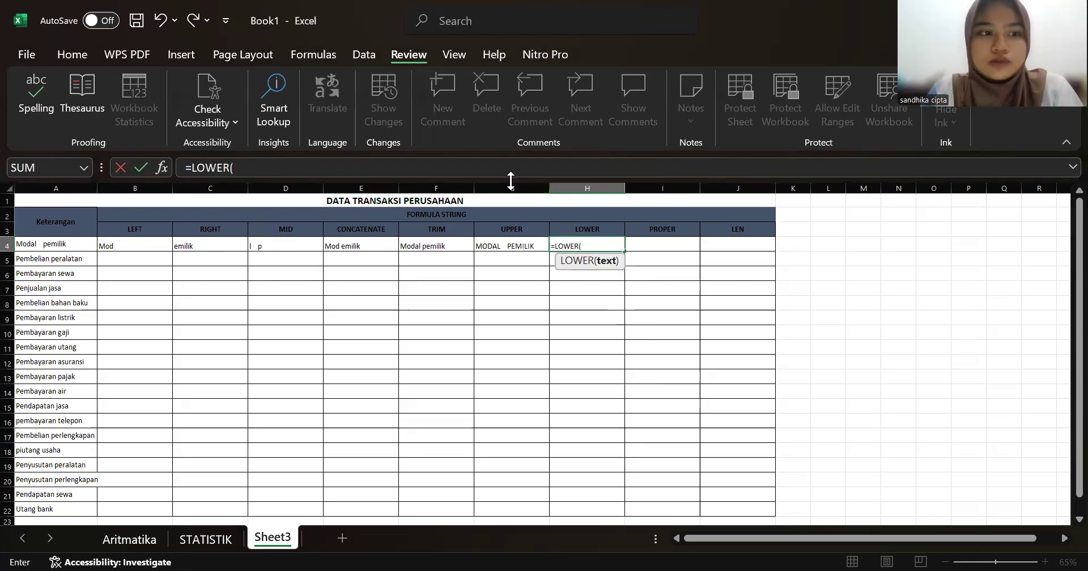
{"action": "left_click", "coordinate": [516, 245]}
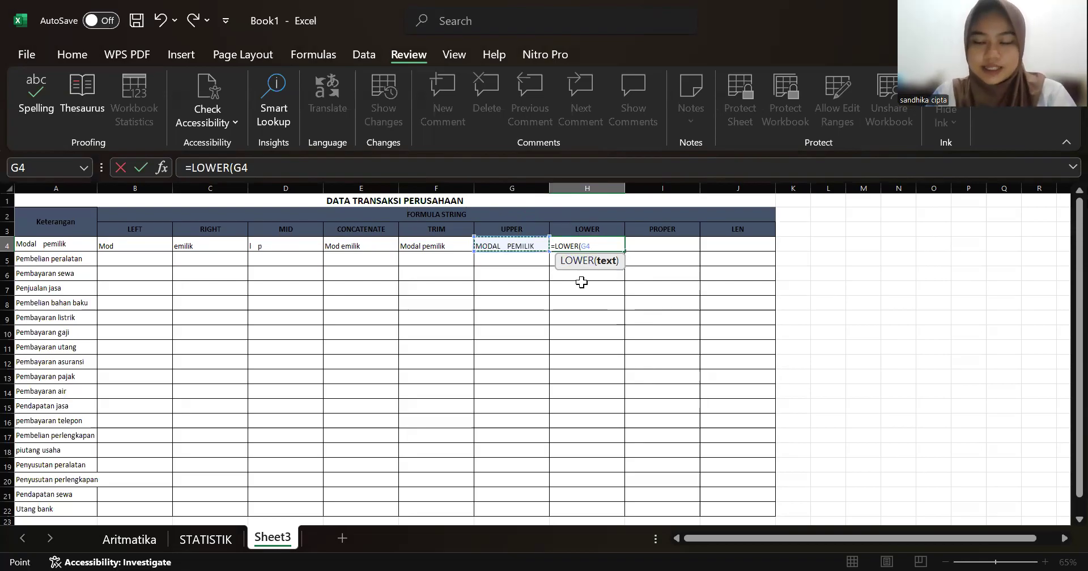
{"action": "type", "text": ")"}
{"action": "key", "text": "Return"}
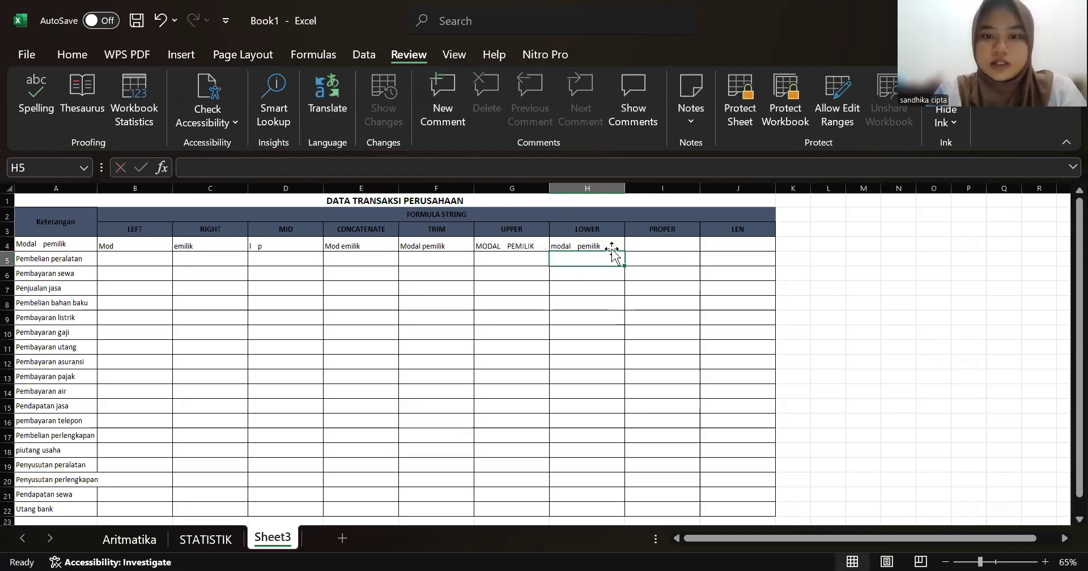
Enter =PROPER(H4) in cell I4 to capitalize each word of the lowercase result
{"action": "left_click", "coordinate": [670, 244]}
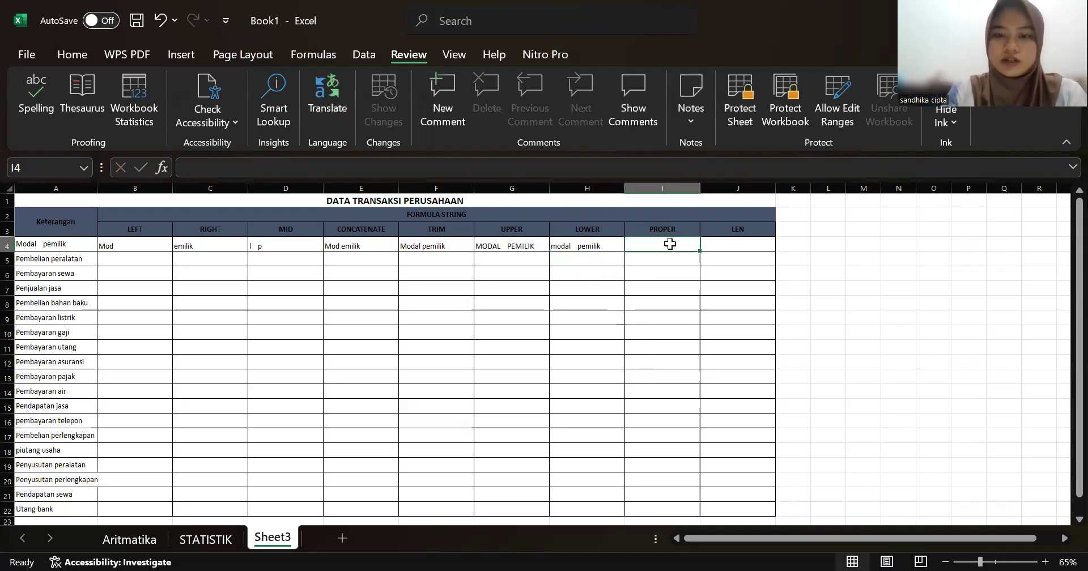
{"action": "type", "text": "="}
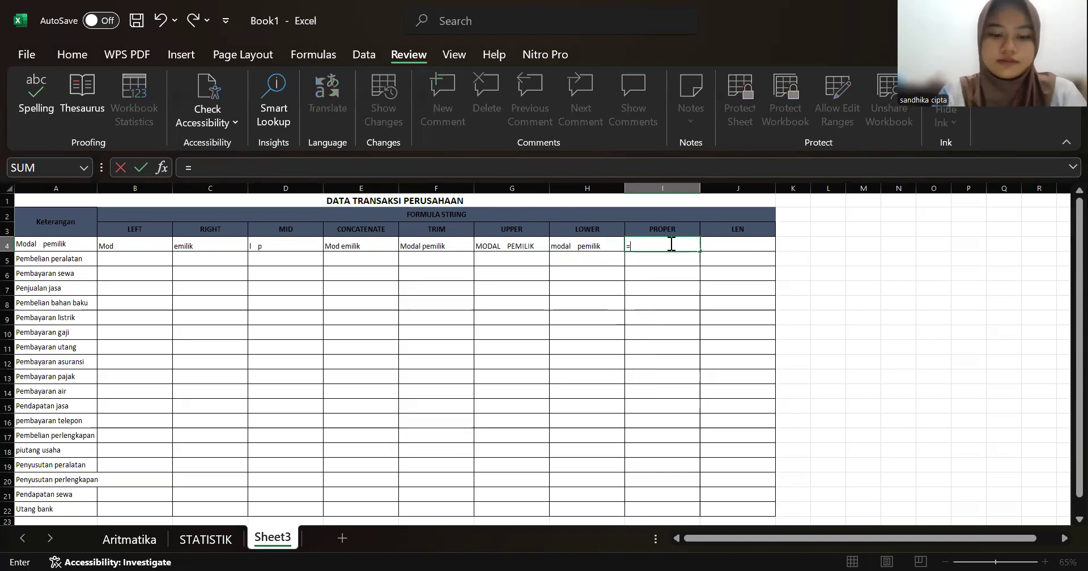
{"action": "type", "text": "PRO"}
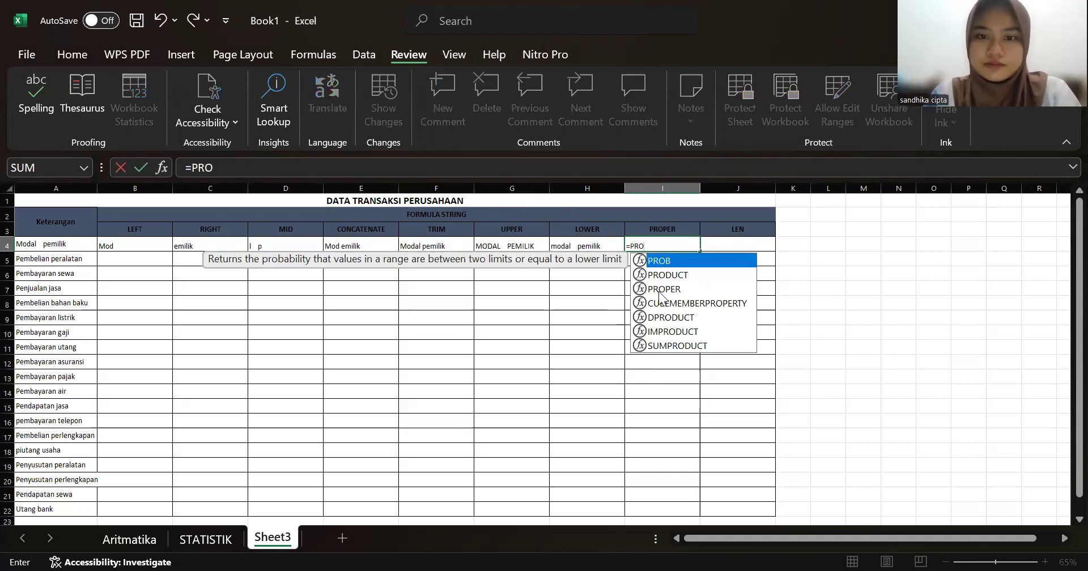
{"action": "double_click", "coordinate": [659, 290]}
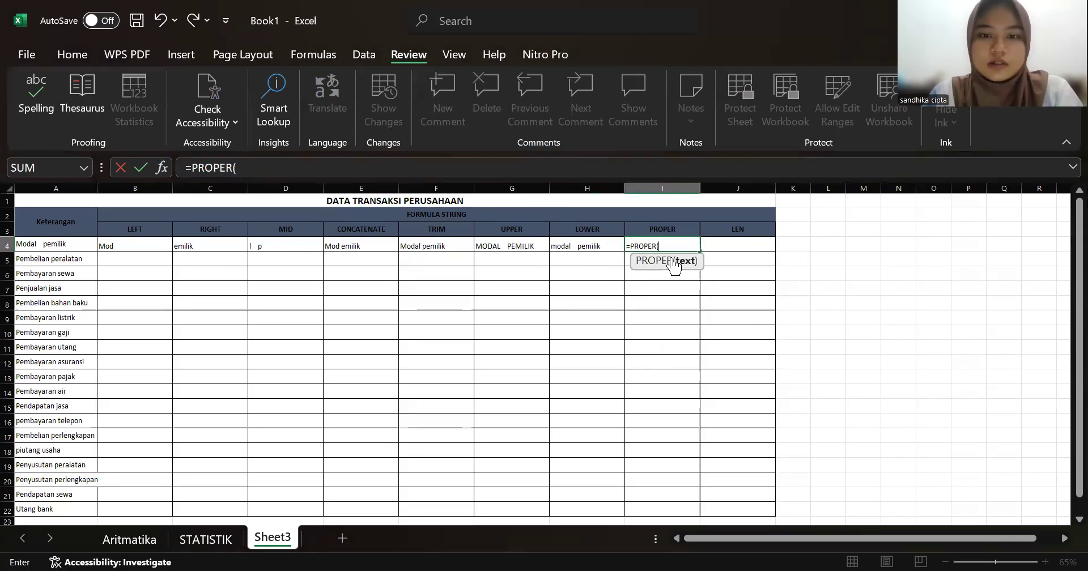
{"action": "left_click", "coordinate": [578, 249]}
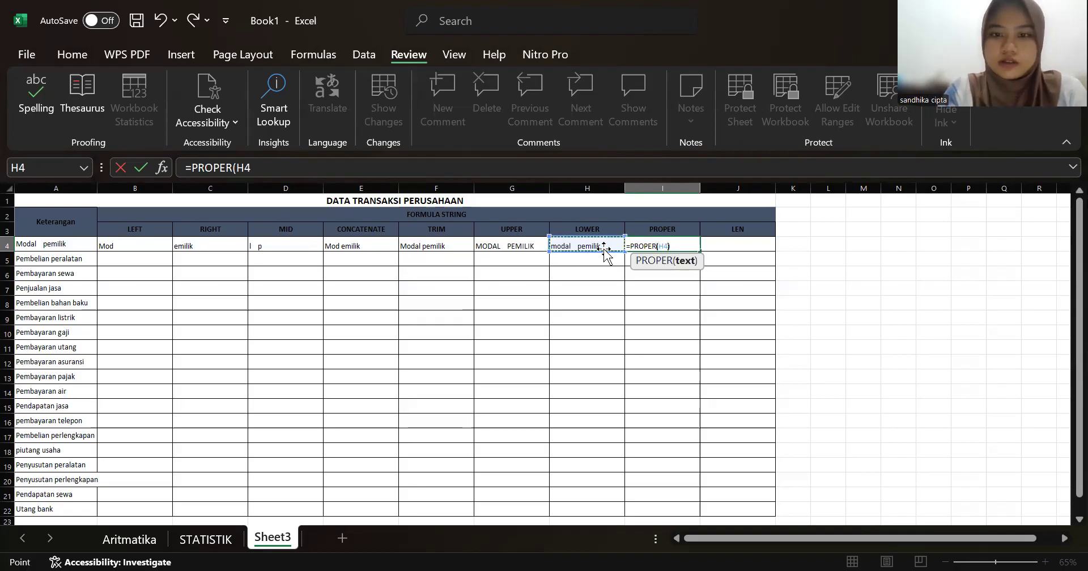
{"action": "key", "text": "Return"}
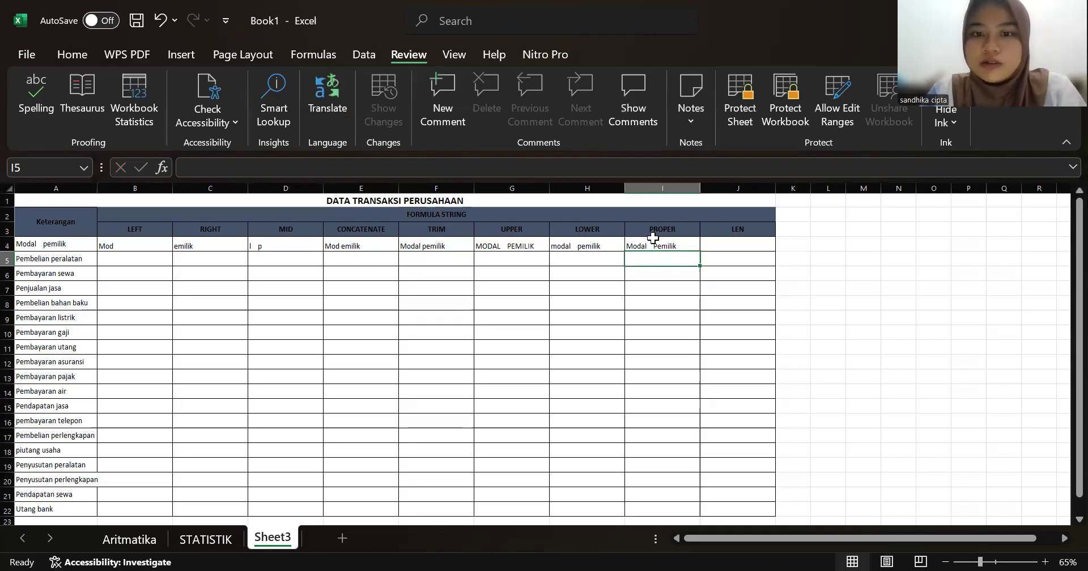
Enter =LEN(A4) in cell J4 to count the characters of the first description
{"action": "left_click", "coordinate": [744, 243]}
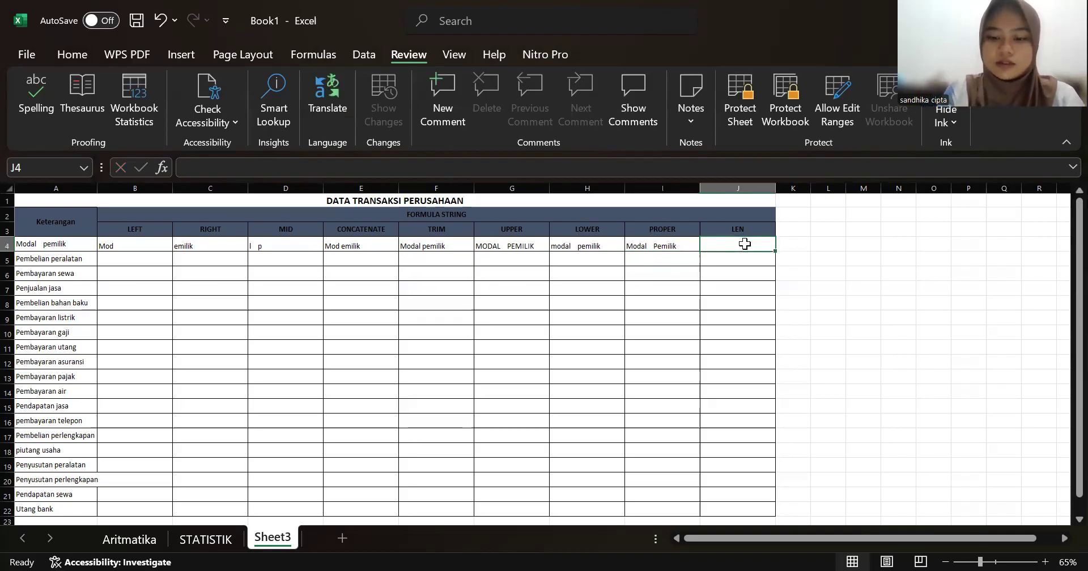
{"action": "type", "text": "="}
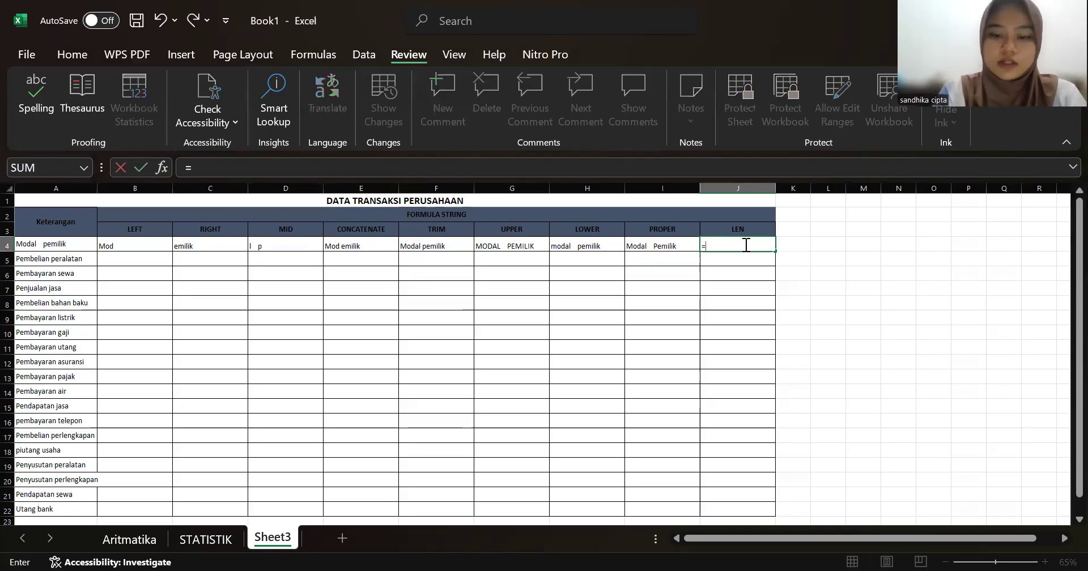
{"action": "type", "text": "LEN"}
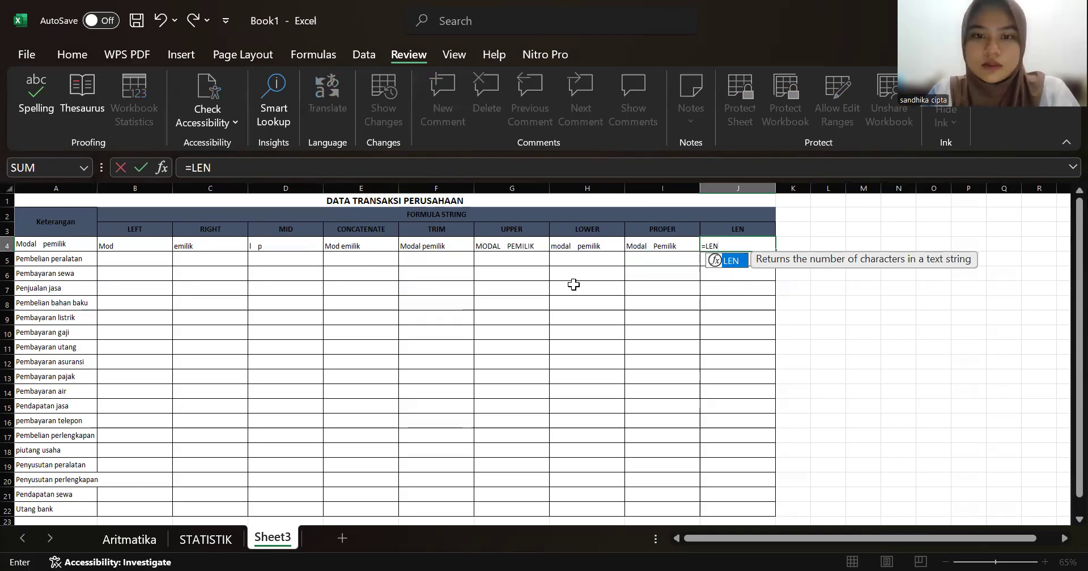
{"action": "type", "text": "("}
{"action": "left_click", "coordinate": [60, 241]}
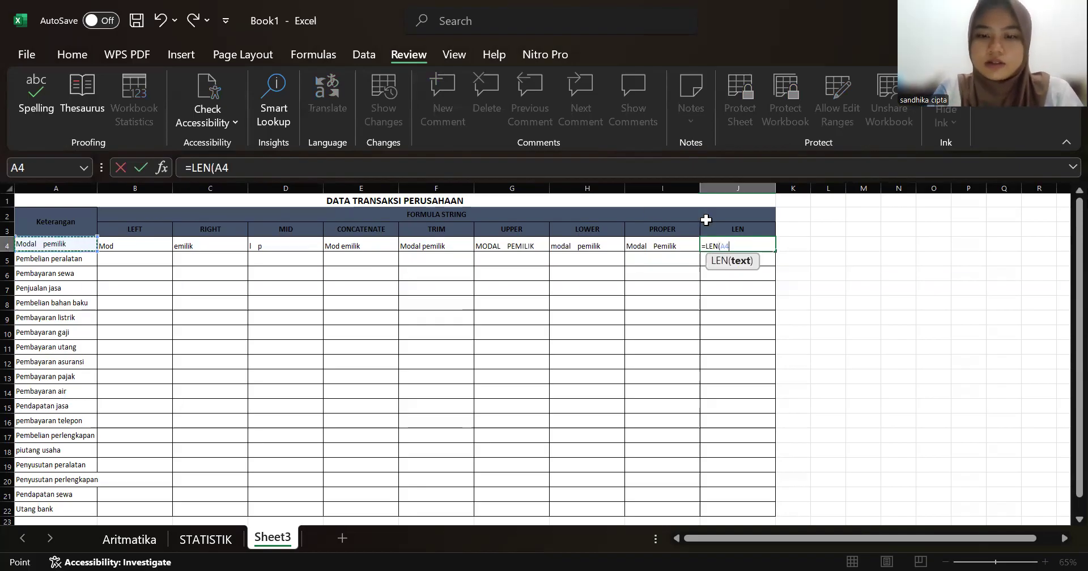
{"action": "key", "text": "Return"}
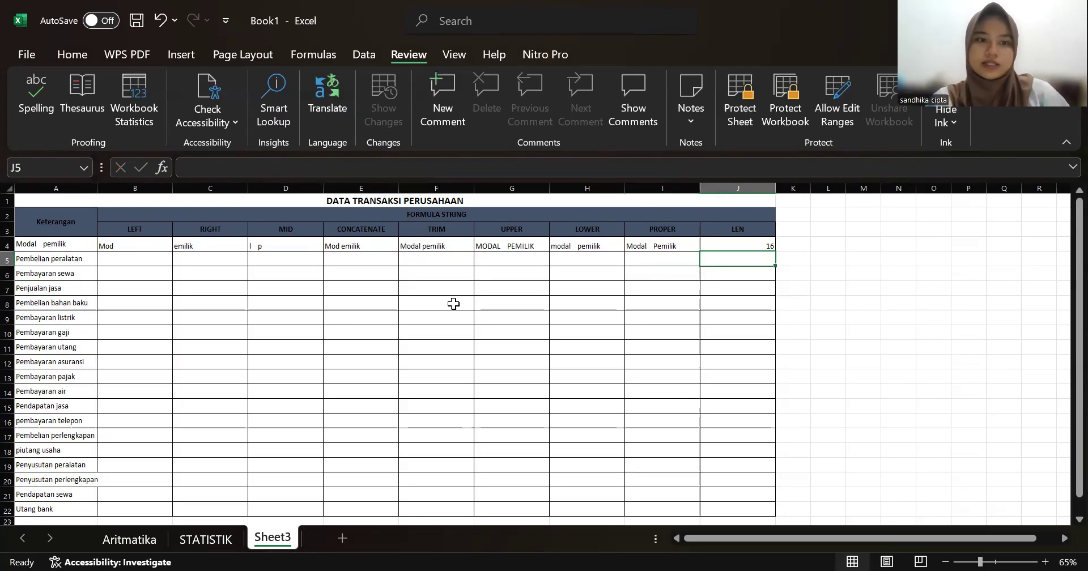
Enter =LEFT(A5;5) in cell B5 to extract the first five characters of the second description
{"action": "left_click", "coordinate": [164, 246]}
{"action": "left_click", "coordinate": [164, 260]}
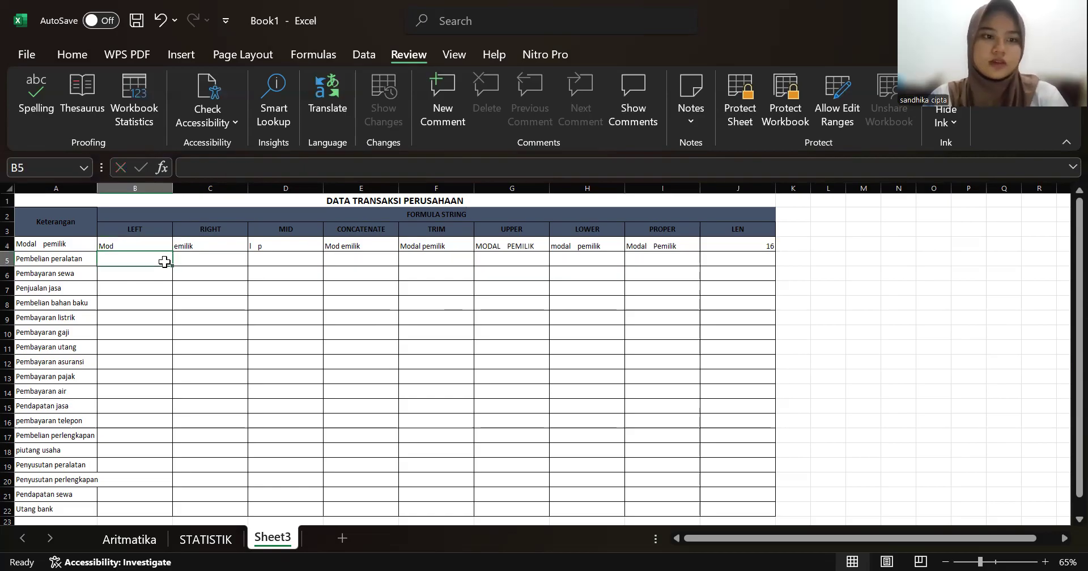
{"action": "key", "text": "alt+Tab"}
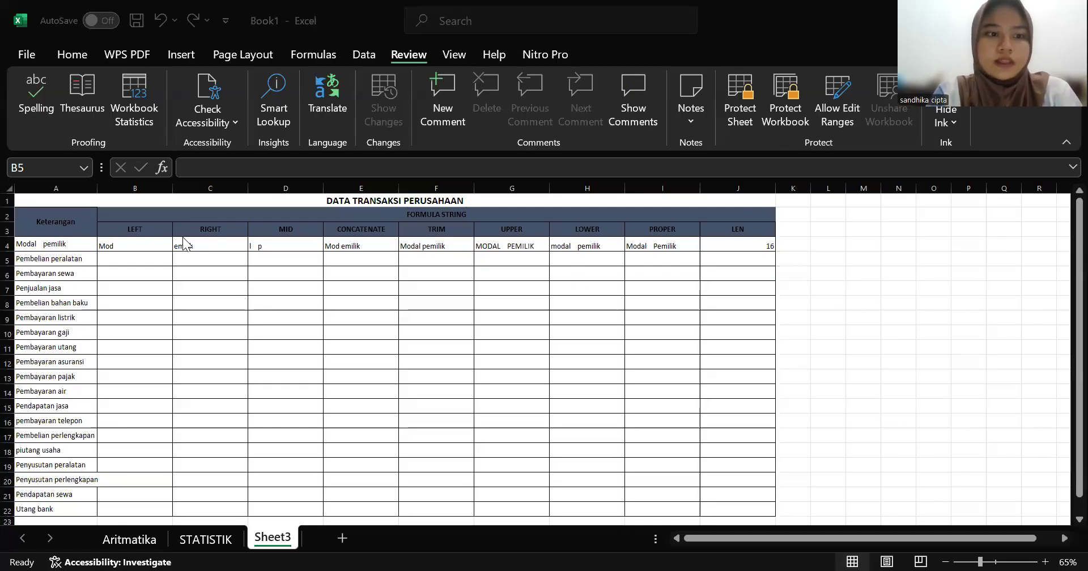
{"action": "left_click", "coordinate": [139, 256]}
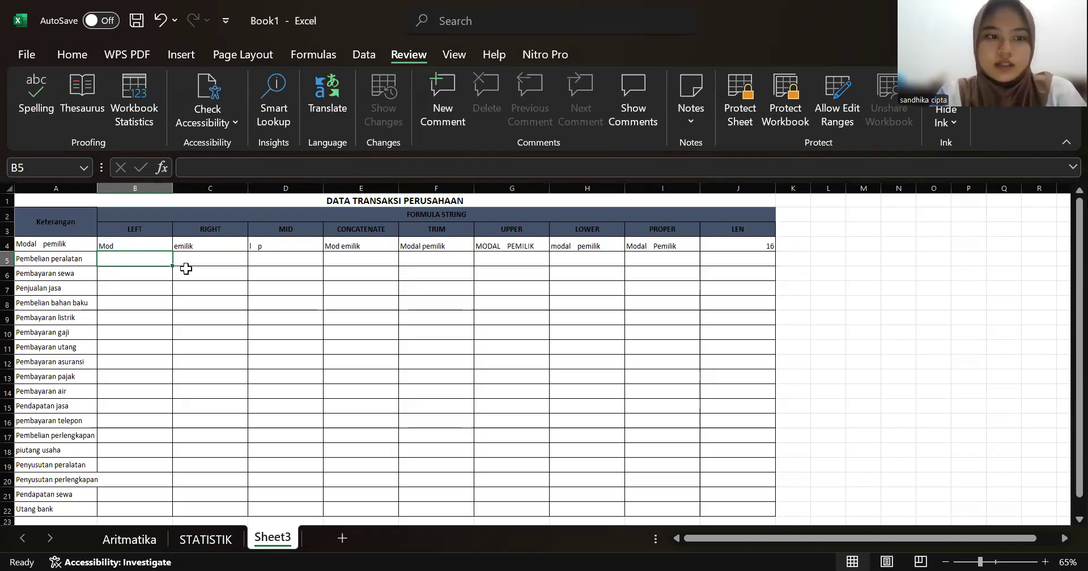
{"action": "type", "text": "="}
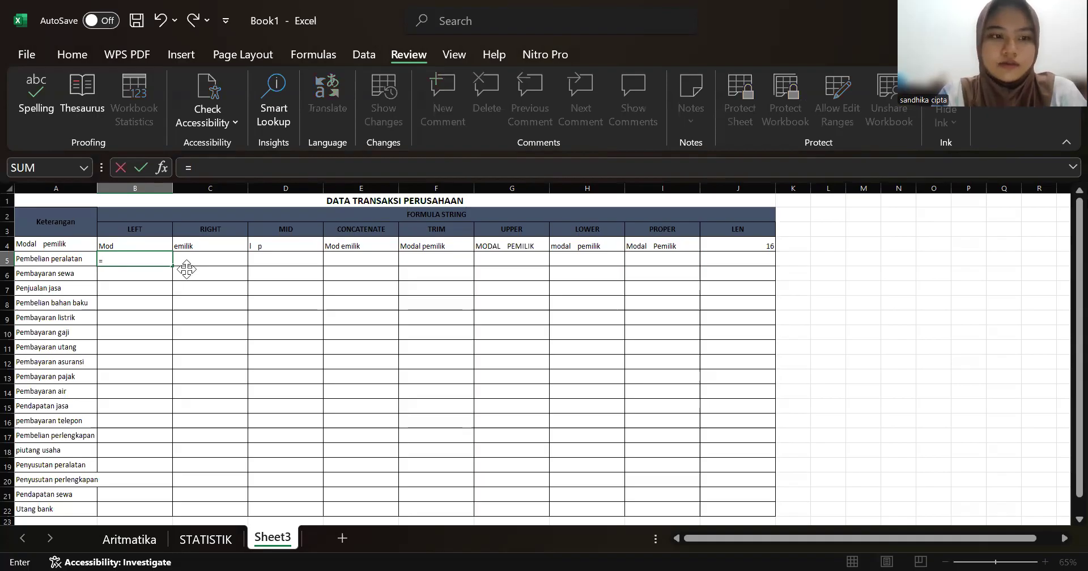
{"action": "type", "text": "LEFT("}
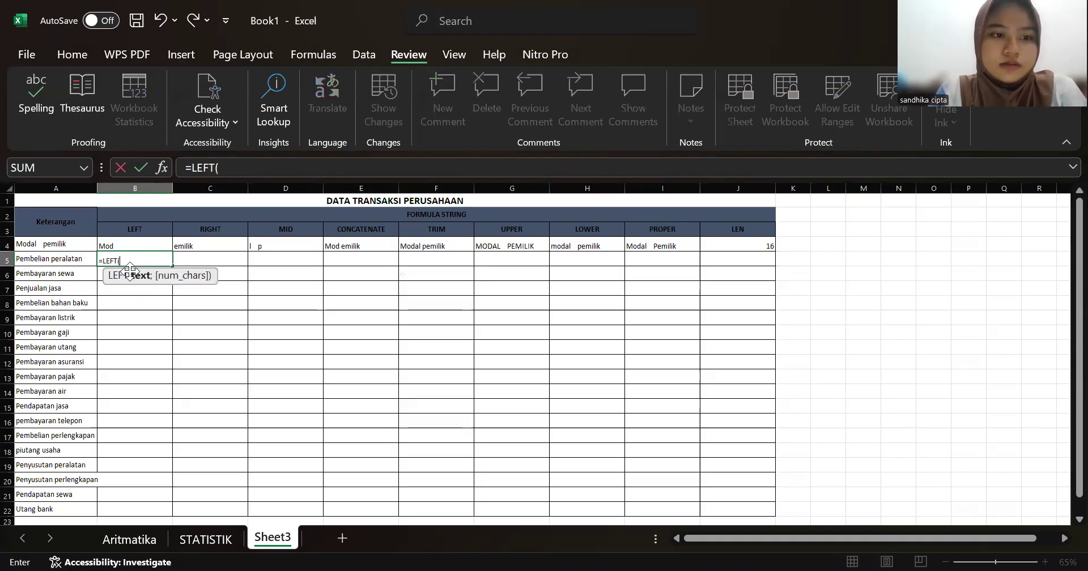
{"action": "double_click", "coordinate": [131, 276]}
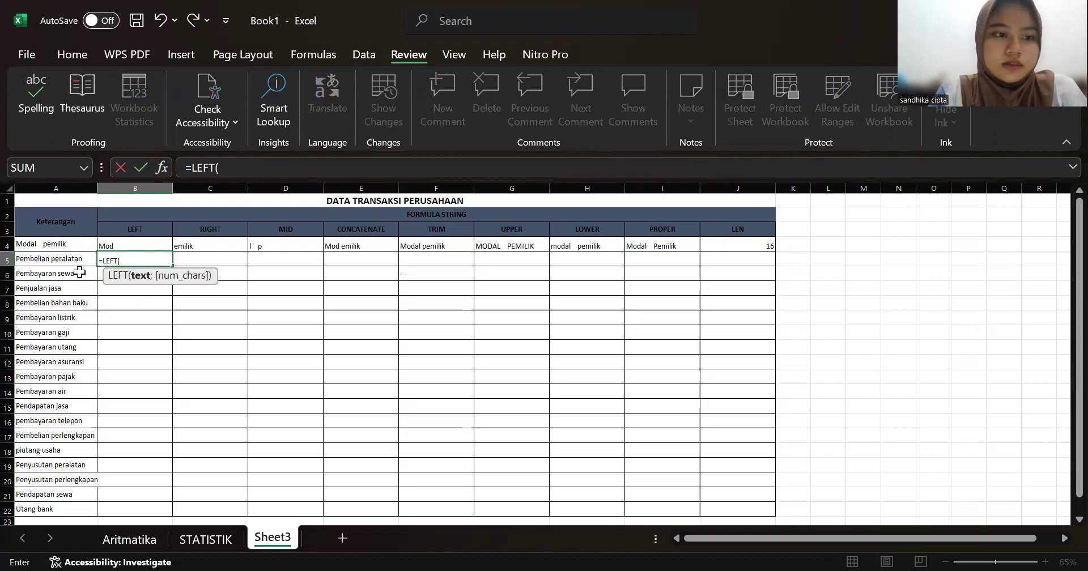
{"action": "left_click", "coordinate": [74, 259]}
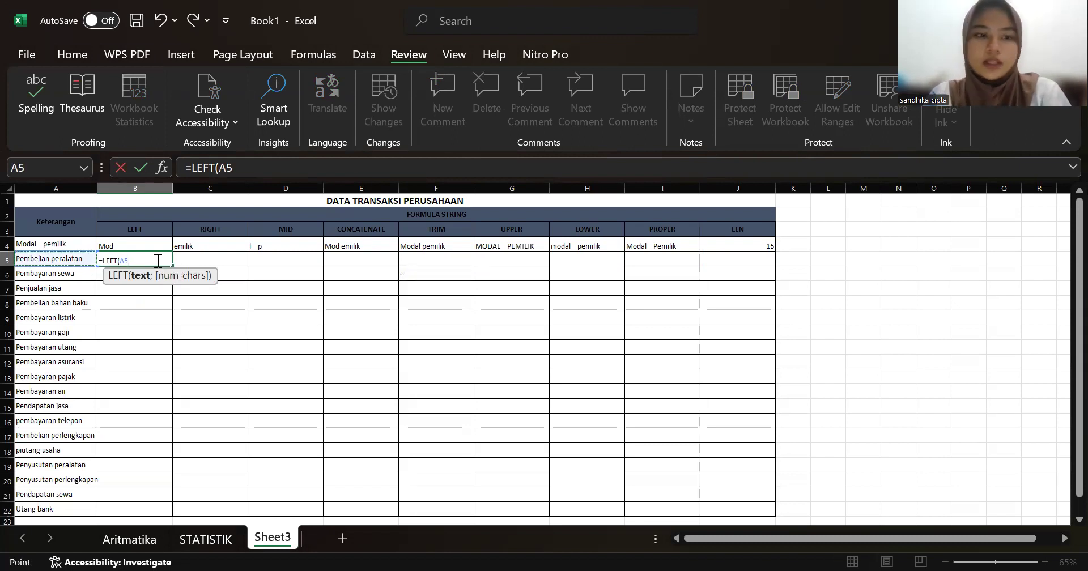
{"action": "type", "text": ";"}
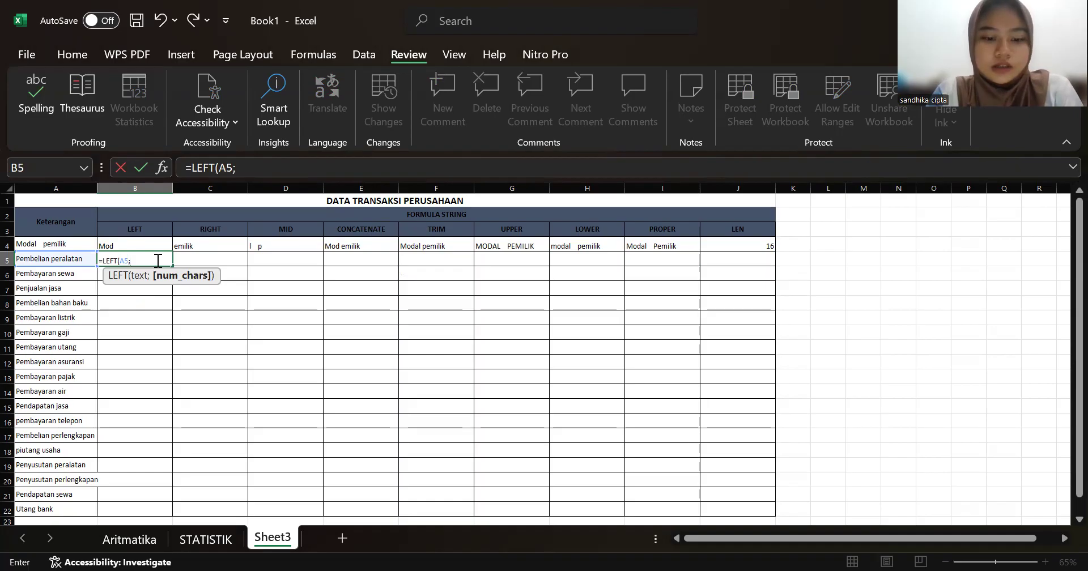
{"action": "type", "text": "5"}
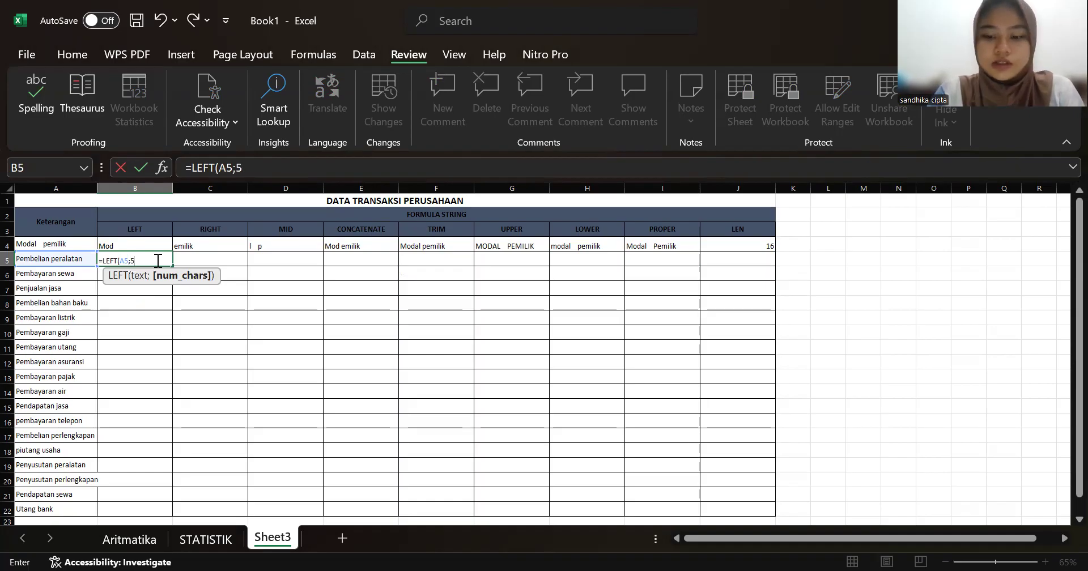
{"action": "type", "text": ")"}
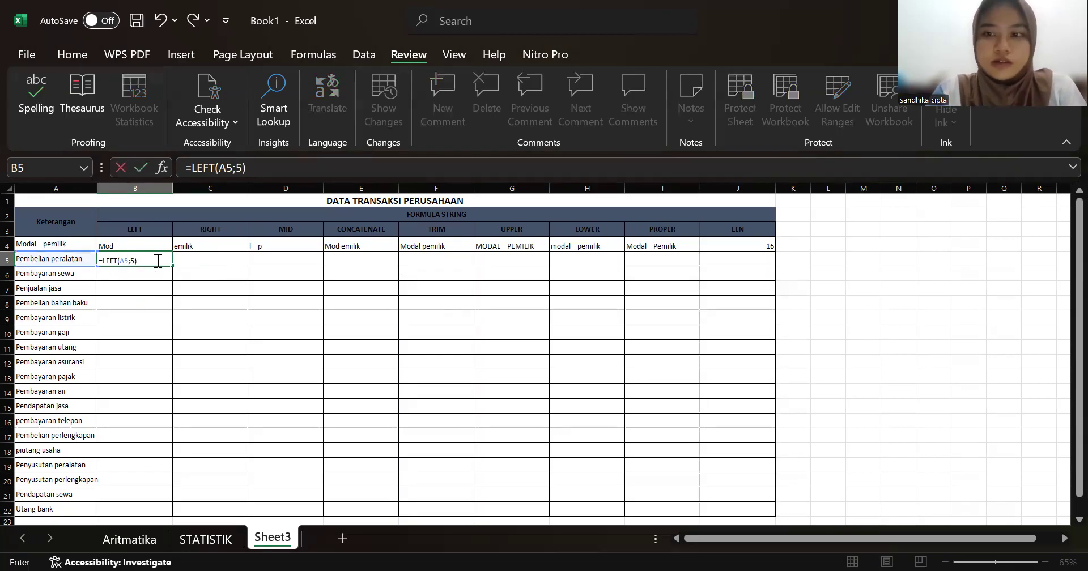
{"action": "key", "text": "Return"}
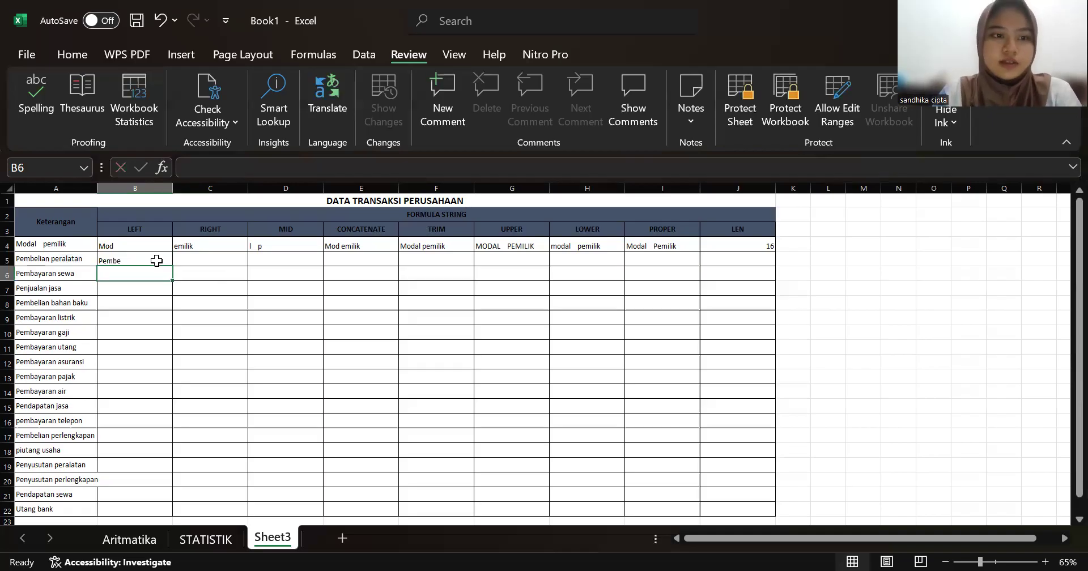
Enter =RIGHT(A5;3) in cell C5 to extract the last three characters of the second description
{"action": "left_click", "coordinate": [197, 260]}
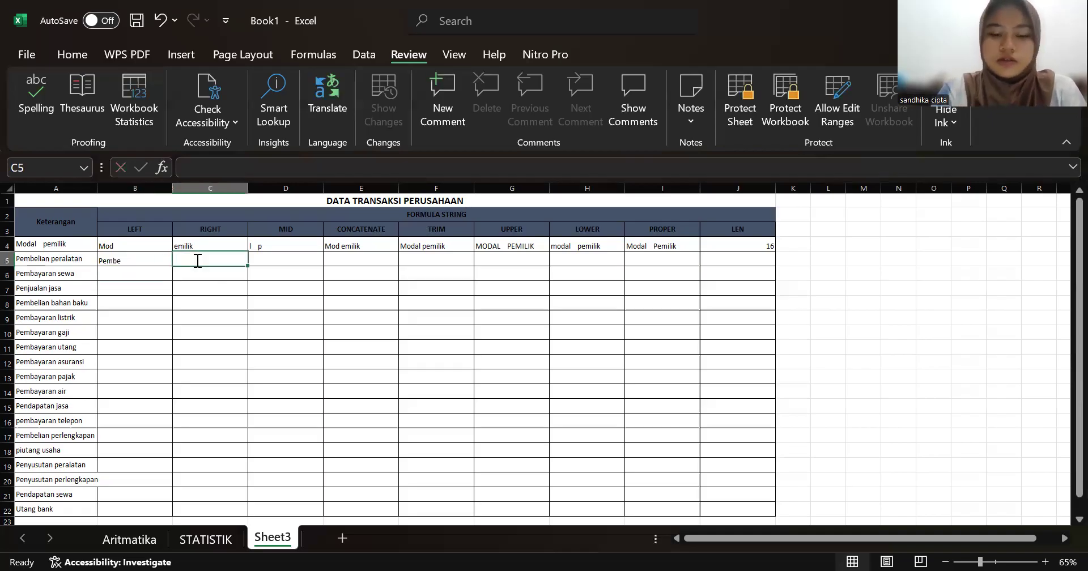
{"action": "type", "text": "="}
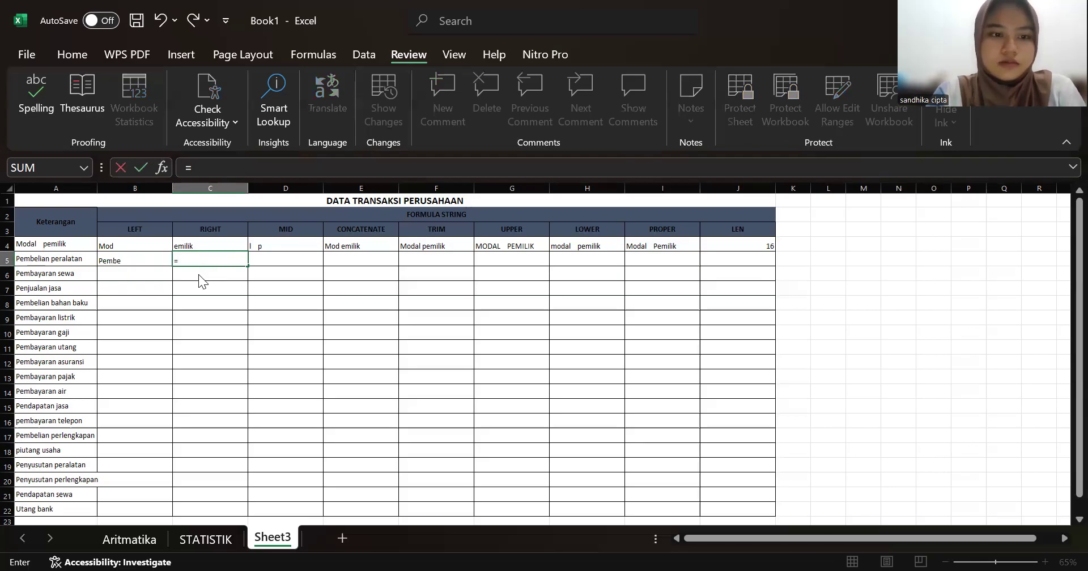
{"action": "type", "text": "RI"}
{"action": "double_click", "coordinate": [201, 277]}
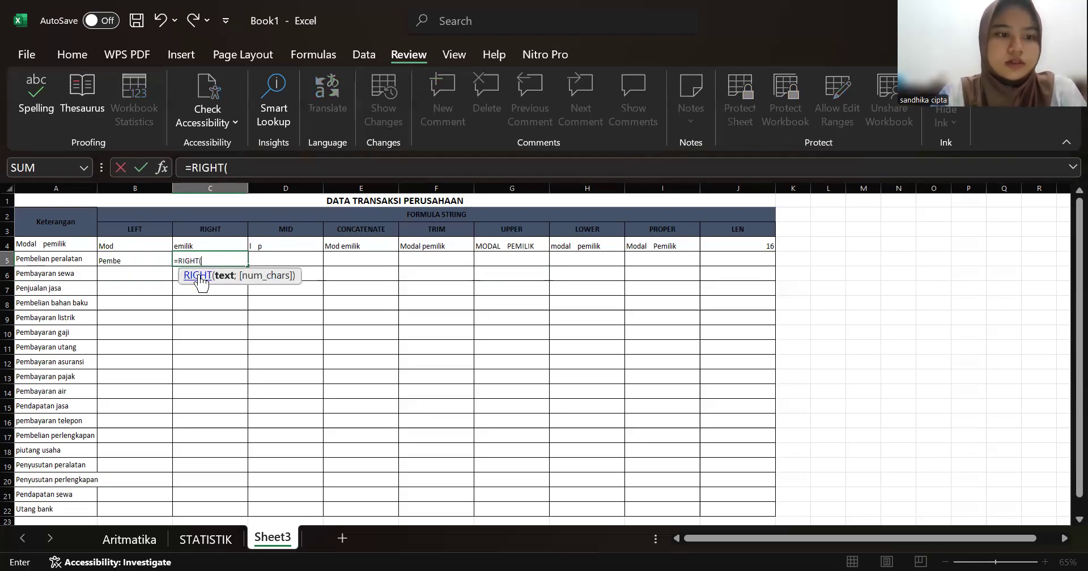
{"action": "left_click", "coordinate": [78, 258]}
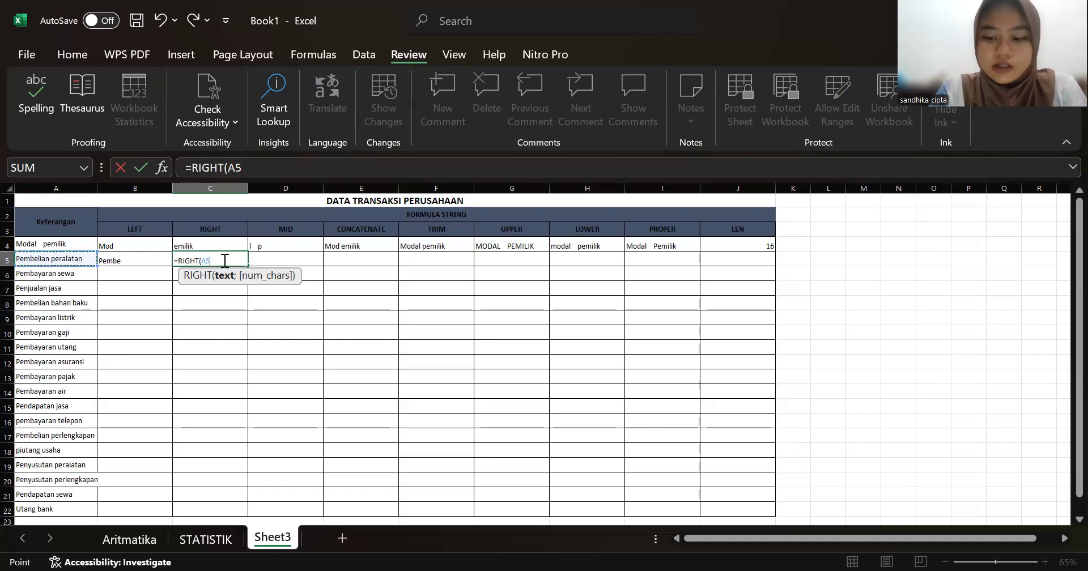
{"action": "type", "text": ";"}
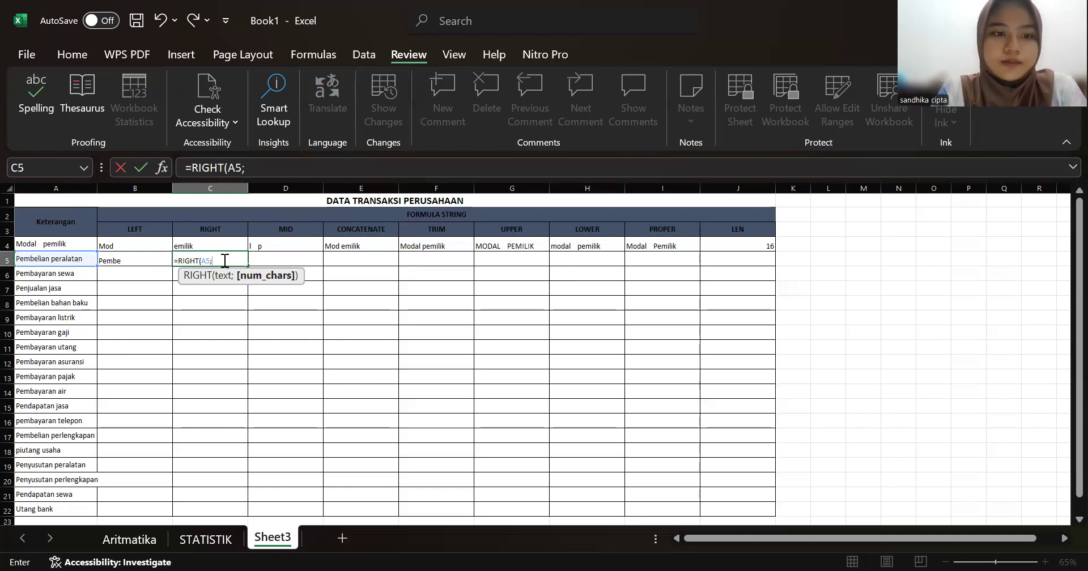
{"action": "type", "text": "3"}
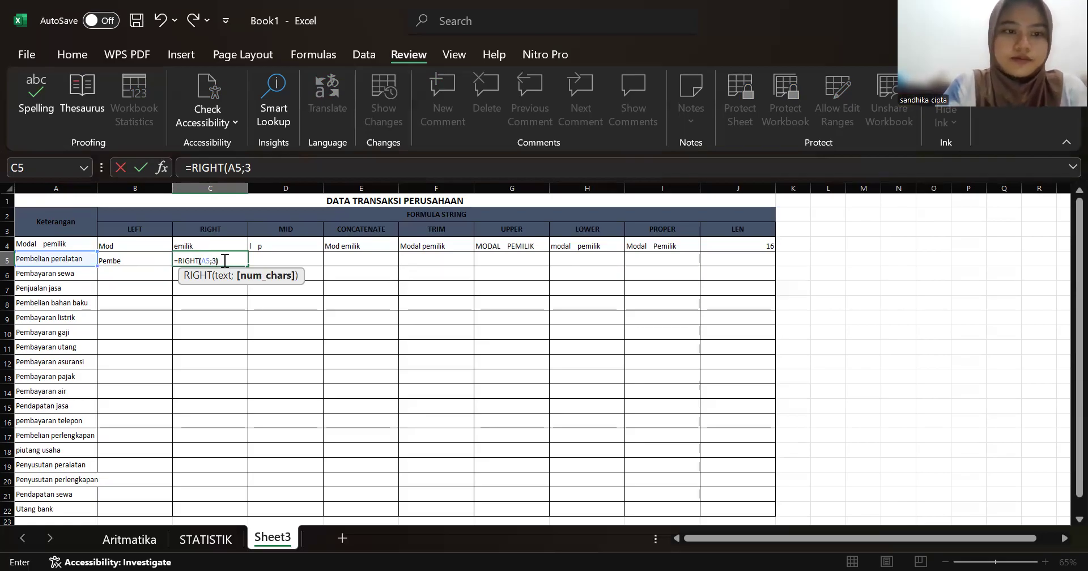
{"action": "type", "text": ")"}
{"action": "key", "text": "Return"}
Begin a MID formula in cell D5 with A5 as its text argument
{"action": "left_click", "coordinate": [282, 262]}
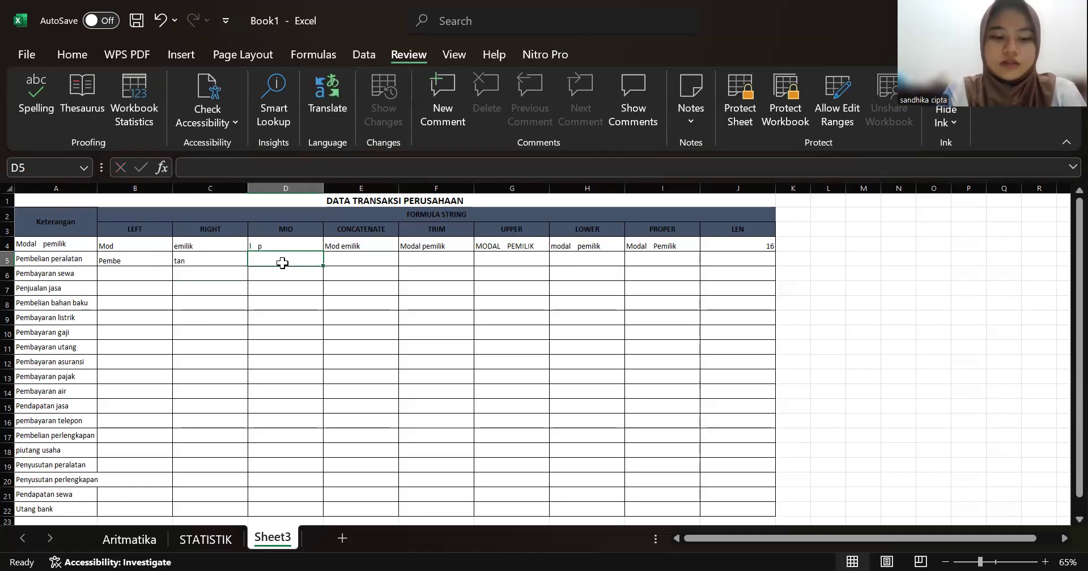
{"action": "type", "text": "="}
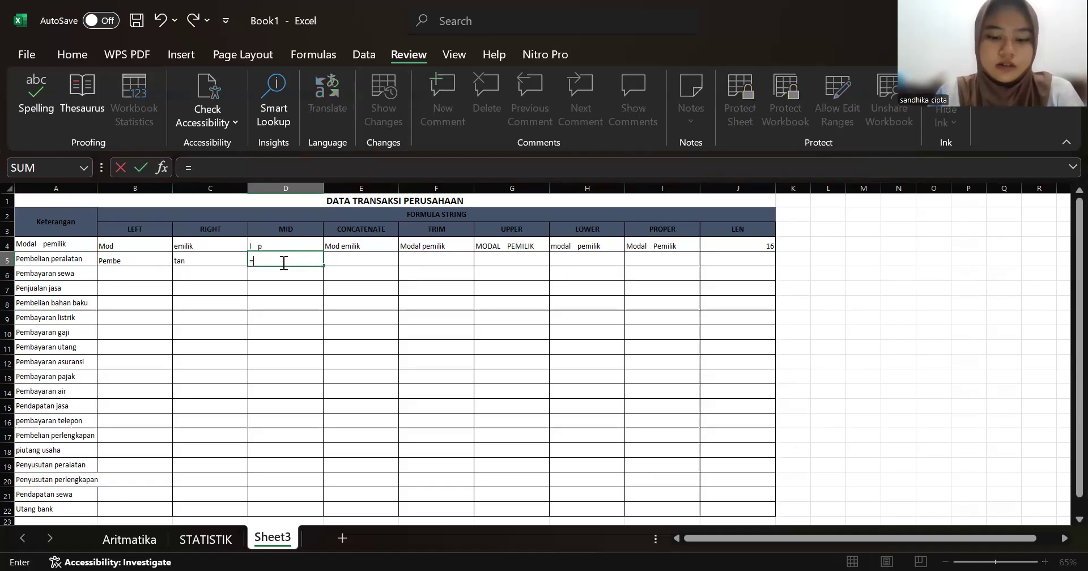
{"action": "type", "text": "M"}
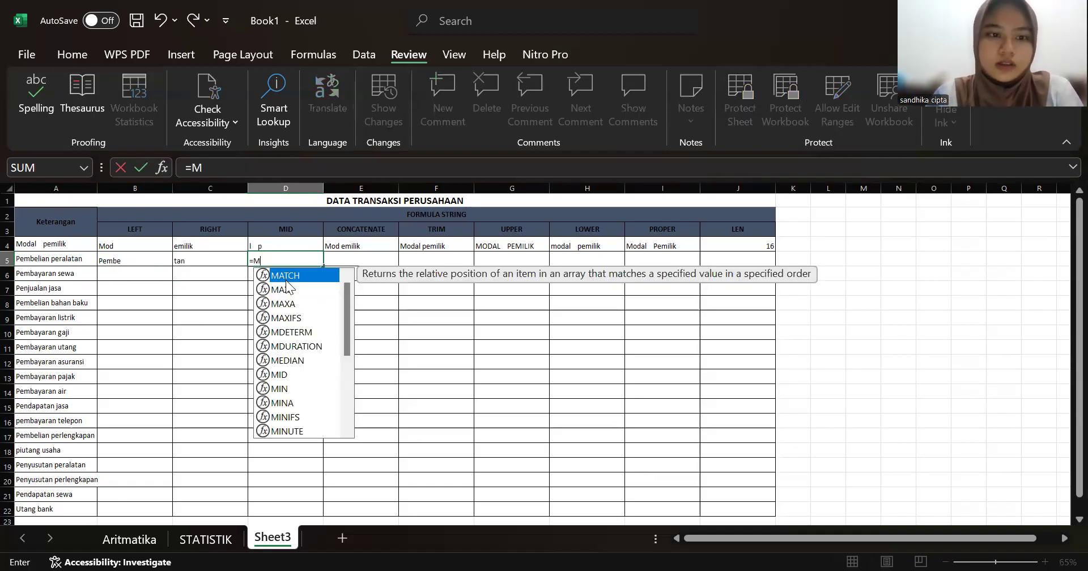
{"action": "double_click", "coordinate": [289, 374]}
{"action": "left_click", "coordinate": [47, 259]}
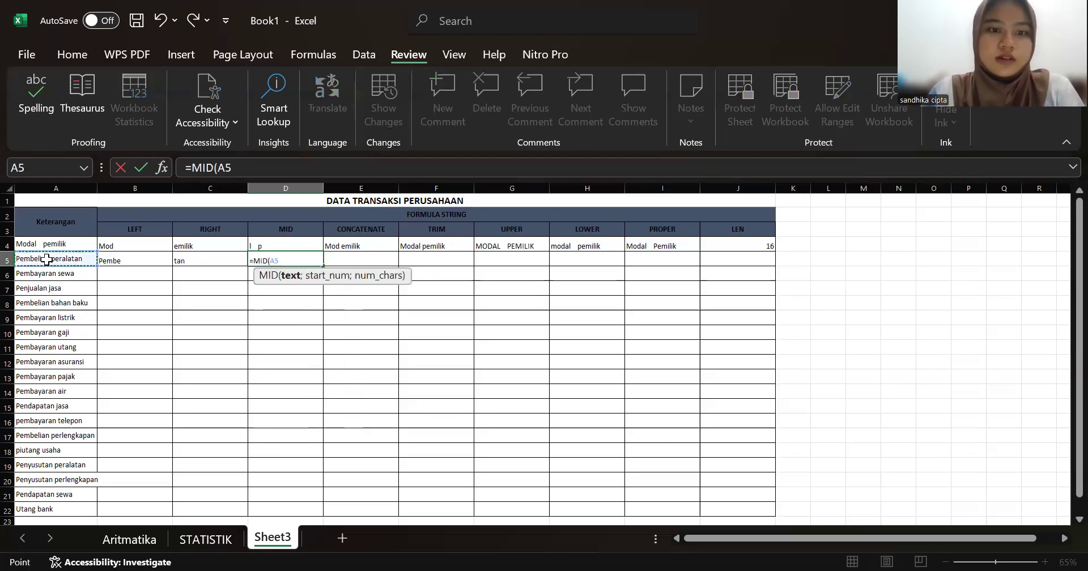
{"action": "type", "text": ";"}
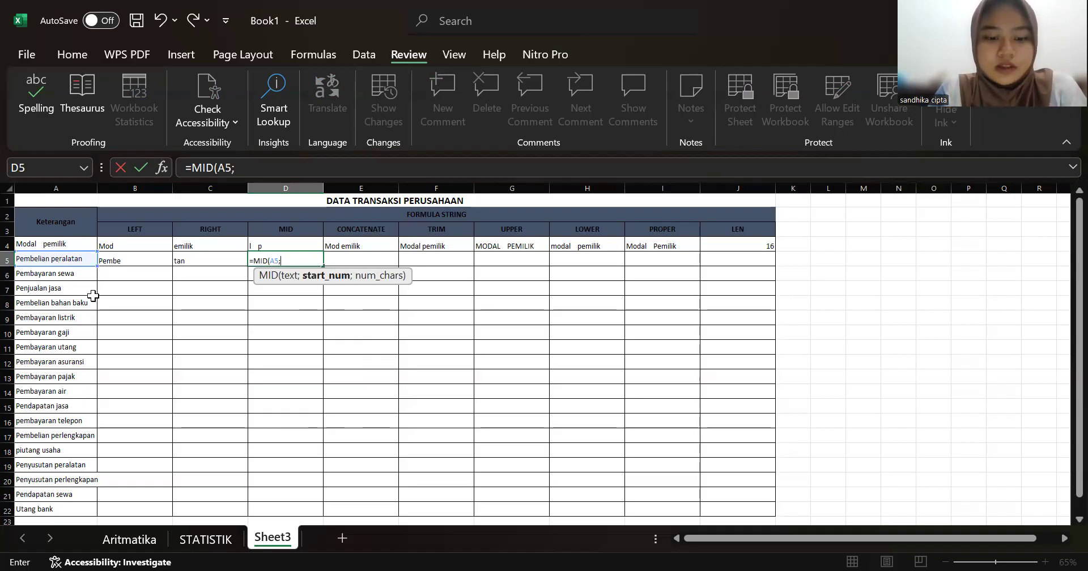
{"action": "type", "text": "3"}
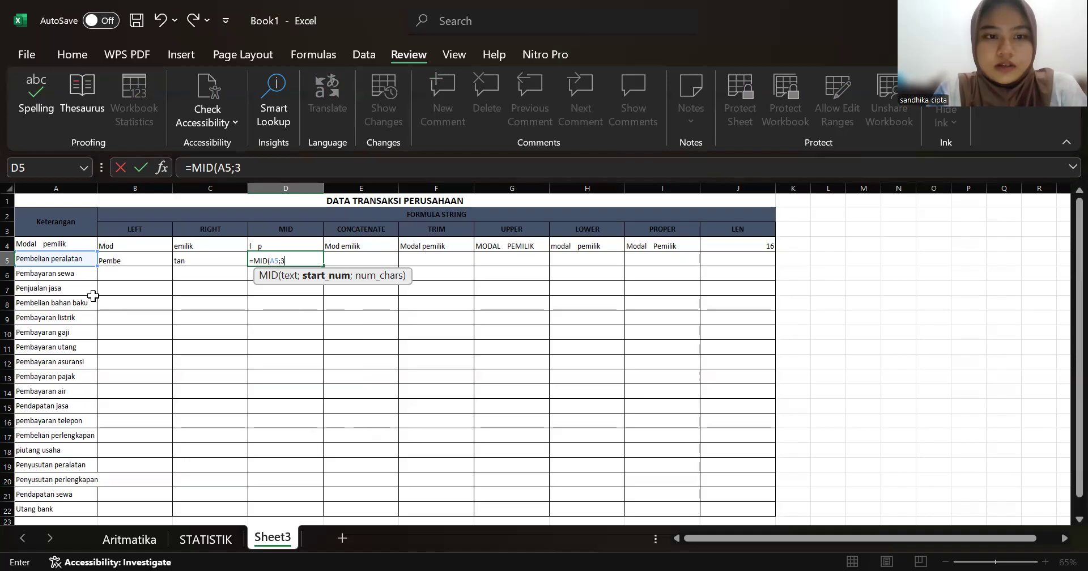
{"action": "key", "text": "BackSpace"}
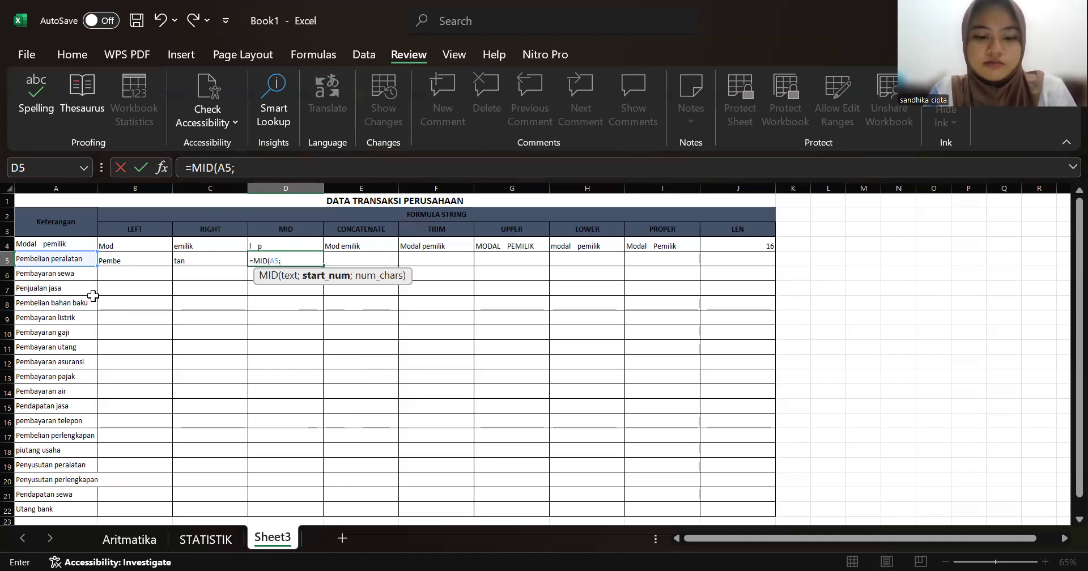
{"action": "type", "text": "6"}
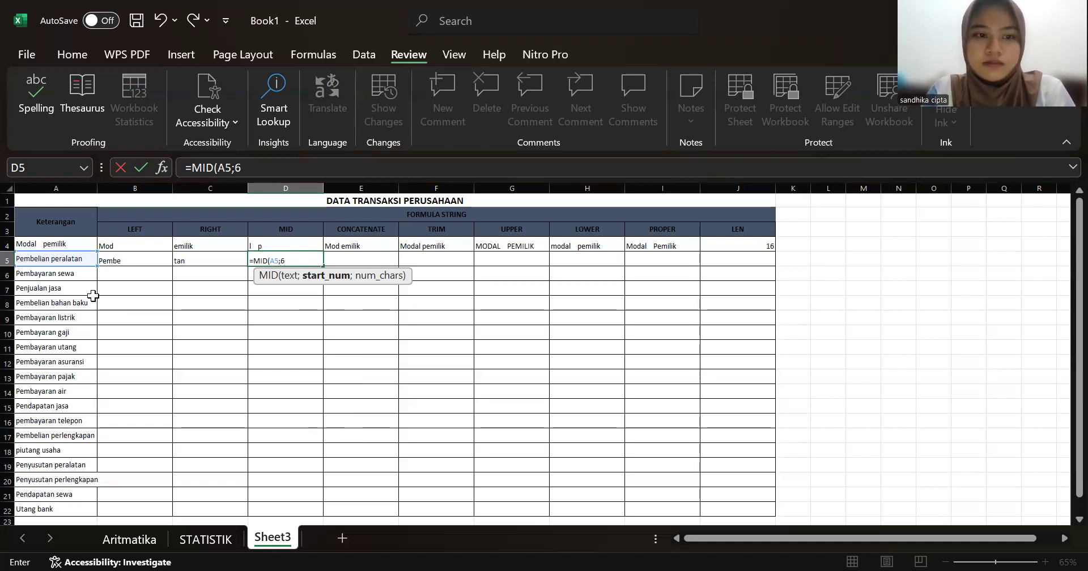
{"action": "type", "text": ";7"}
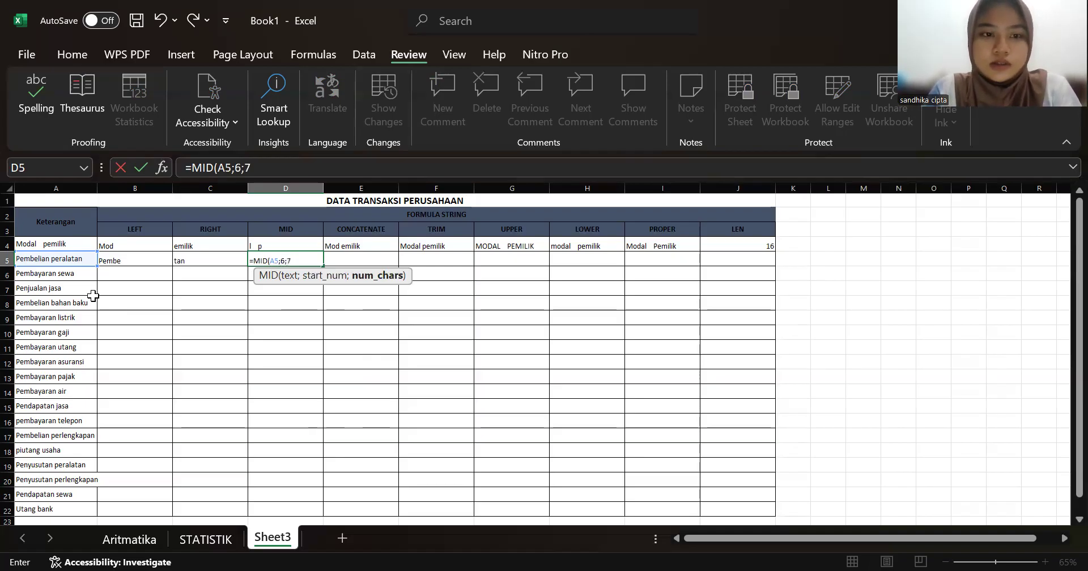
{"action": "key", "text": "BackSpace"}
{"action": "type", "text": "4"}
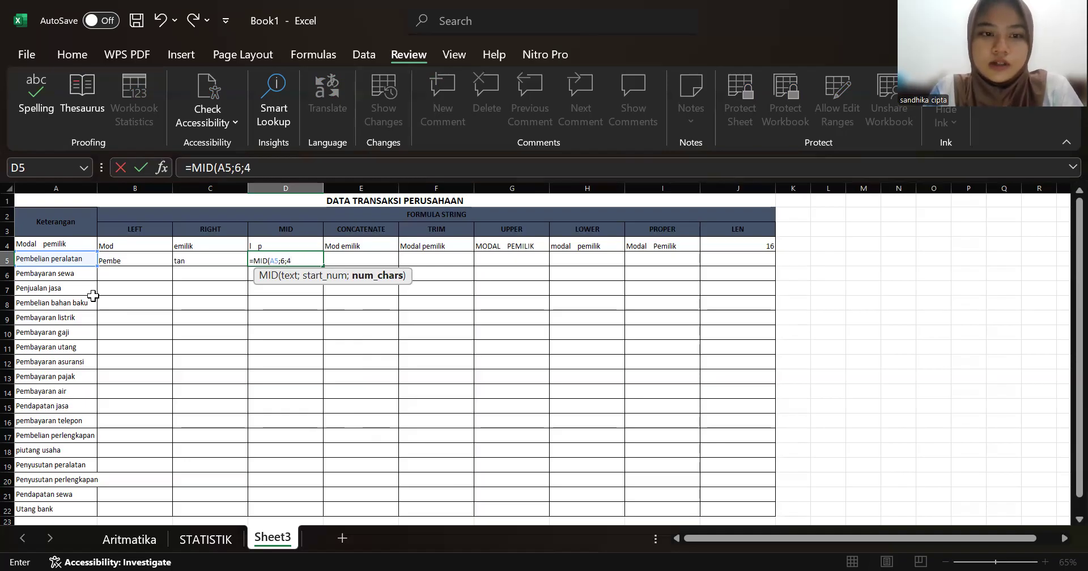
{"action": "key", "text": "BackSpace"}
{"action": "key", "text": "BackSpace"}
{"action": "key", "text": "BackSpace"}
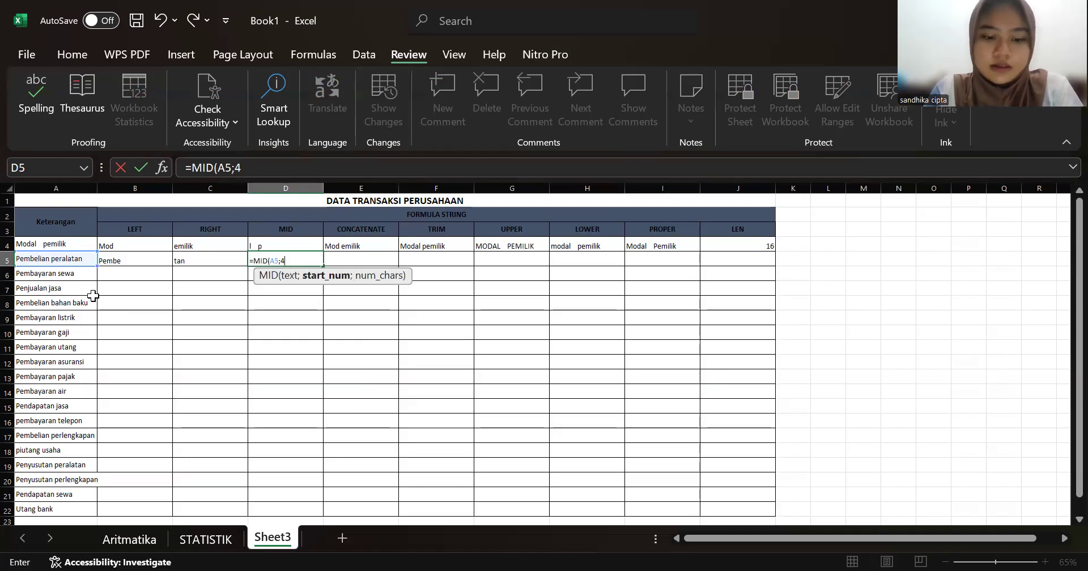
Complete the MID formula in D5 with start position 2 and a length of 6 characters, giving =MID(A5;2;6)
{"action": "type", "text": "2;6"}
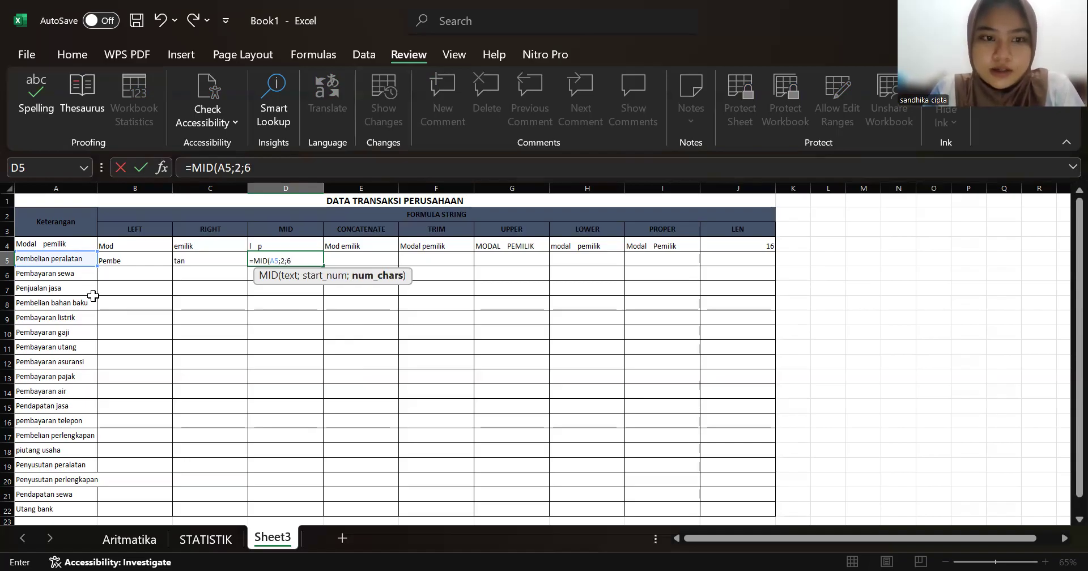
{"action": "type", "text": ")"}
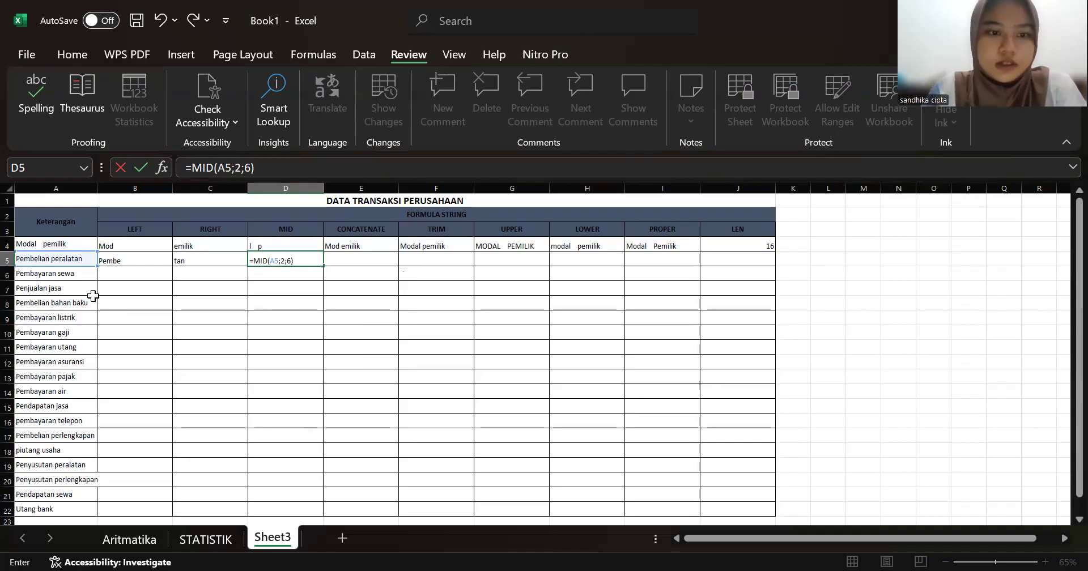
{"action": "key", "text": "Return"}
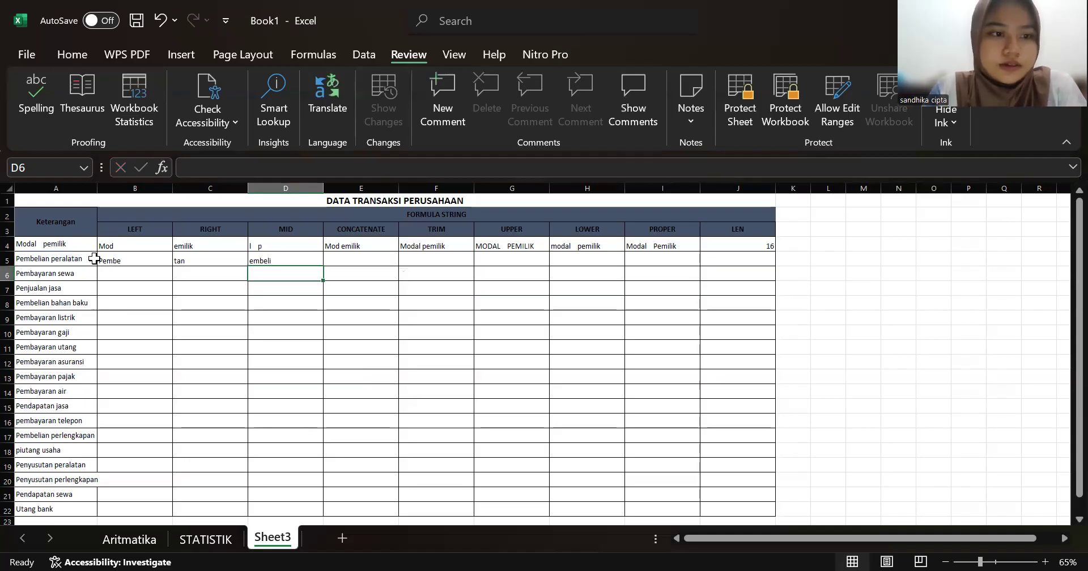
Begin a CONCATENATE formula in cell E5, the second description's row
{"action": "left_click", "coordinate": [367, 270]}
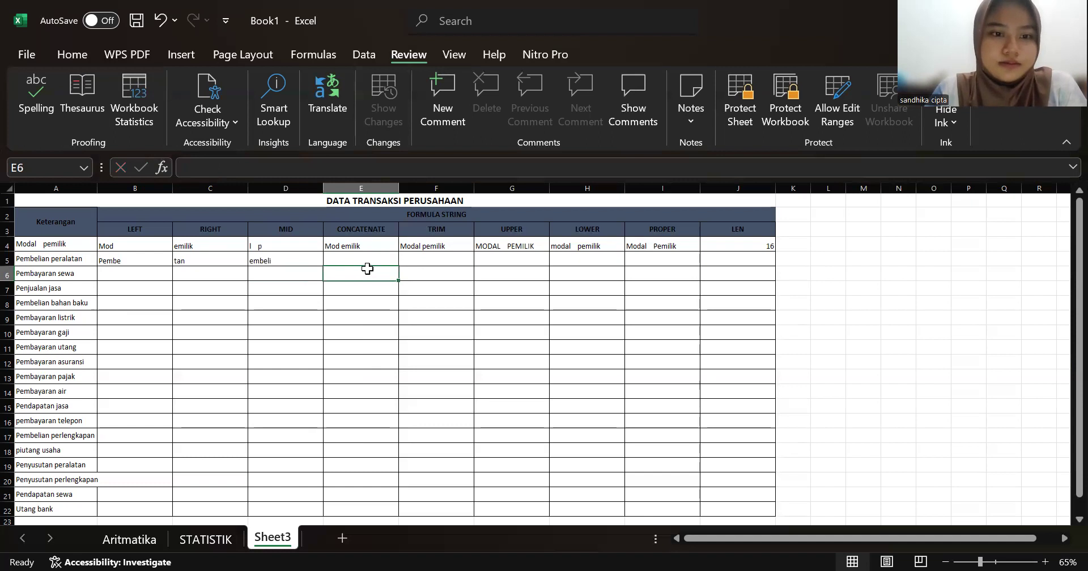
{"action": "left_click", "coordinate": [363, 260]}
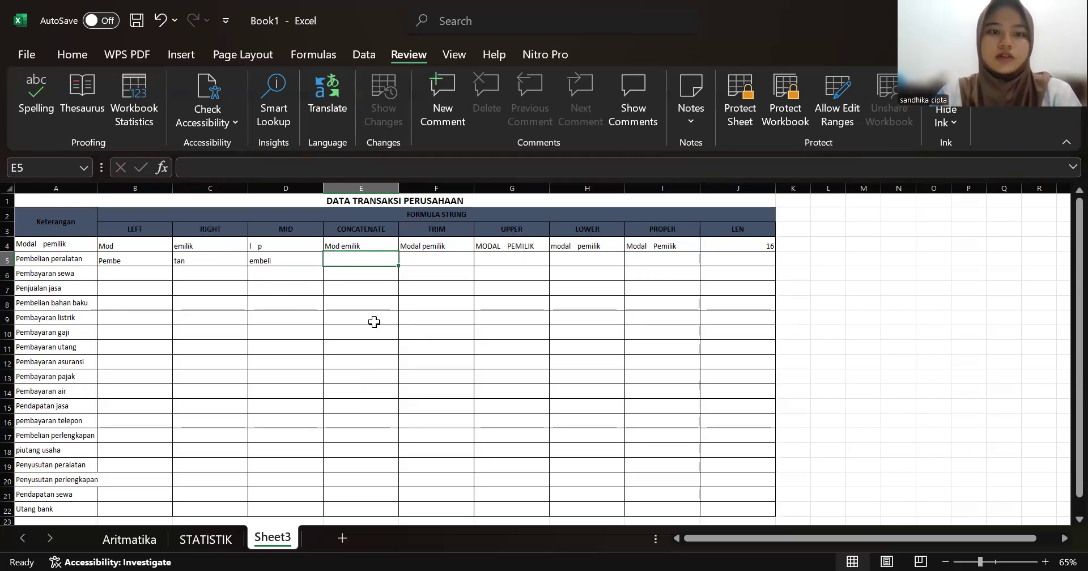
{"action": "type", "text": "="}
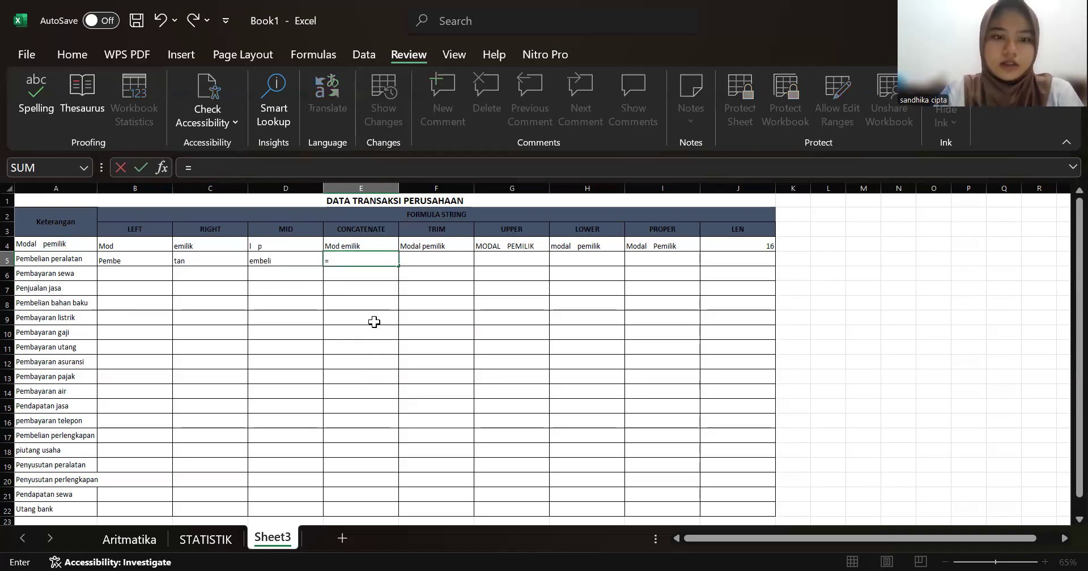
{"action": "type", "text": "CONCA"}
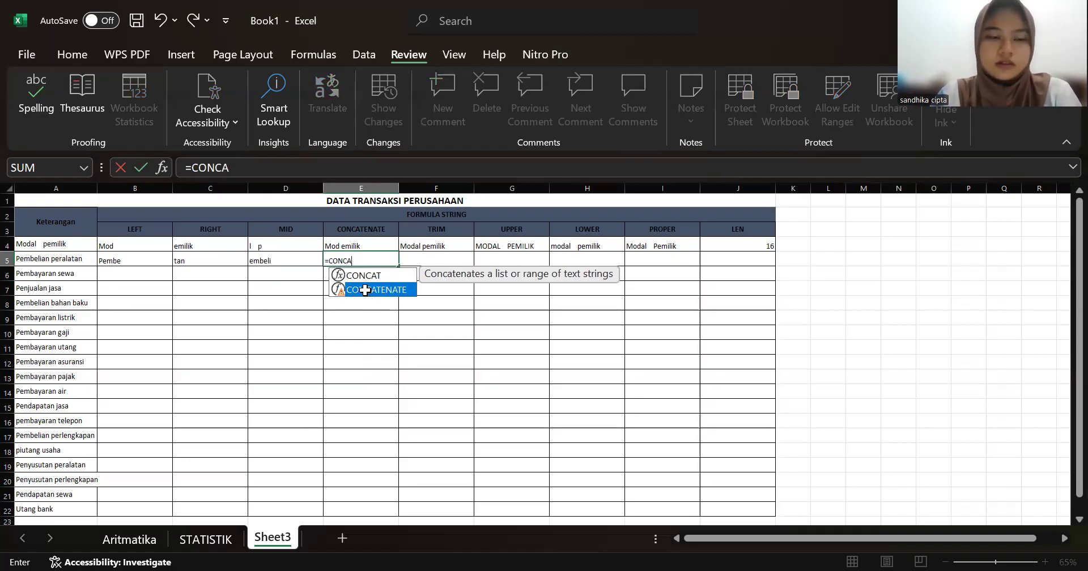
{"action": "double_click", "coordinate": [369, 290]}
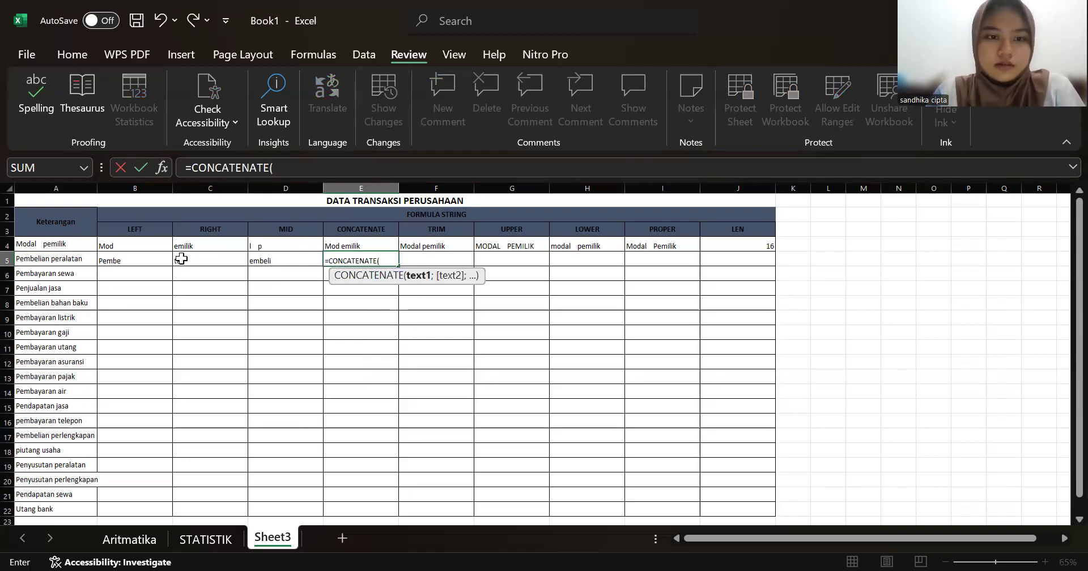
{"action": "left_click", "coordinate": [73, 258]}
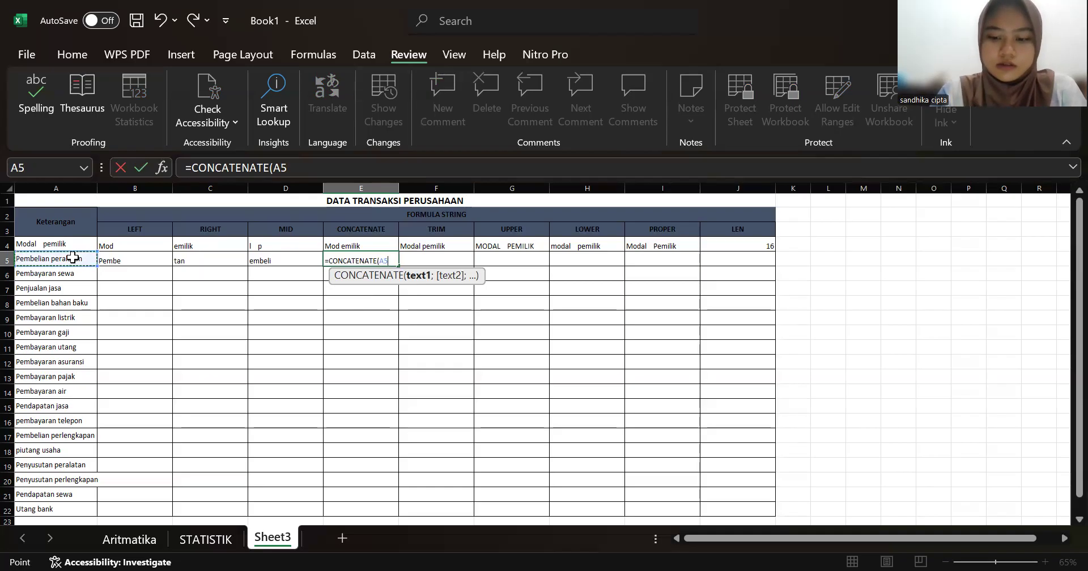
{"action": "key", "text": "BackSpace"}
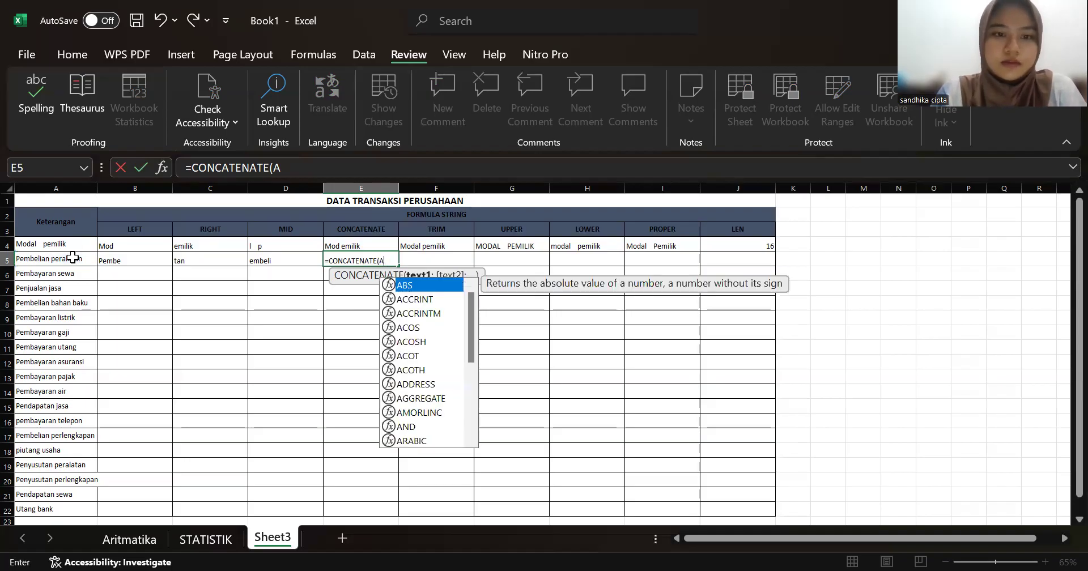
{"action": "key", "text": "BackSpace"}
Complete the CONCATENATE formula in E5 with B5, a space in quotes and C5, giving =CONCATENATE(B5;" ";C5)
{"action": "left_click", "coordinate": [112, 263]}
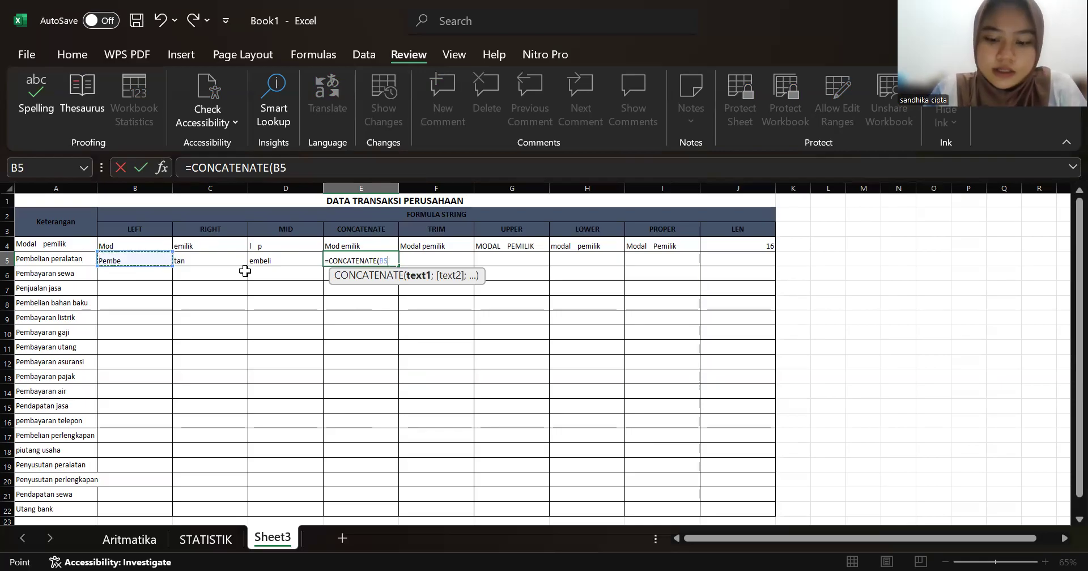
{"action": "type", "text": ";"}
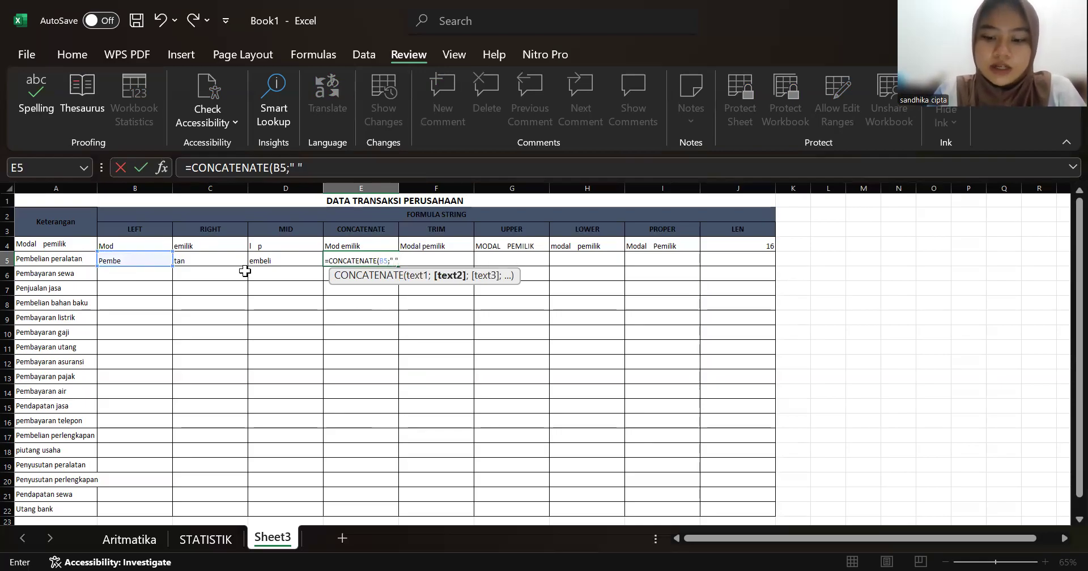
{"action": "type", "text": "\" \";"}
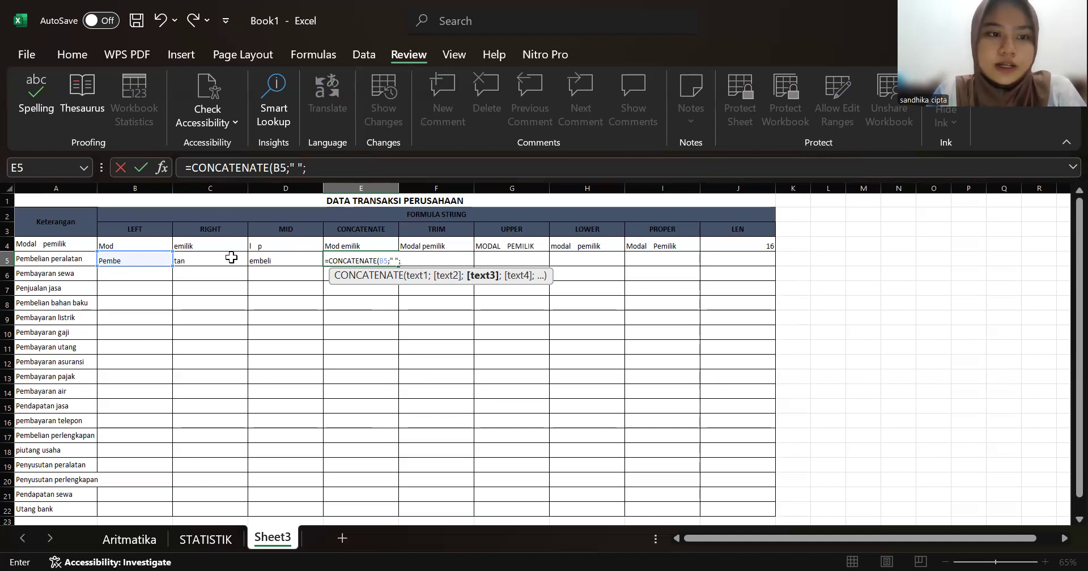
{"action": "left_click", "coordinate": [231, 258]}
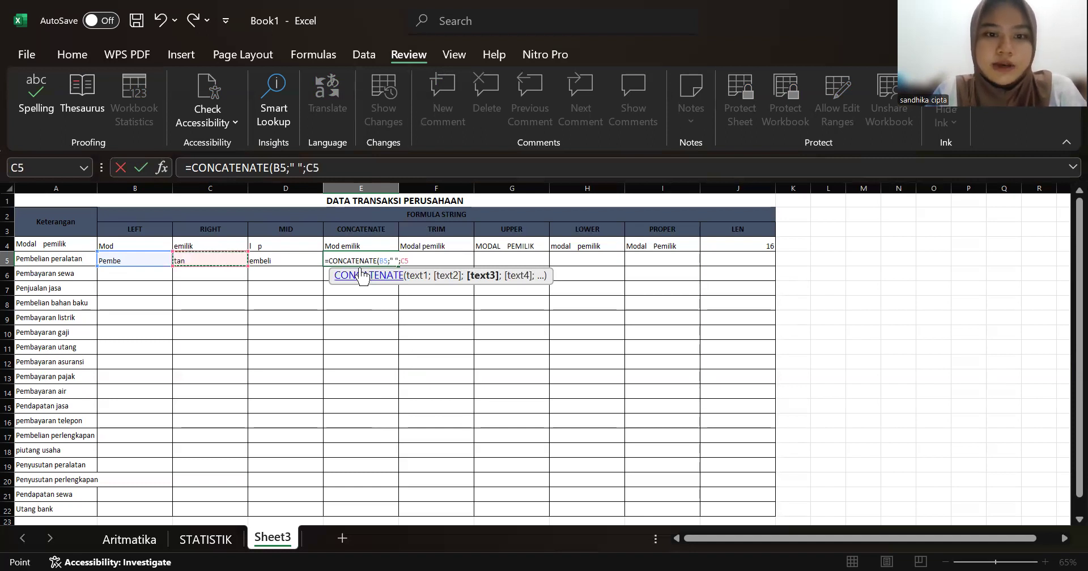
{"action": "key", "text": "Return"}
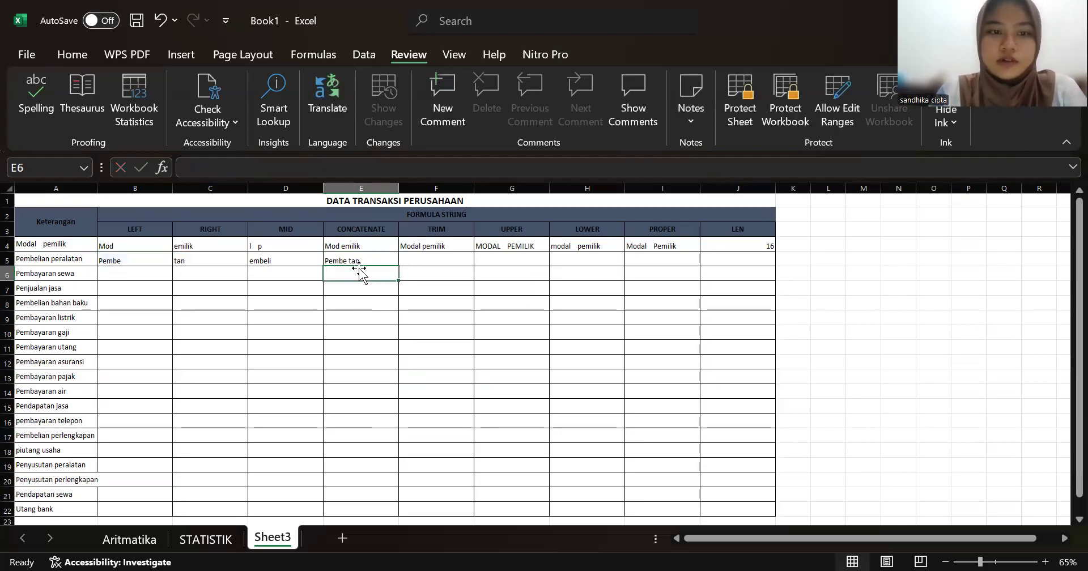
Enter =TRIM(A5) in cell F5 to remove extra spaces from the second description
{"action": "left_click", "coordinate": [429, 263]}
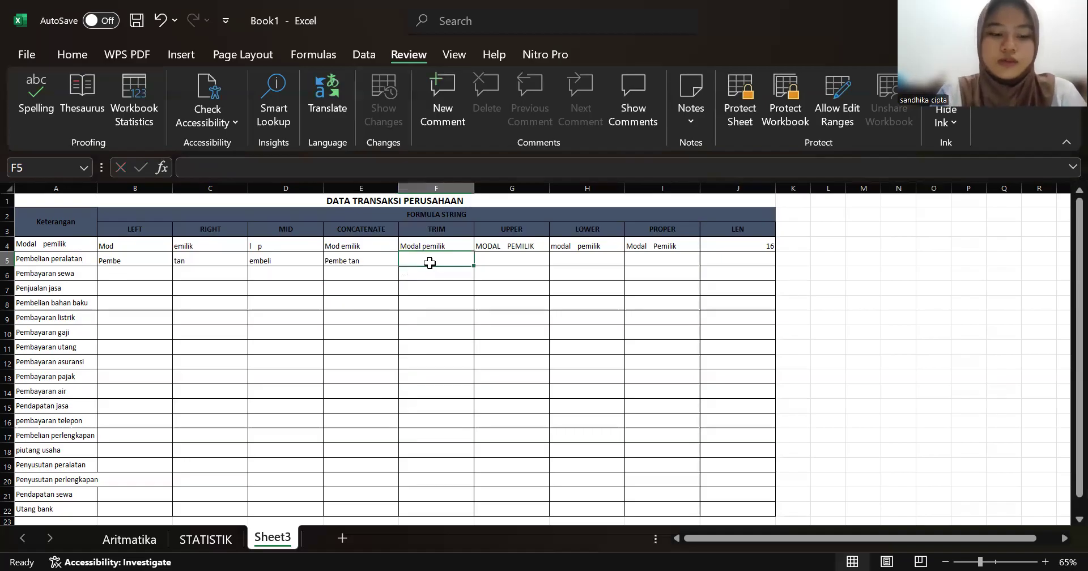
{"action": "type", "text": "="}
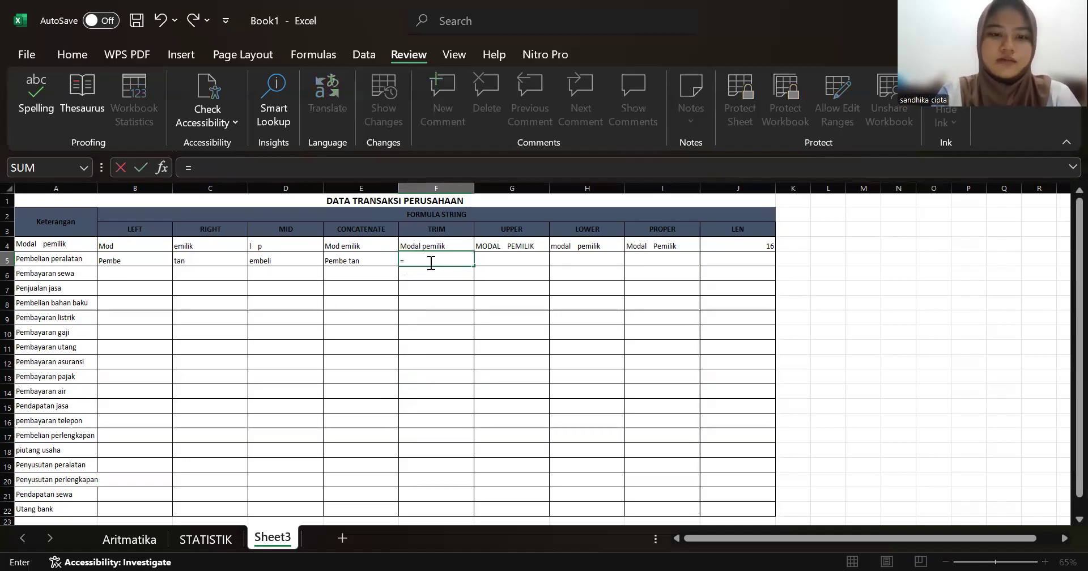
{"action": "type", "text": "TRIM"}
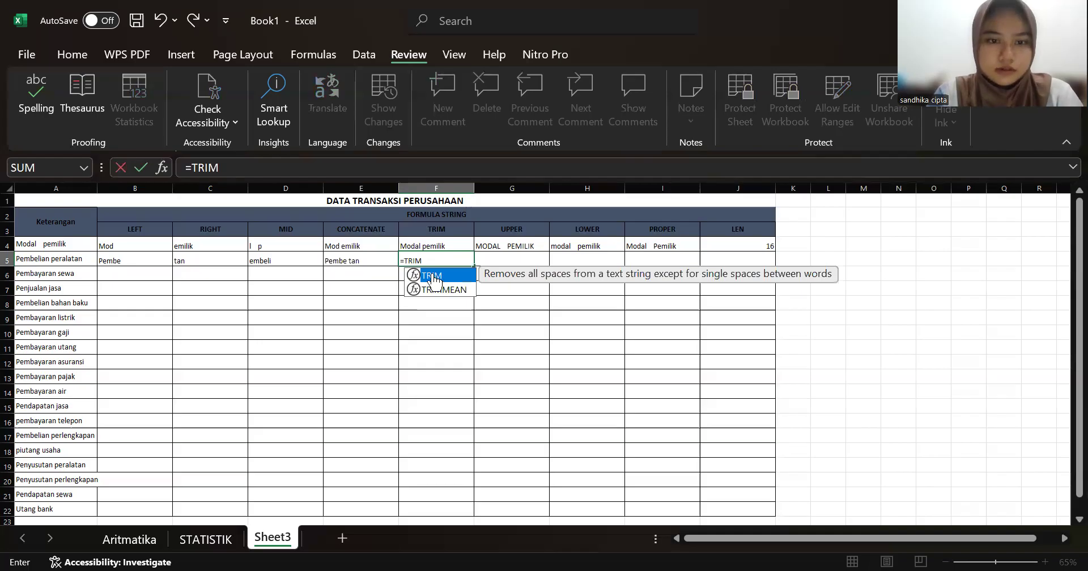
{"action": "type", "text": "("}
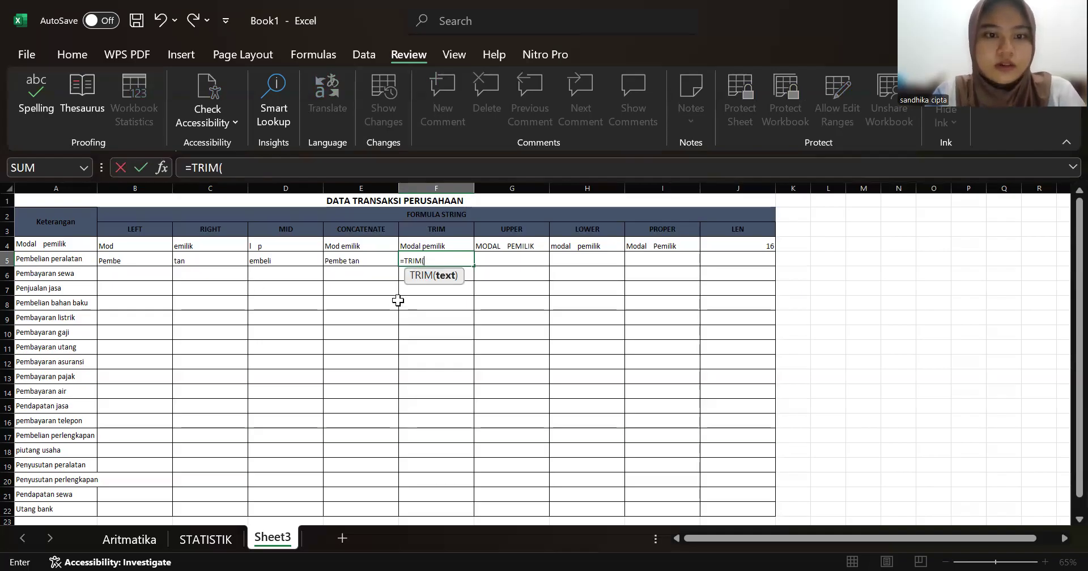
{"action": "left_click", "coordinate": [83, 260]}
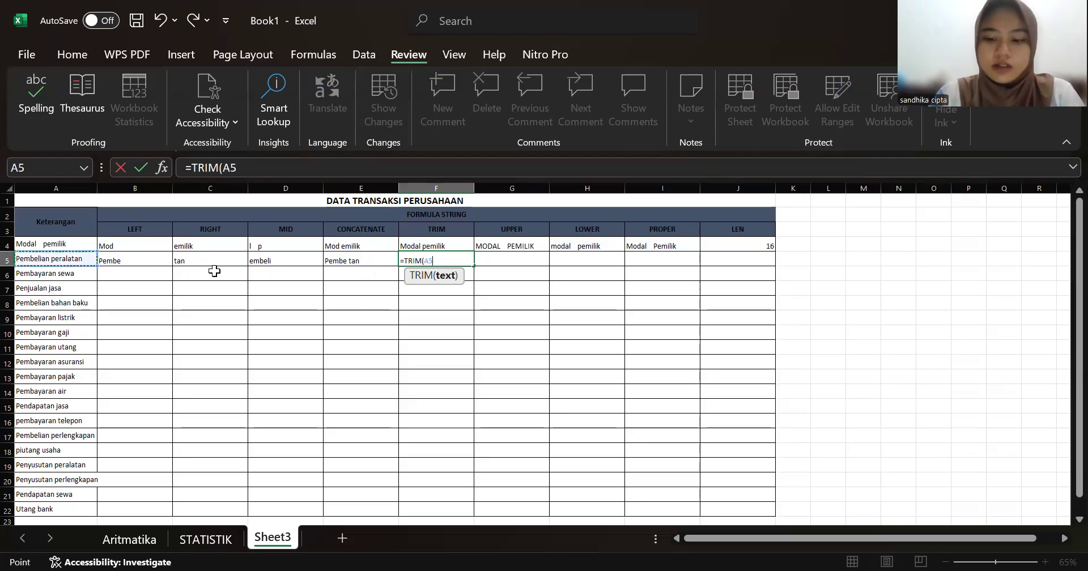
{"action": "type", "text": ")"}
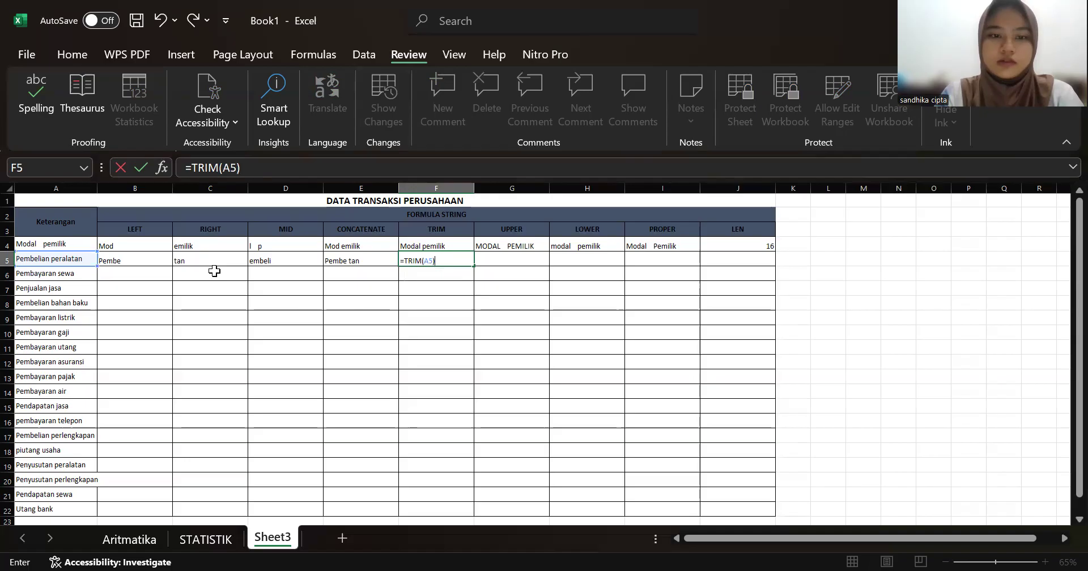
{"action": "key", "text": "Return"}
Enter =UPPER(A5) in cell G5 to convert the second description to uppercase
{"action": "left_click", "coordinate": [534, 258]}
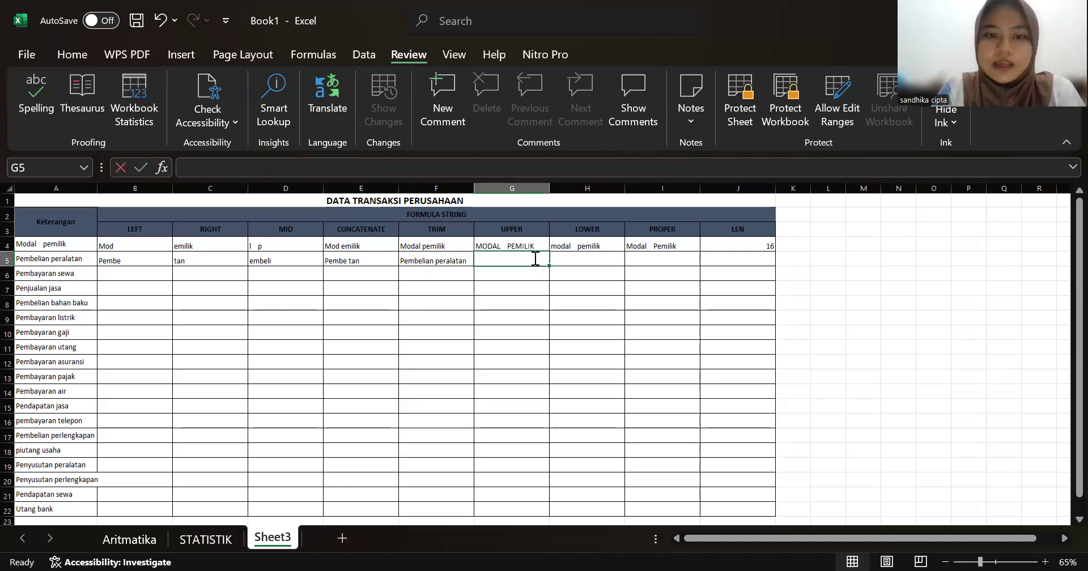
{"action": "type", "text": "="}
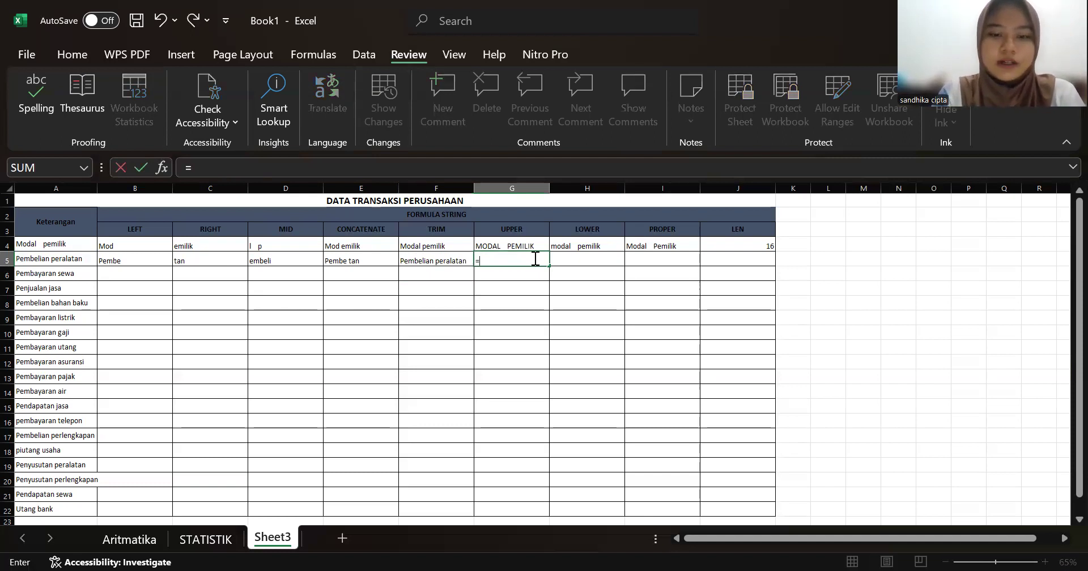
{"action": "type", "text": "UPPER"}
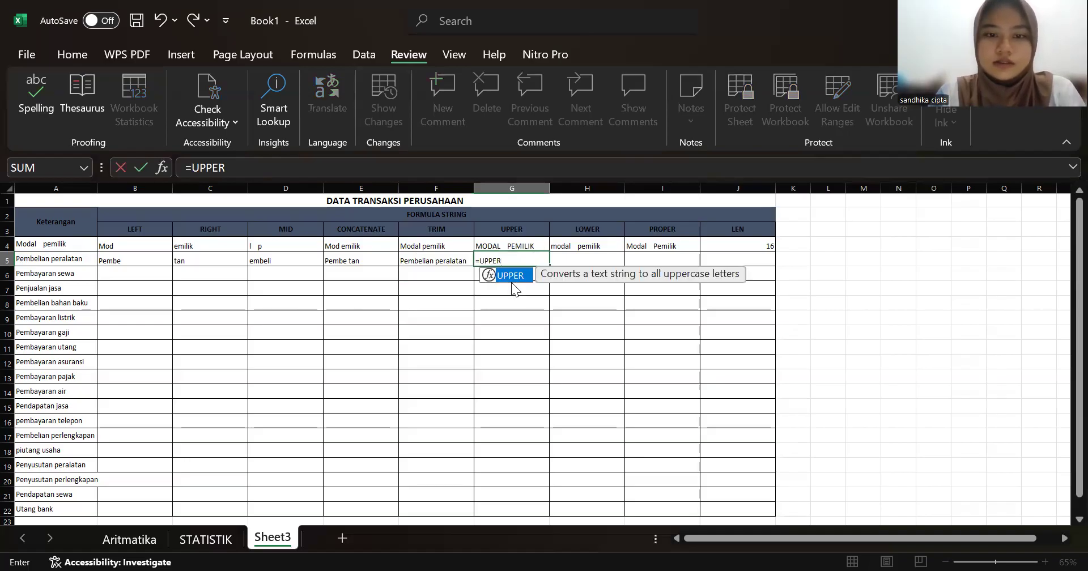
{"action": "type", "text": "("}
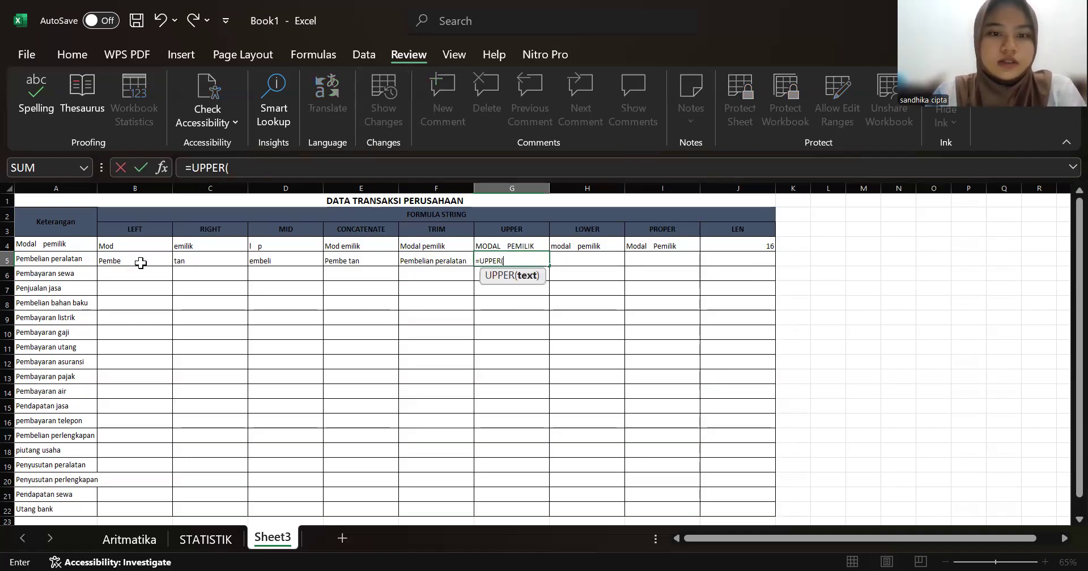
{"action": "left_click", "coordinate": [58, 256]}
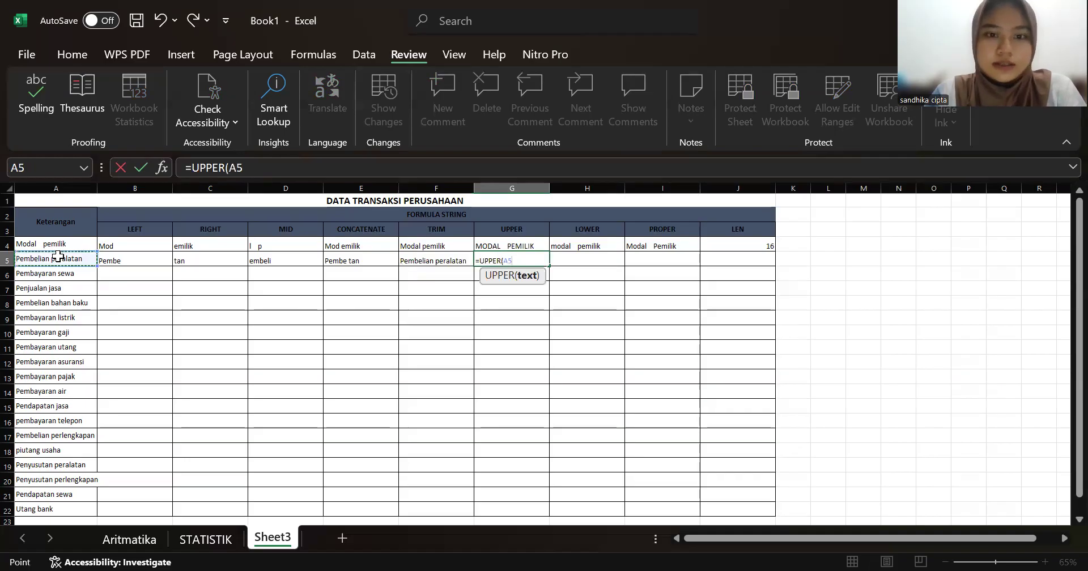
{"action": "key", "text": "Return"}
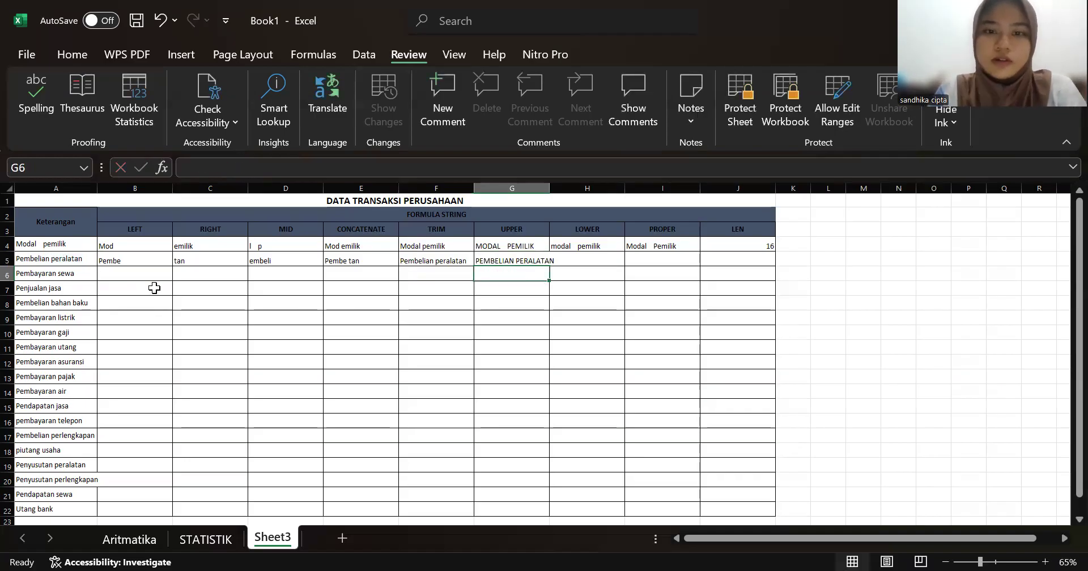
Widen column G slightly to fit its uppercase text and enter =LOWER(G5) in cell H5
{"action": "left_click", "coordinate": [613, 259]}
{"action": "left_click_drag", "start_coordinate": [549, 190], "coordinate": [559, 193]}
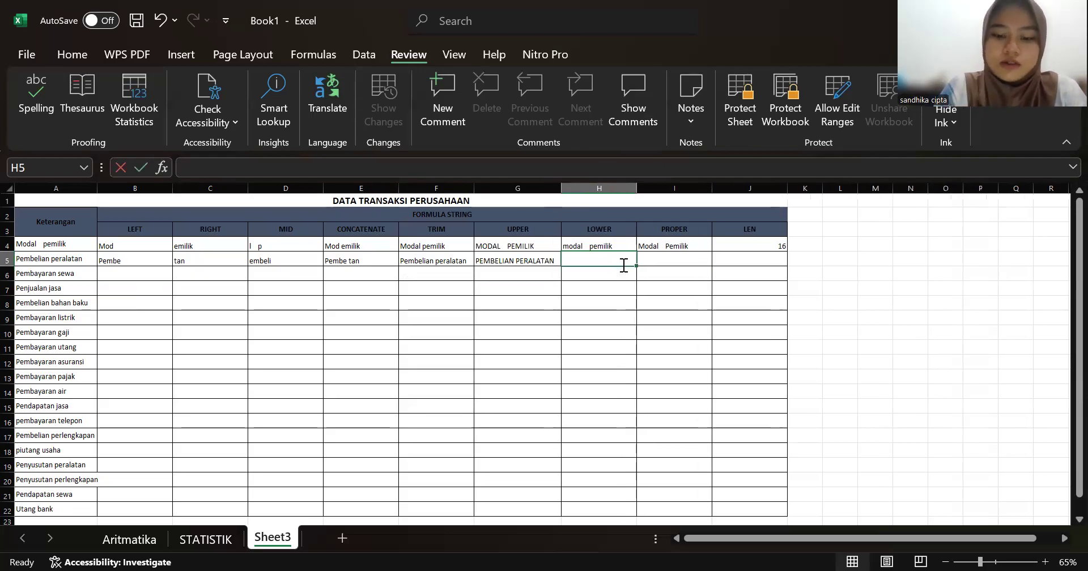
{"action": "type", "text": "=LO"}
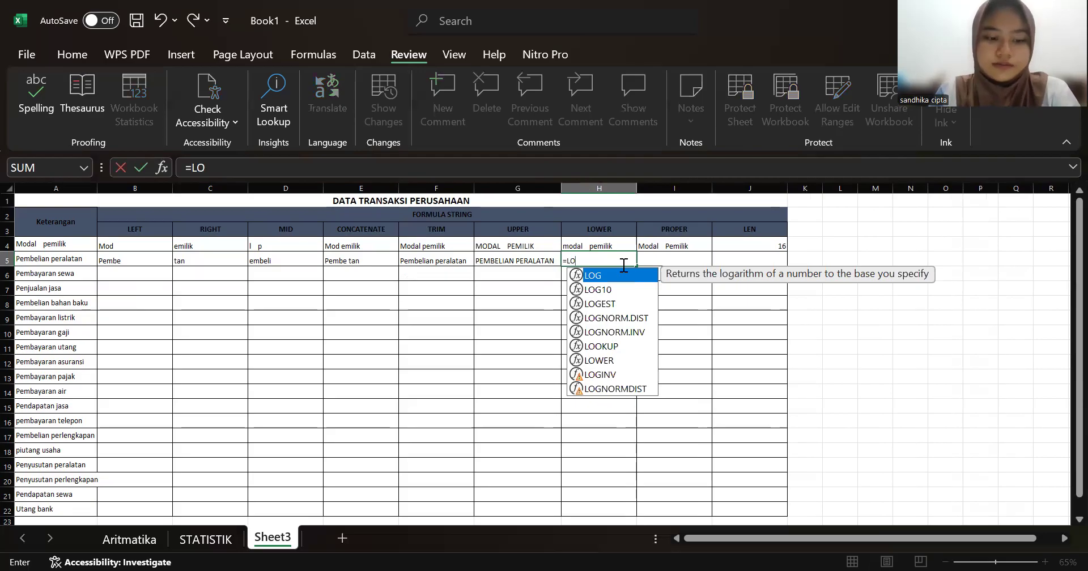
{"action": "type", "text": "W"}
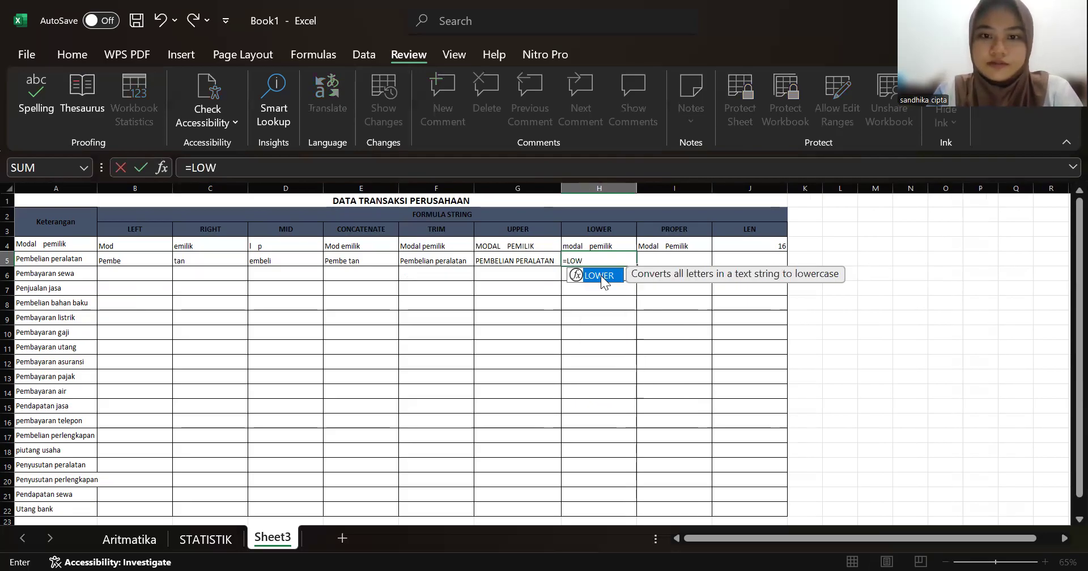
{"action": "key", "text": "Tab"}
{"action": "left_click", "coordinate": [510, 258]}
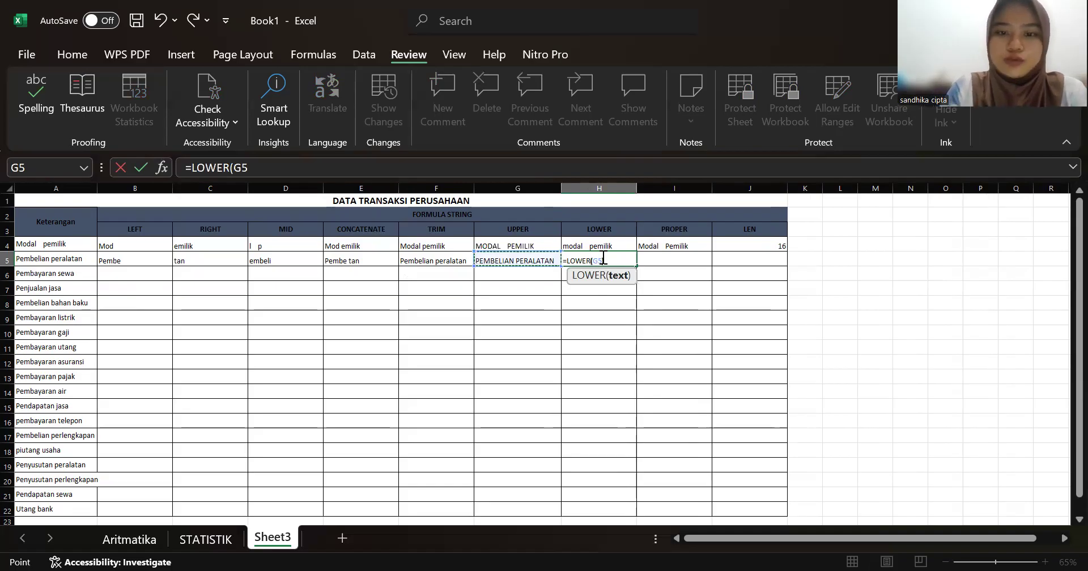
{"action": "key", "text": "Return"}
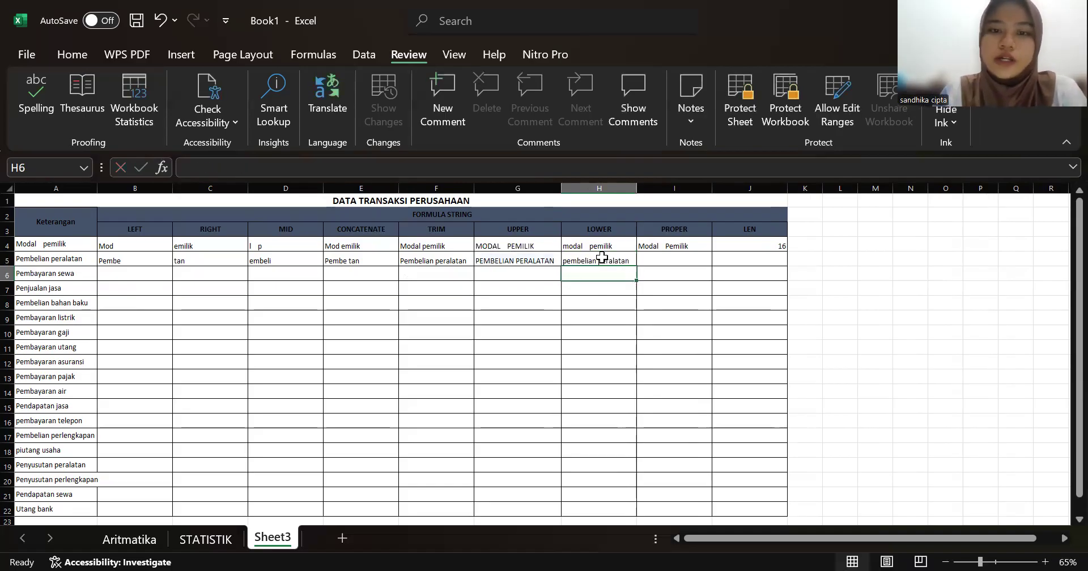
Enter =PROPER(H5) in cell I5 to capitalize the first letter of each word in the lowercase text
{"action": "left_click", "coordinate": [681, 260]}
{"action": "type", "text": "="}
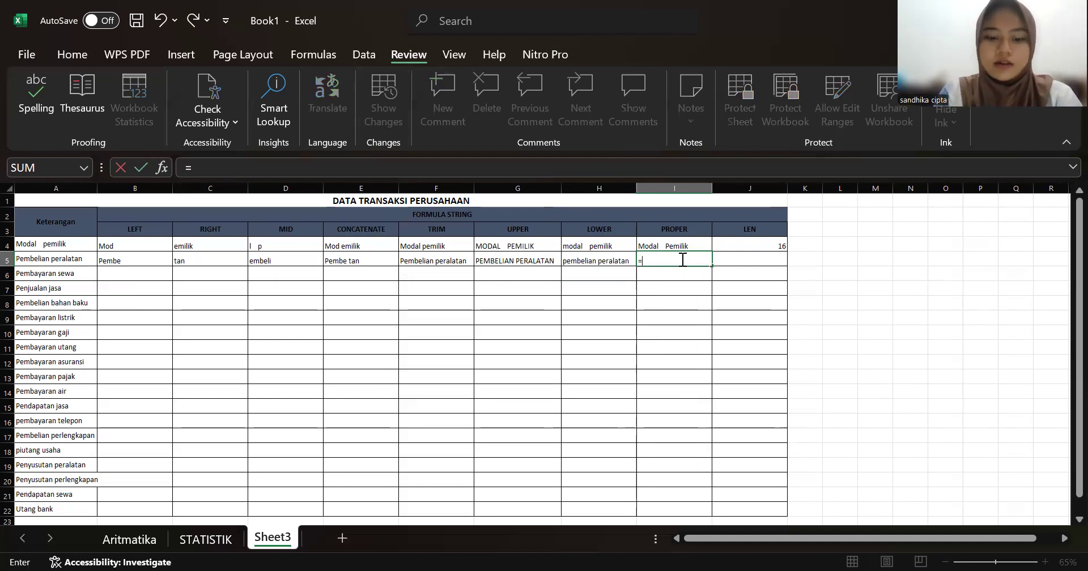
{"action": "type", "text": "PROPE"}
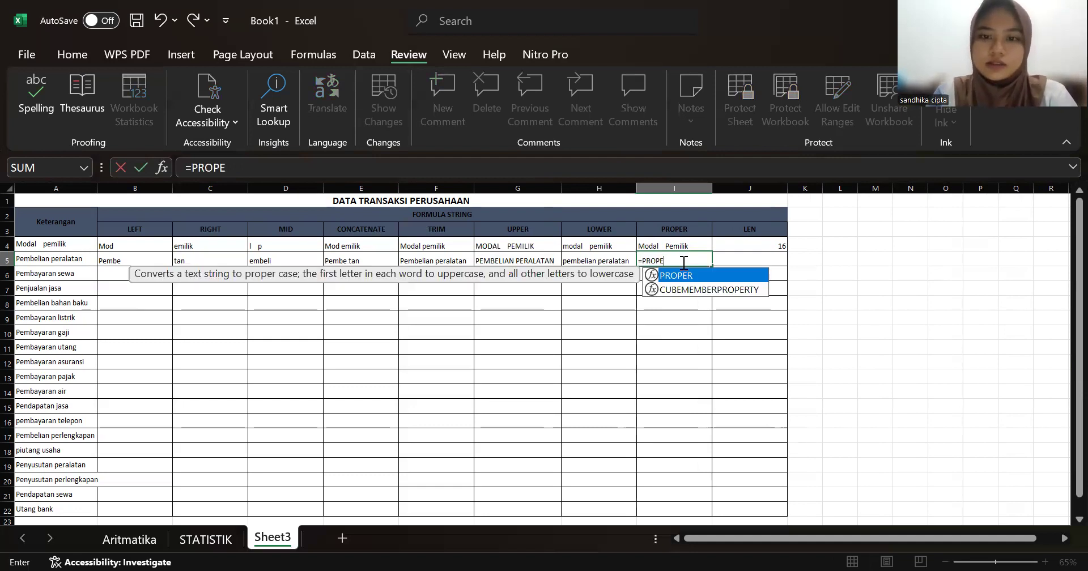
{"action": "double_click", "coordinate": [680, 276]}
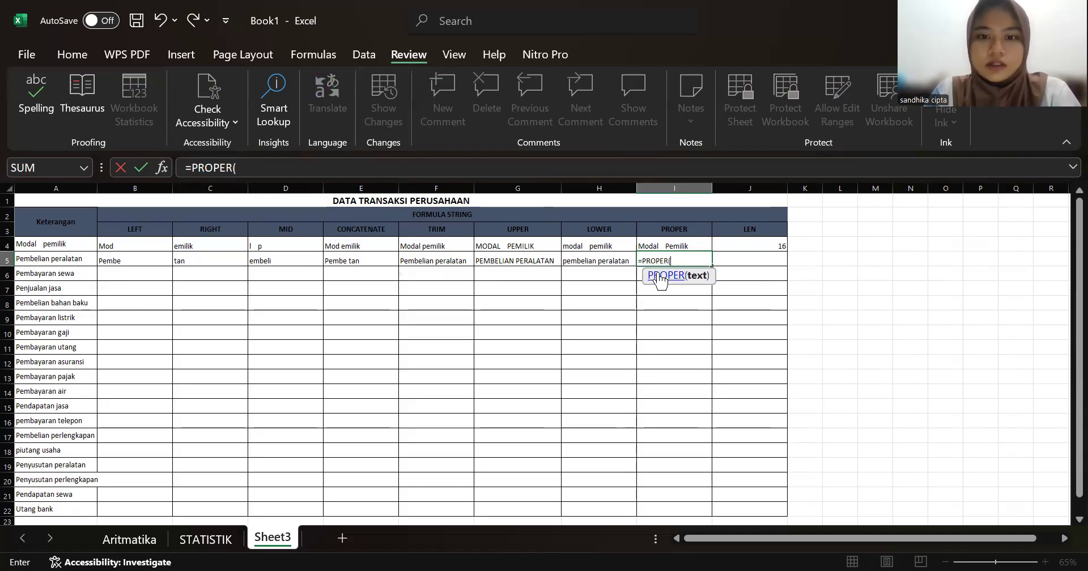
{"action": "left_click", "coordinate": [606, 264]}
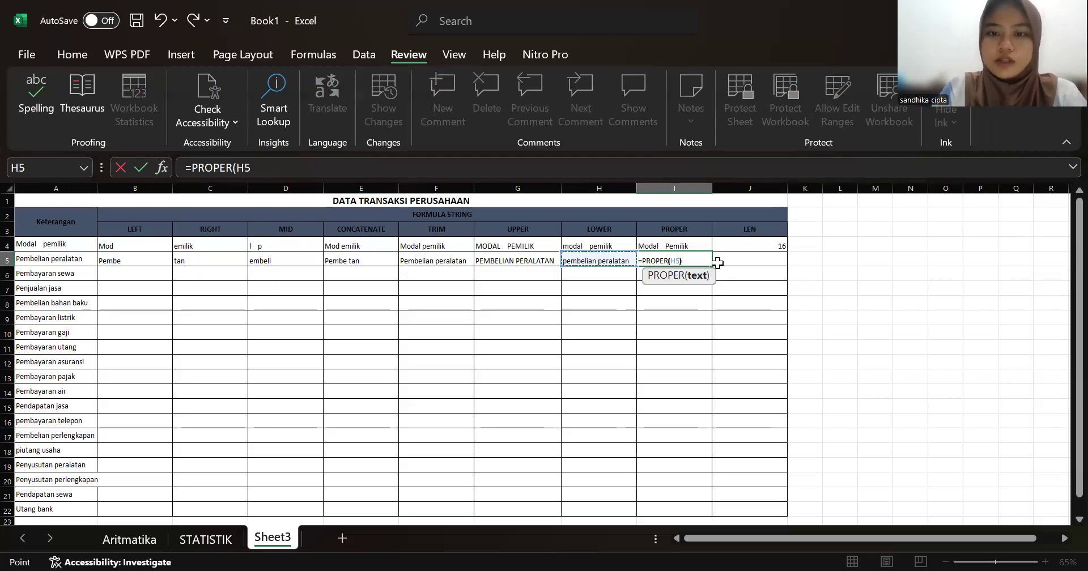
{"action": "key", "text": "Return"}
Enter =LEN(A5) in cell J5 to count the second description's characters, then select A5
{"action": "left_click", "coordinate": [749, 261]}
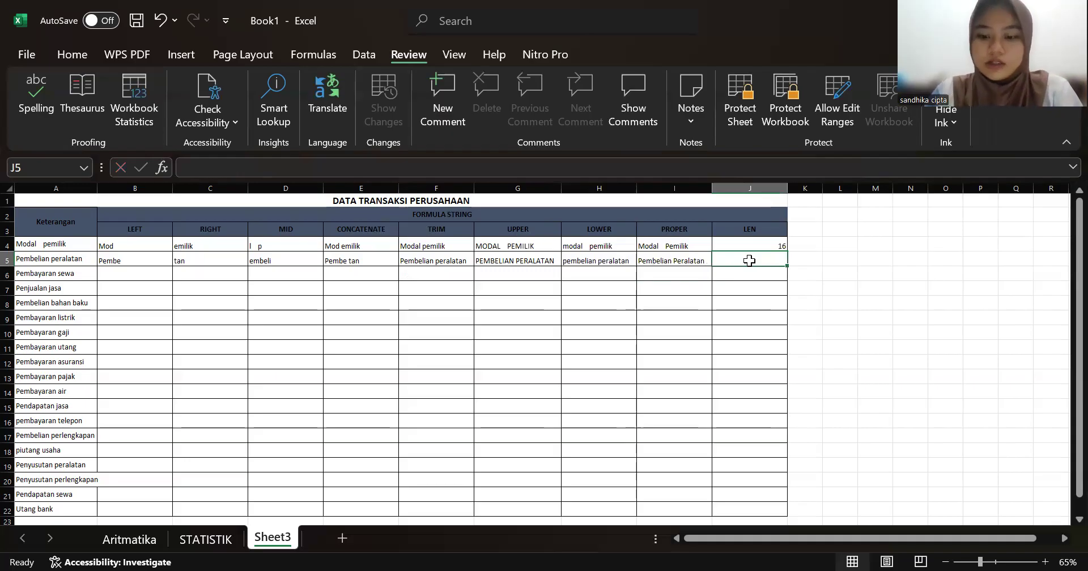
{"action": "type", "text": "="}
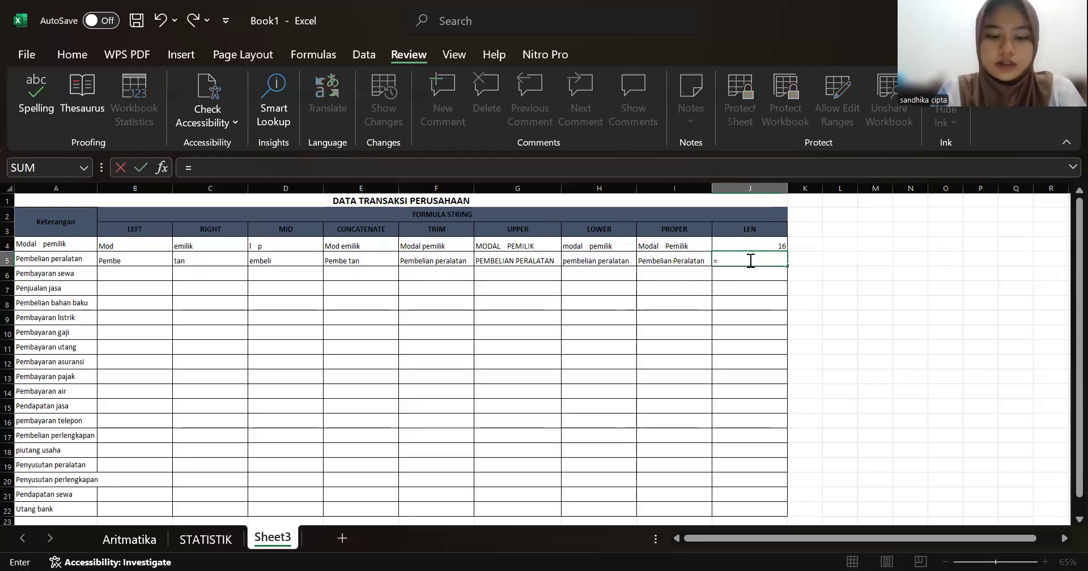
{"action": "type", "text": "LEN"}
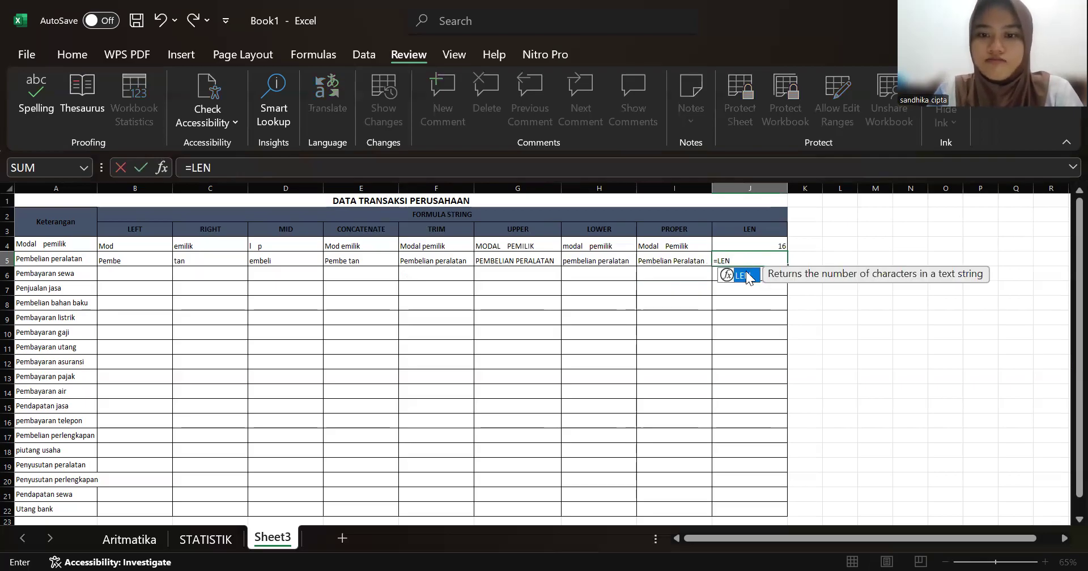
{"action": "type", "text": "("}
{"action": "left_click", "coordinate": [68, 270]}
{"action": "left_click", "coordinate": [67, 260]}
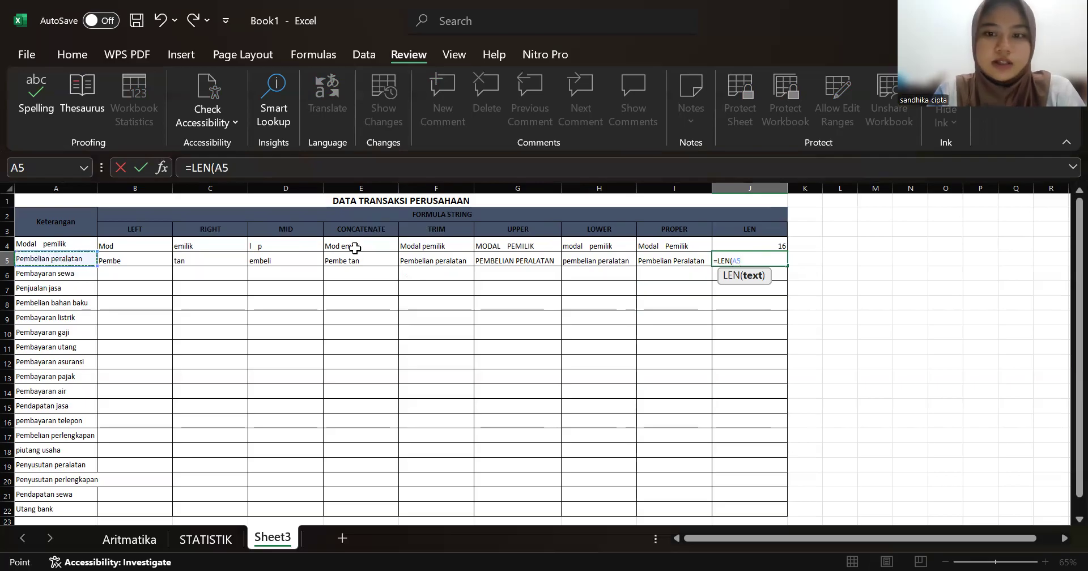
{"action": "type", "text": ")"}
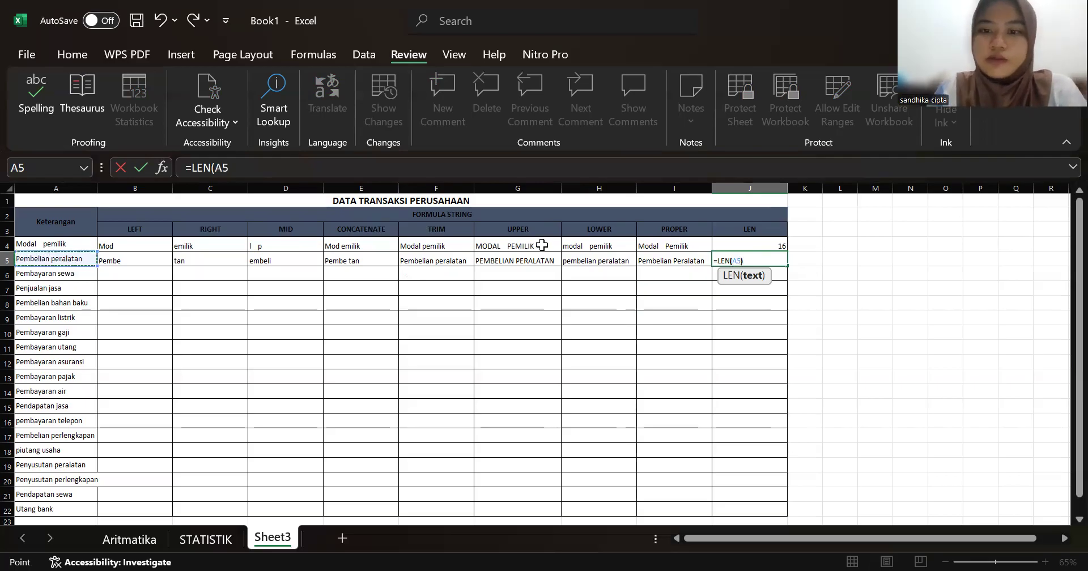
{"action": "key", "text": "Return"}
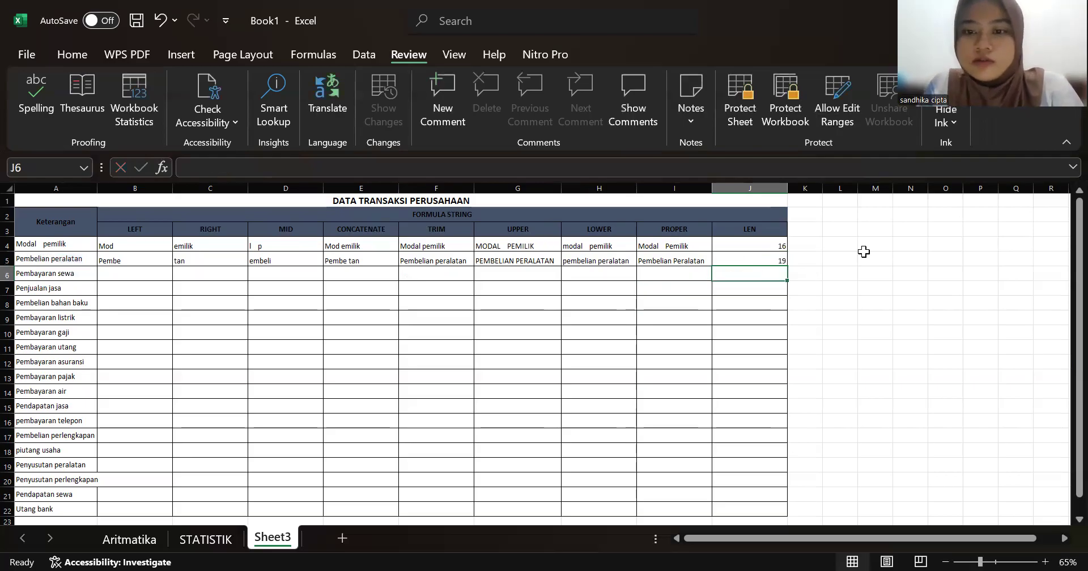
{"action": "left_click", "coordinate": [49, 259]}
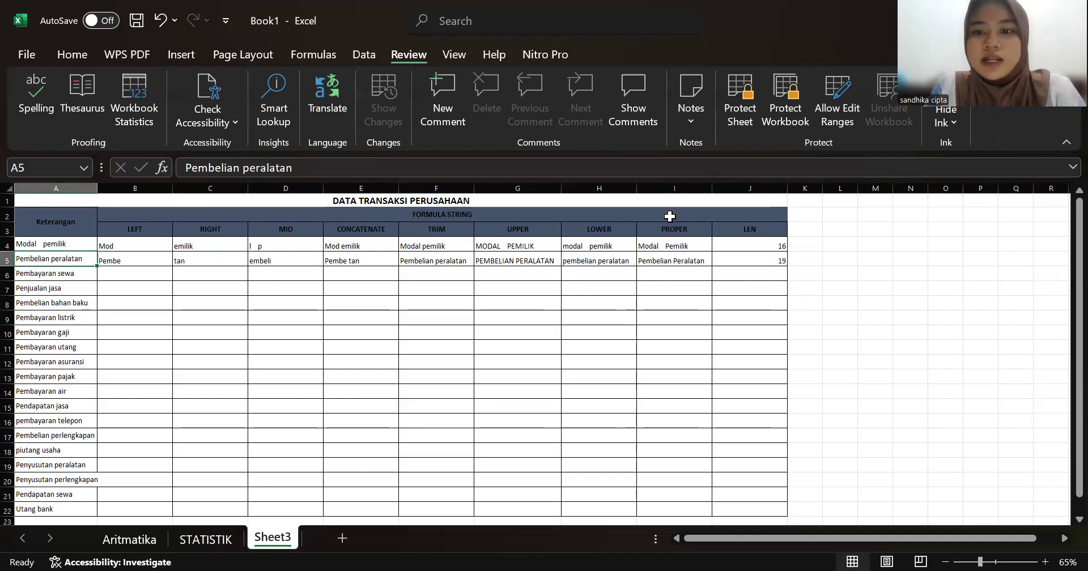